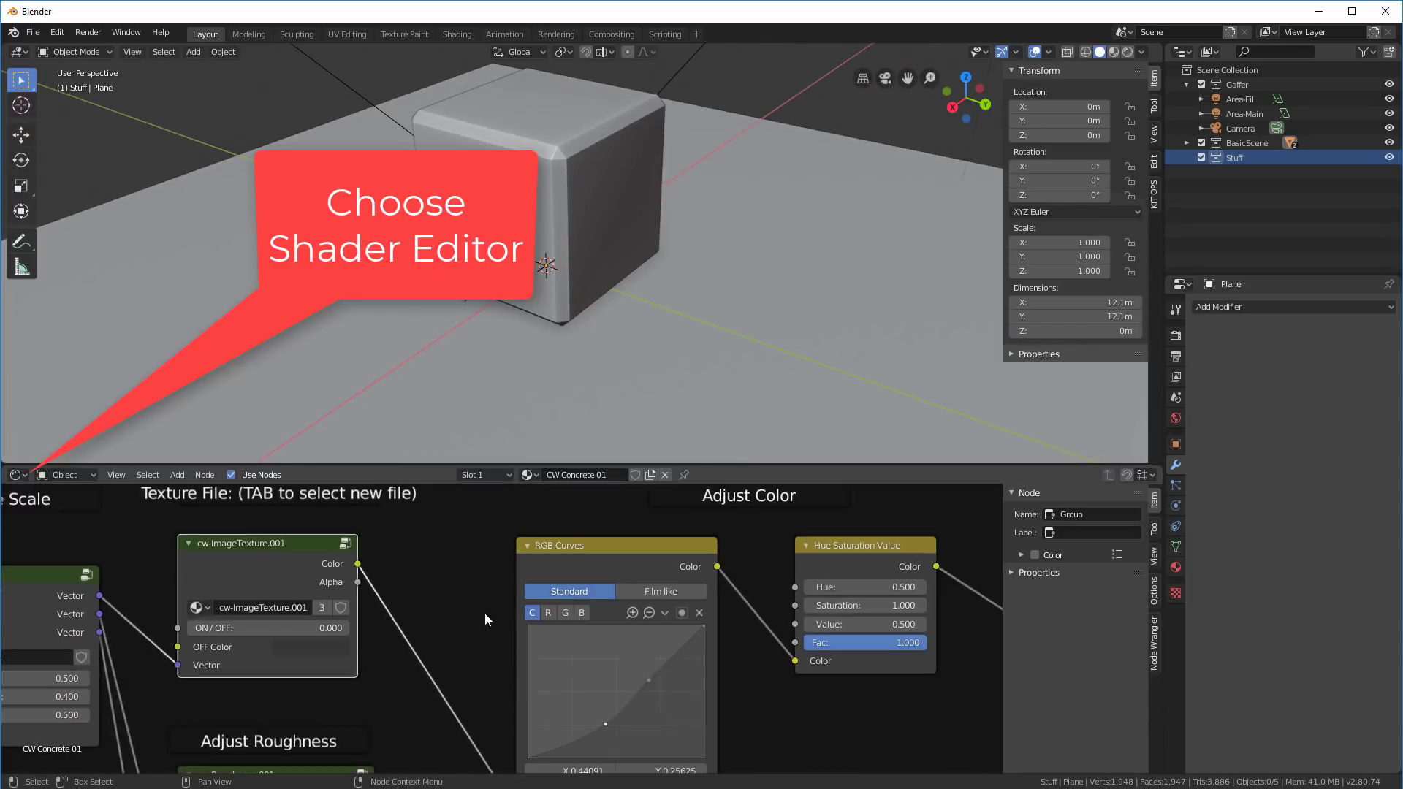
Switch the shader editor from the object material to the World shader type.
scroll(485, 619, "down", 4)
left_click(69, 476)
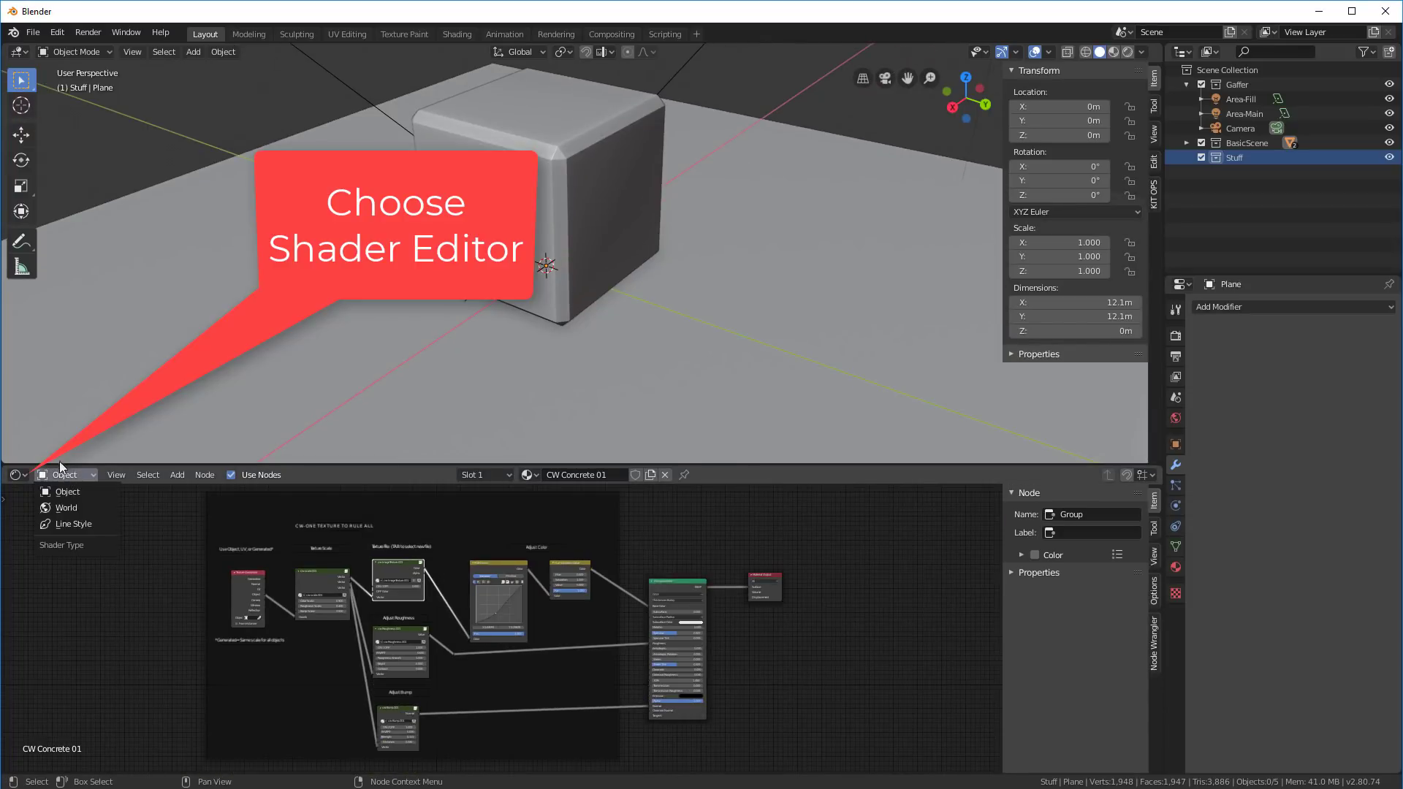
left_click(78, 512)
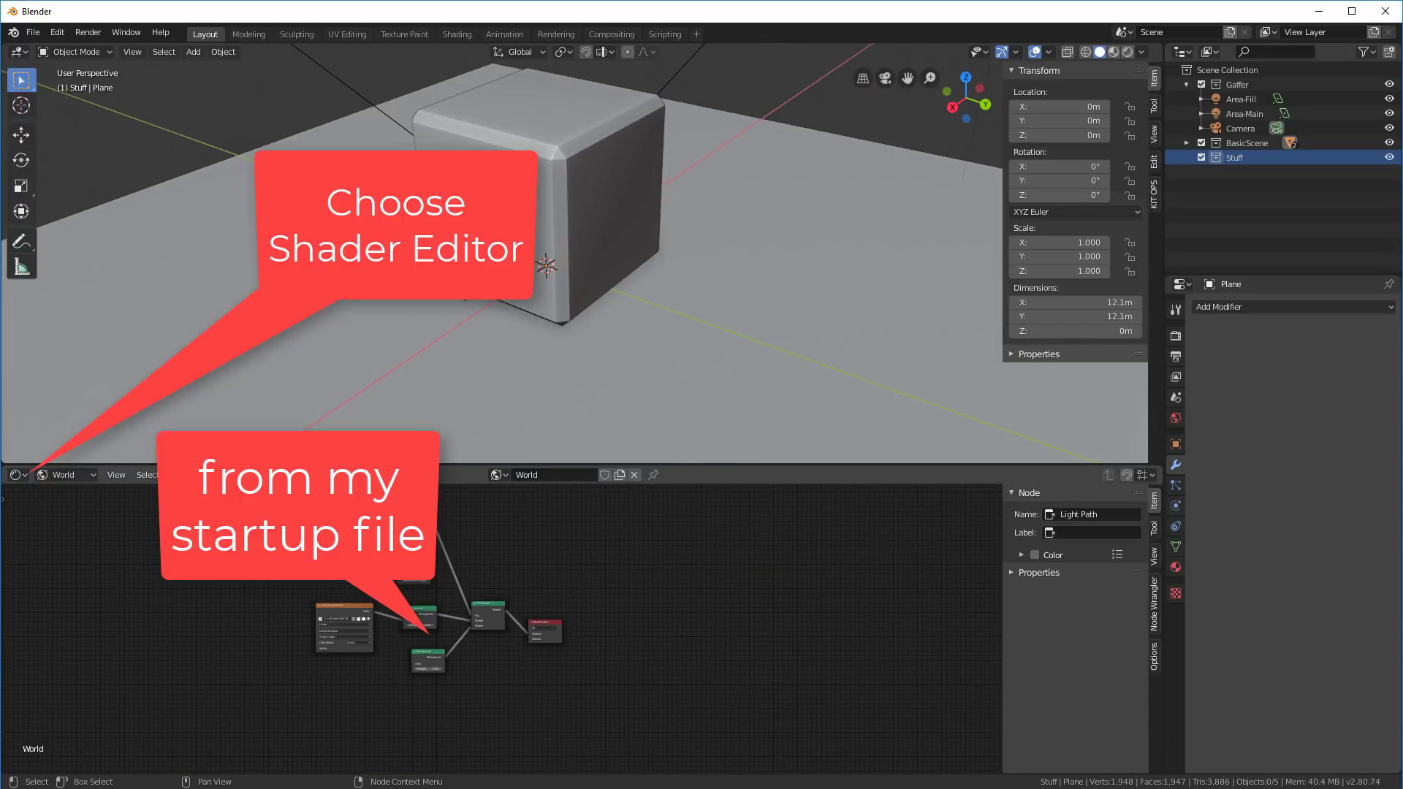
Delete the Light Path, environment texture, upper Background and Mix Shader nodes, and link the remaining Background node to World Output's Surface.
scroll(457, 577, "up", 2)
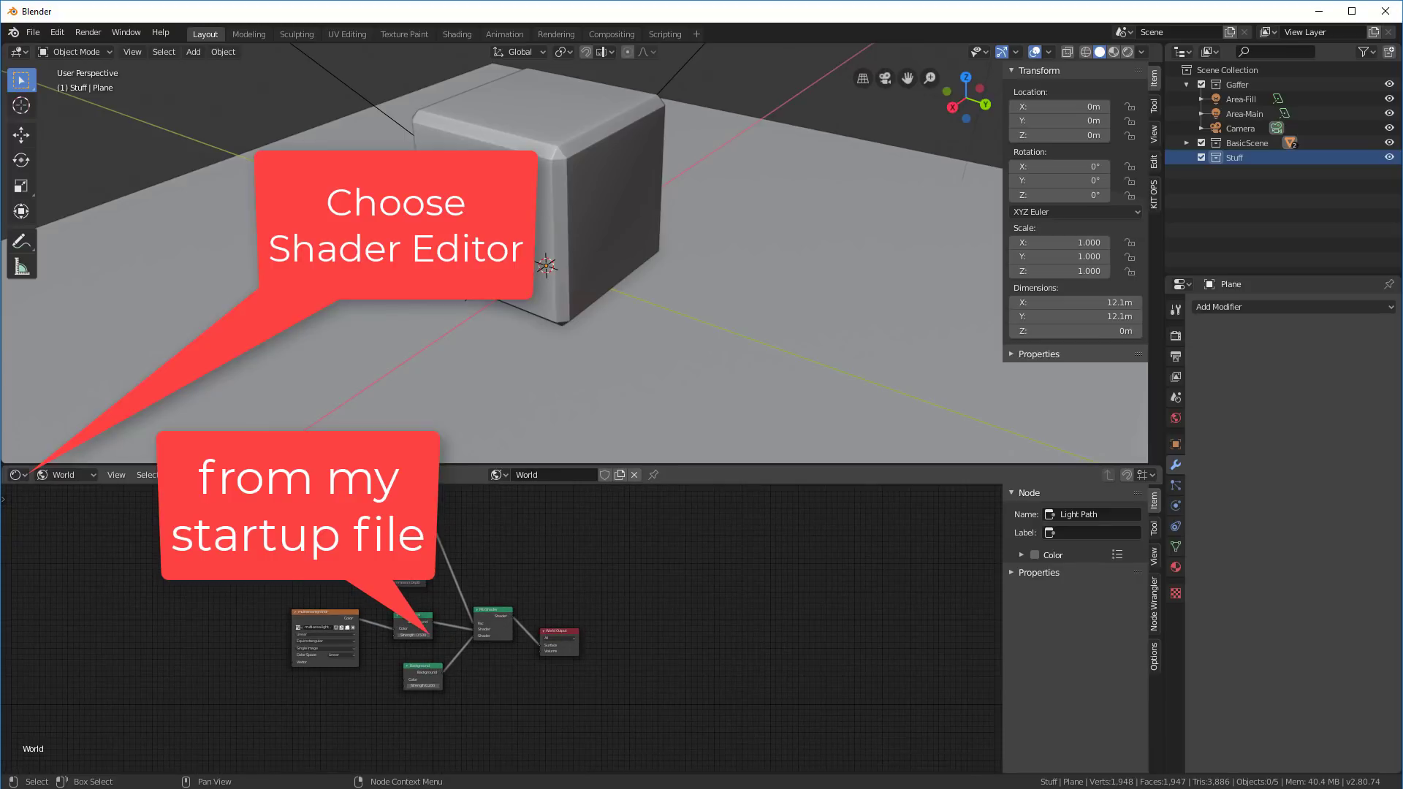
left_click_drag(252, 504, 545, 685)
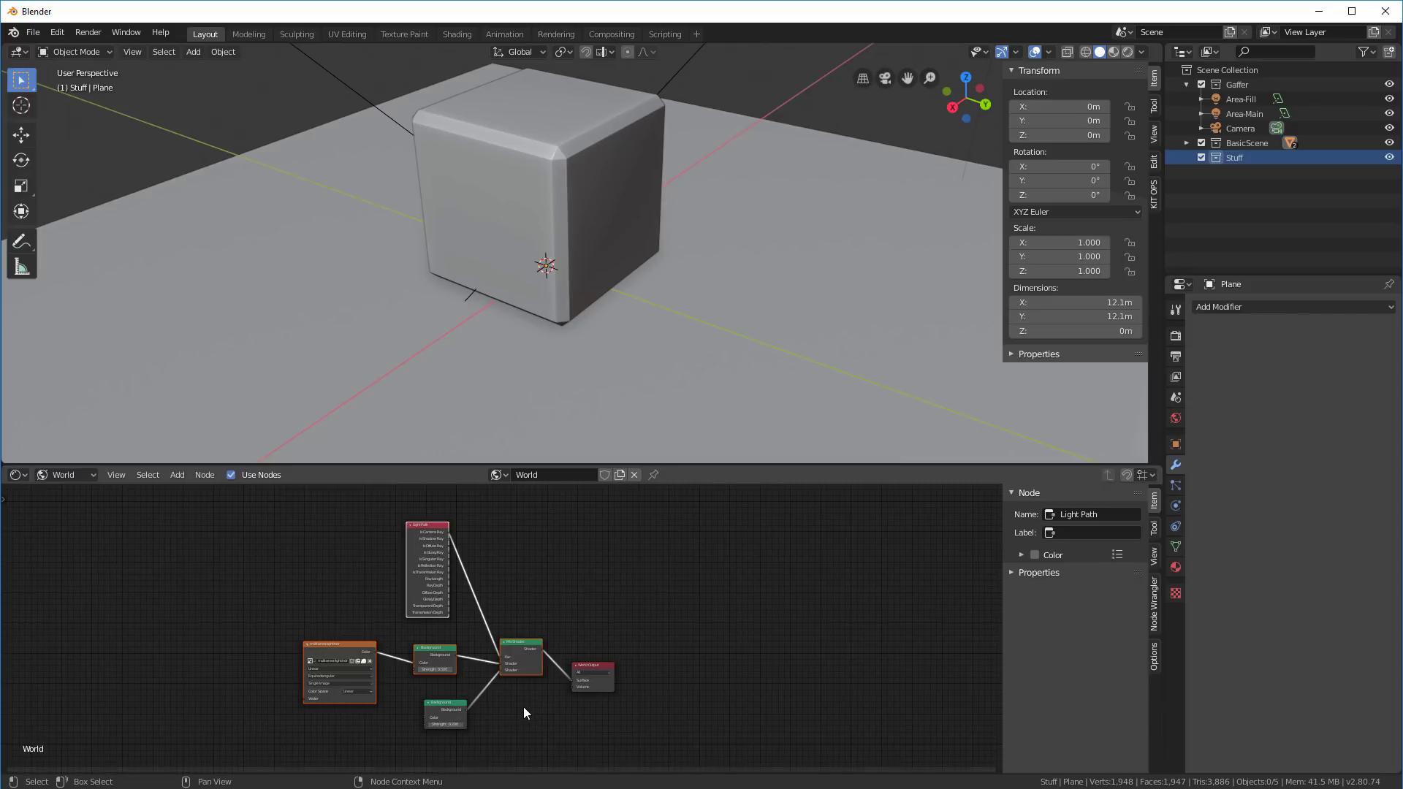
key("x")
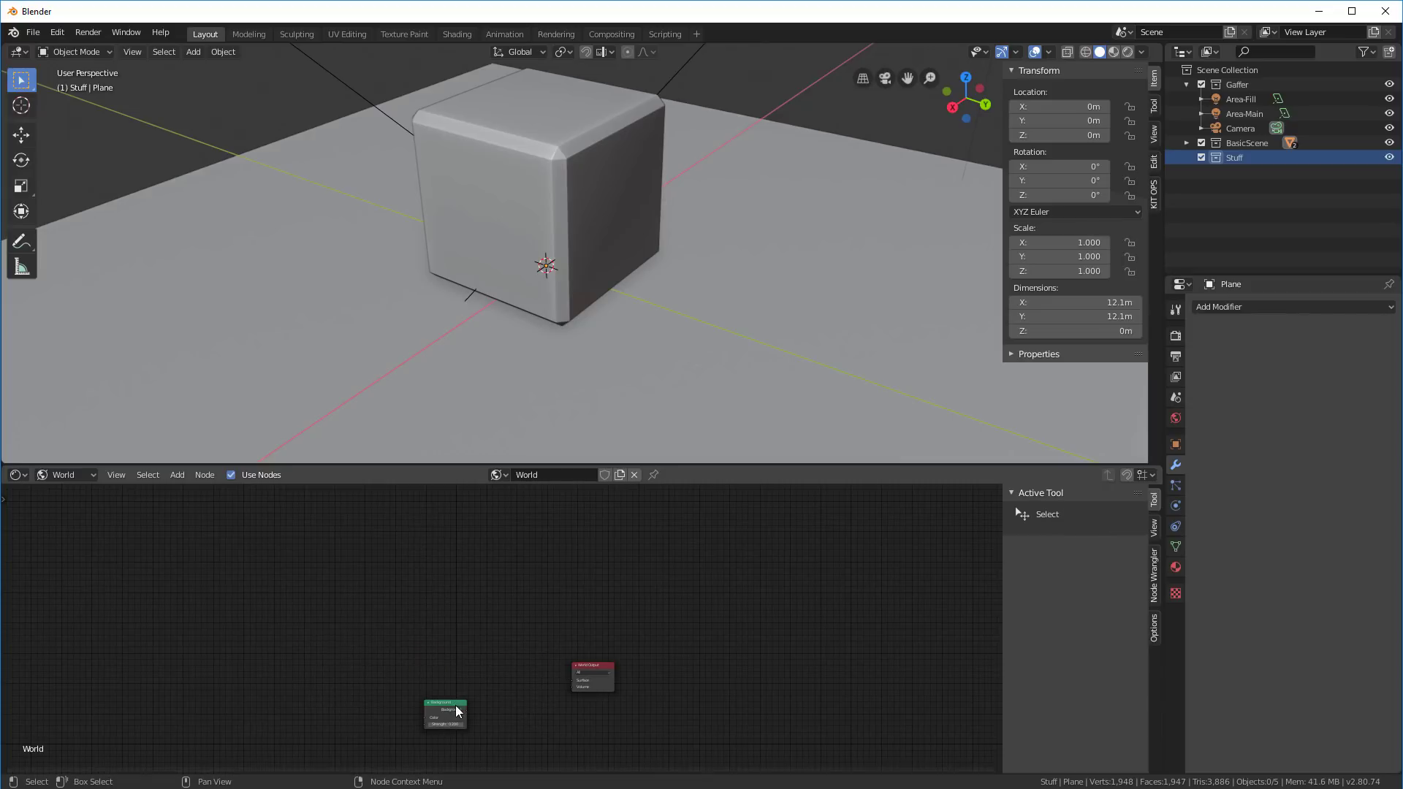
left_click_drag(457, 711, 569, 680)
scroll(505, 679, "up", 2)
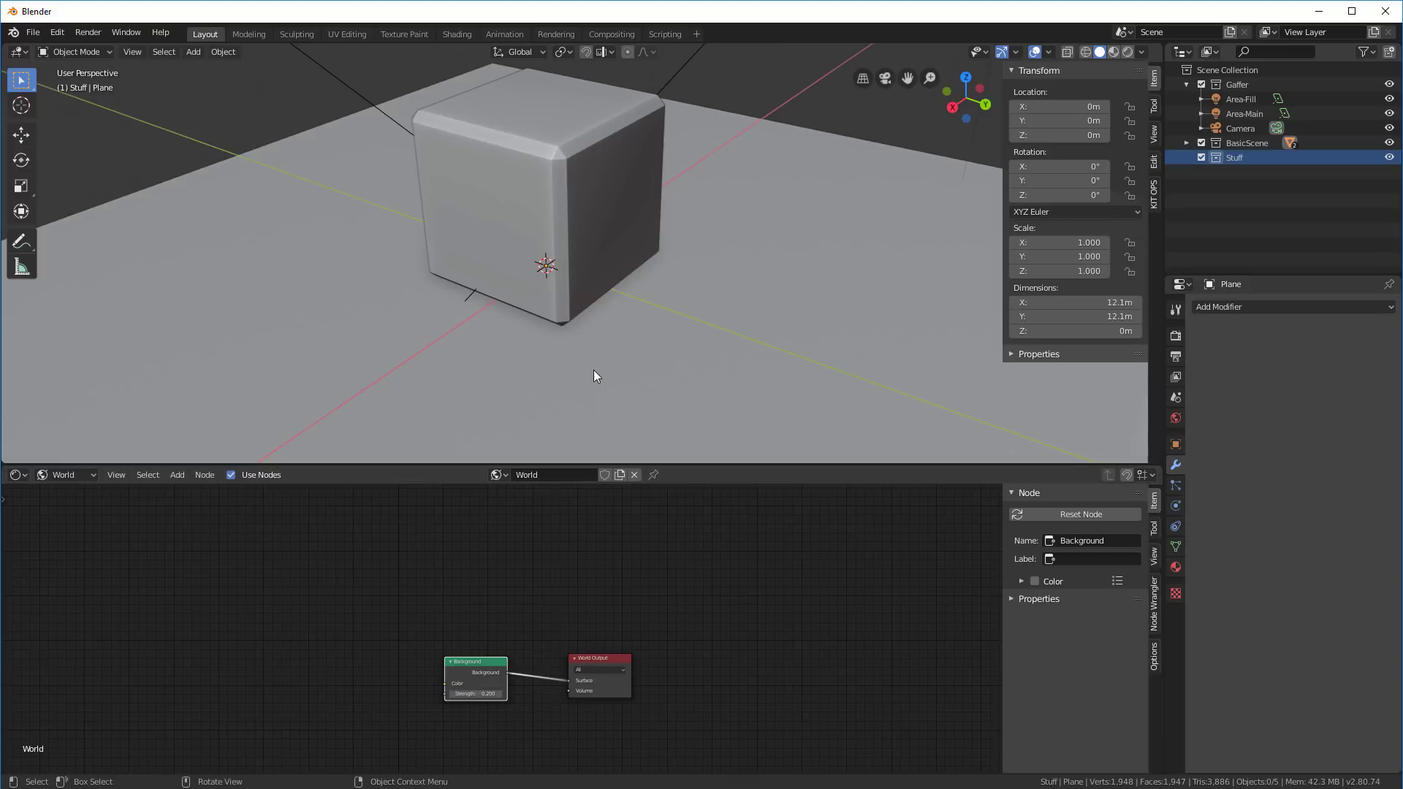
Show the world properties and set the Background node's color to dark orange-brown with hue 0.089, saturation 0.913 and value 0.250.
left_click(1175, 418)
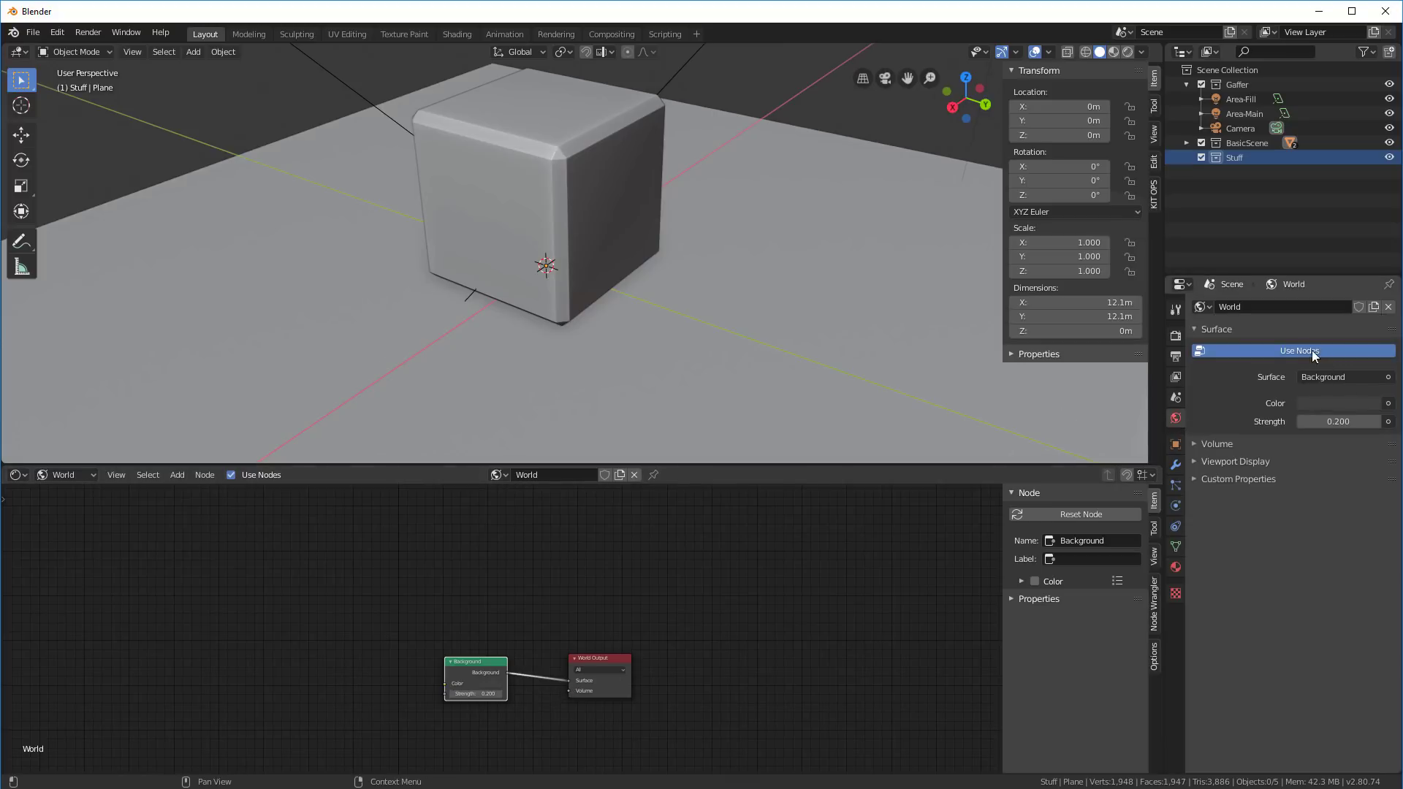
scroll(439, 736, "up", 3)
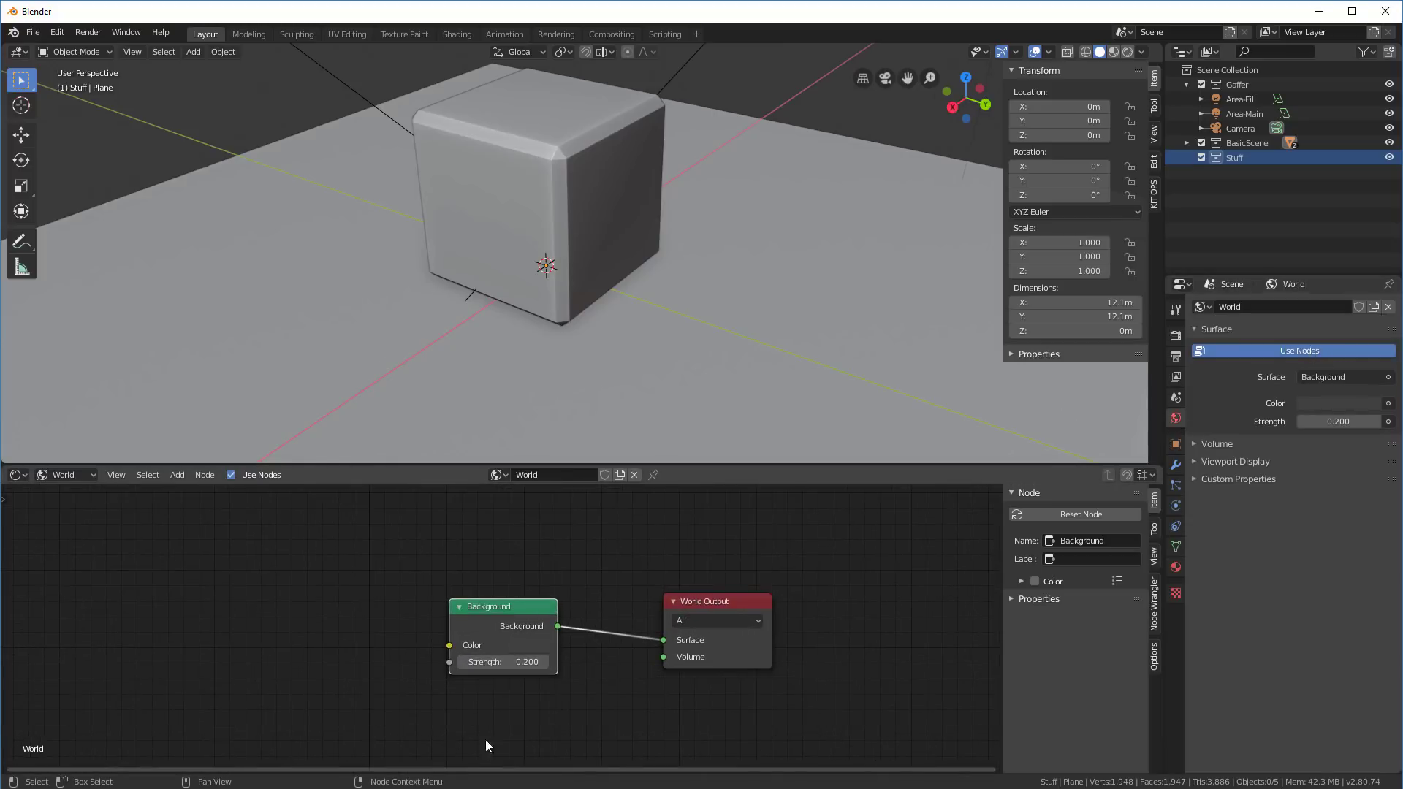
scroll(796, 249, "down", 4)
middle_click_drag(834, 206, 739, 348)
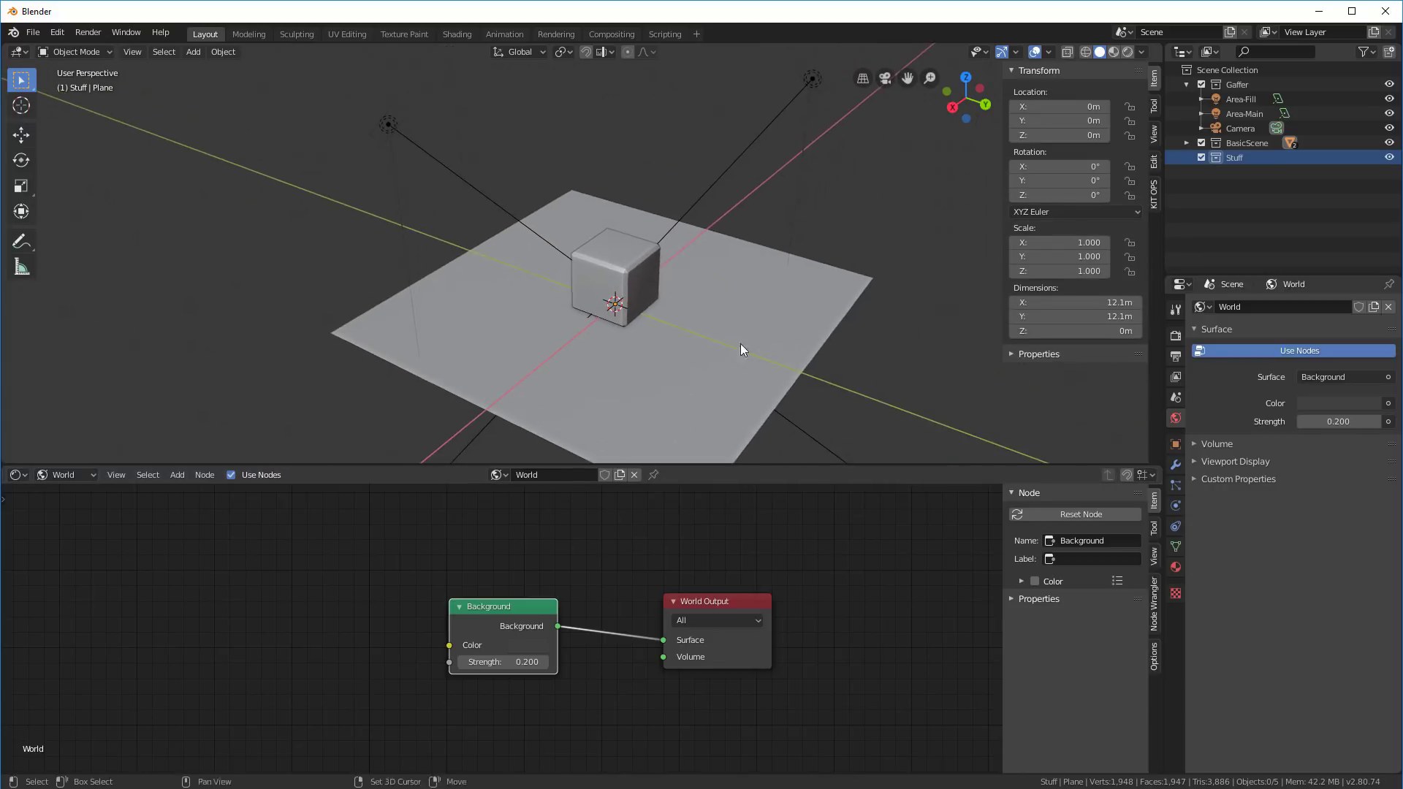
left_click(532, 642)
left_click_drag(589, 469, 544, 523)
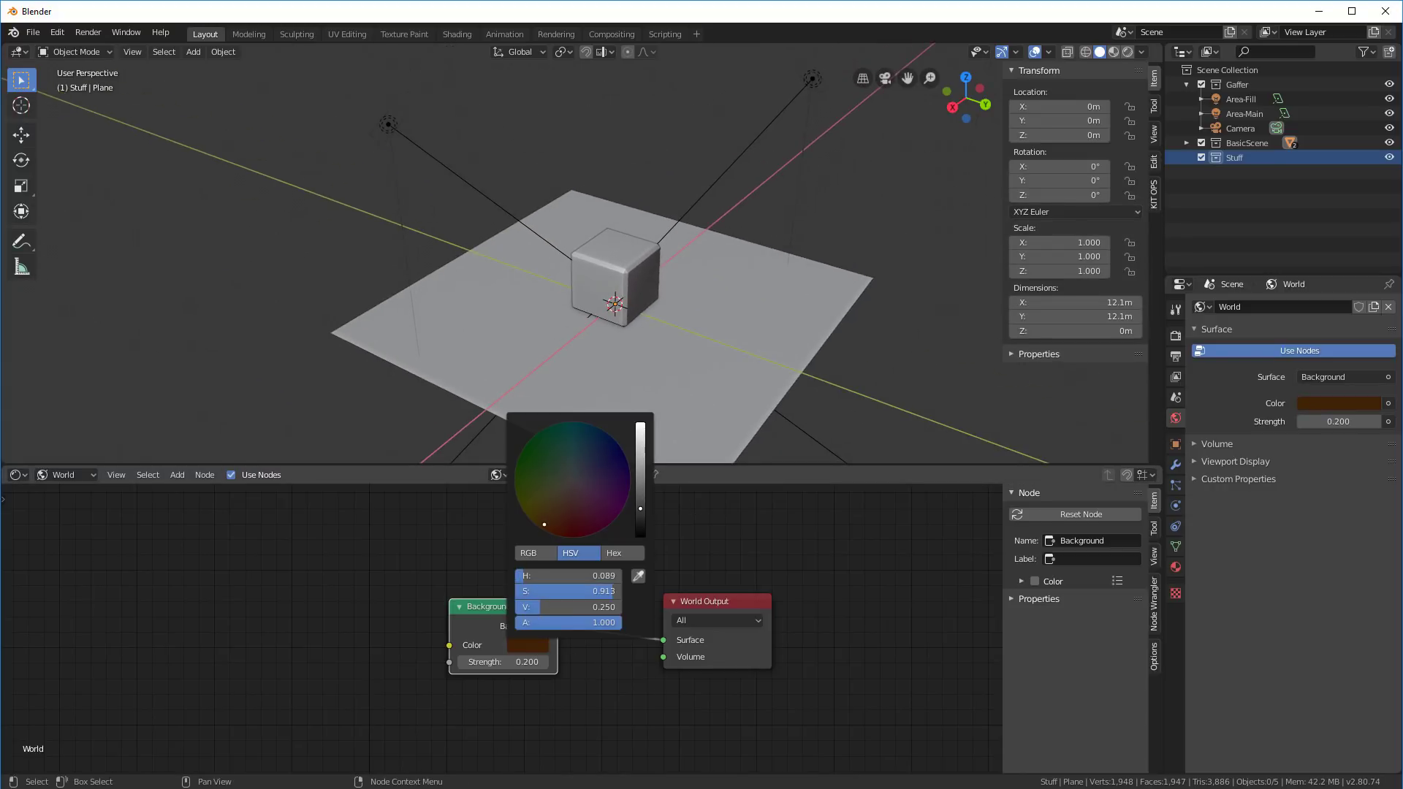
Switch the viewport to rendered shading and brighten the Background node's color to a stronger orange.
middle_click_drag(954, 249, 942, 276)
left_click(1127, 50)
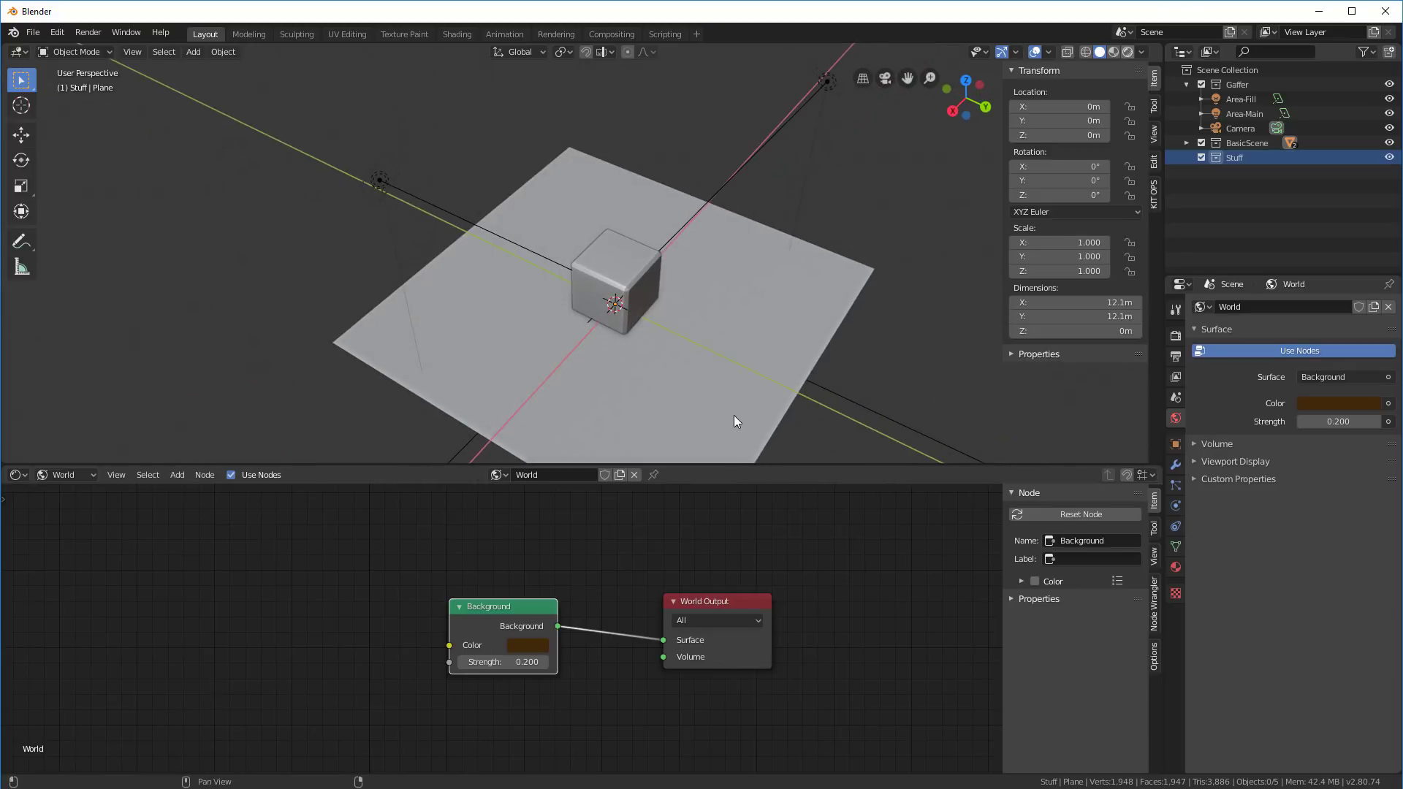
mouse_move(738, 316)
middle_mouse_down()
mouse_move(676, 299)
mouse_move(833, 348)
middle_mouse_up()
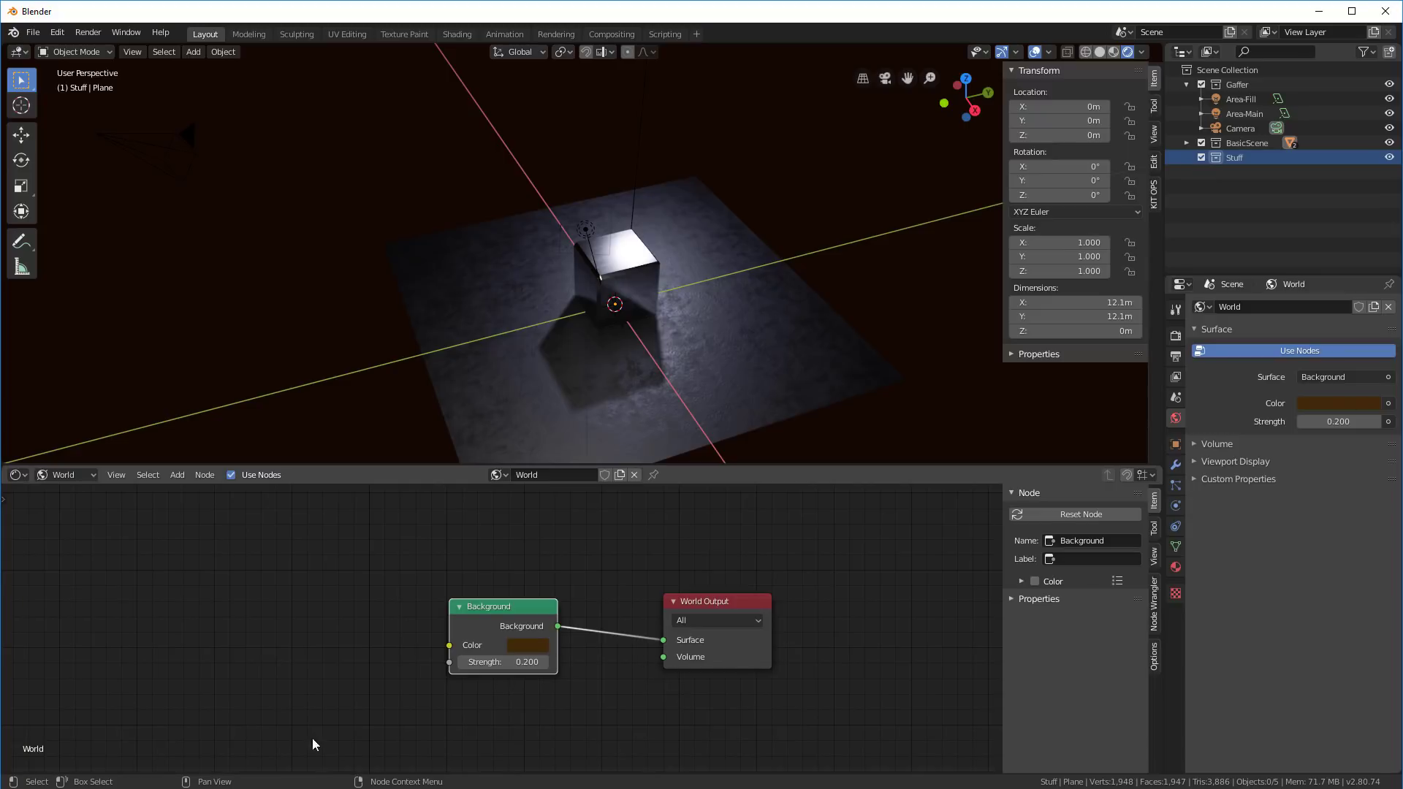
left_click(544, 646)
mouse_move(637, 460)
left_mouse_down()
mouse_move(640, 429)
mouse_move(640, 447)
left_mouse_up()
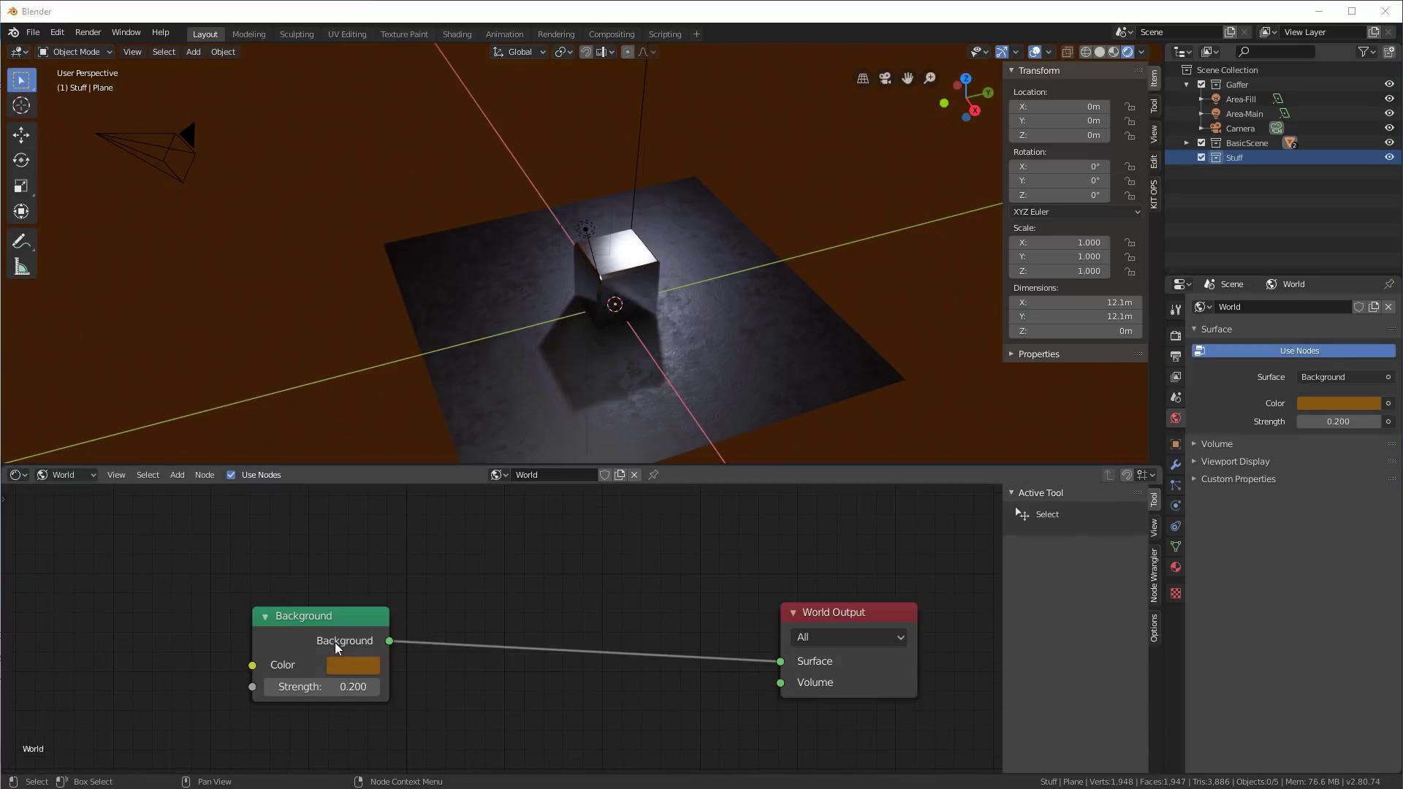
Move the Background node close beside World Output, leaving free space ahead of it for more nodes.
left_click_drag(340, 608, 684, 622)
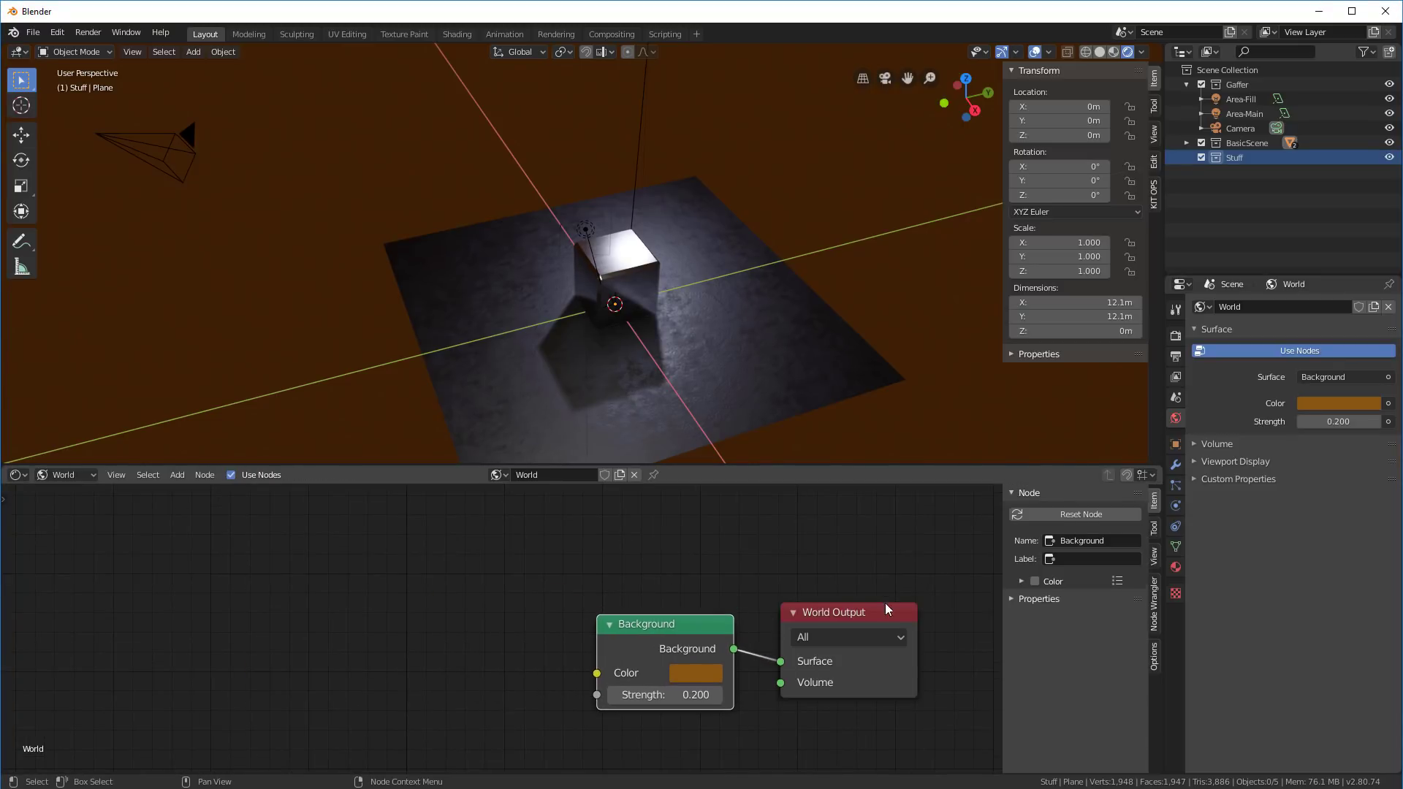
left_click_drag(886, 608, 915, 596)
left_click_drag(680, 636, 719, 639)
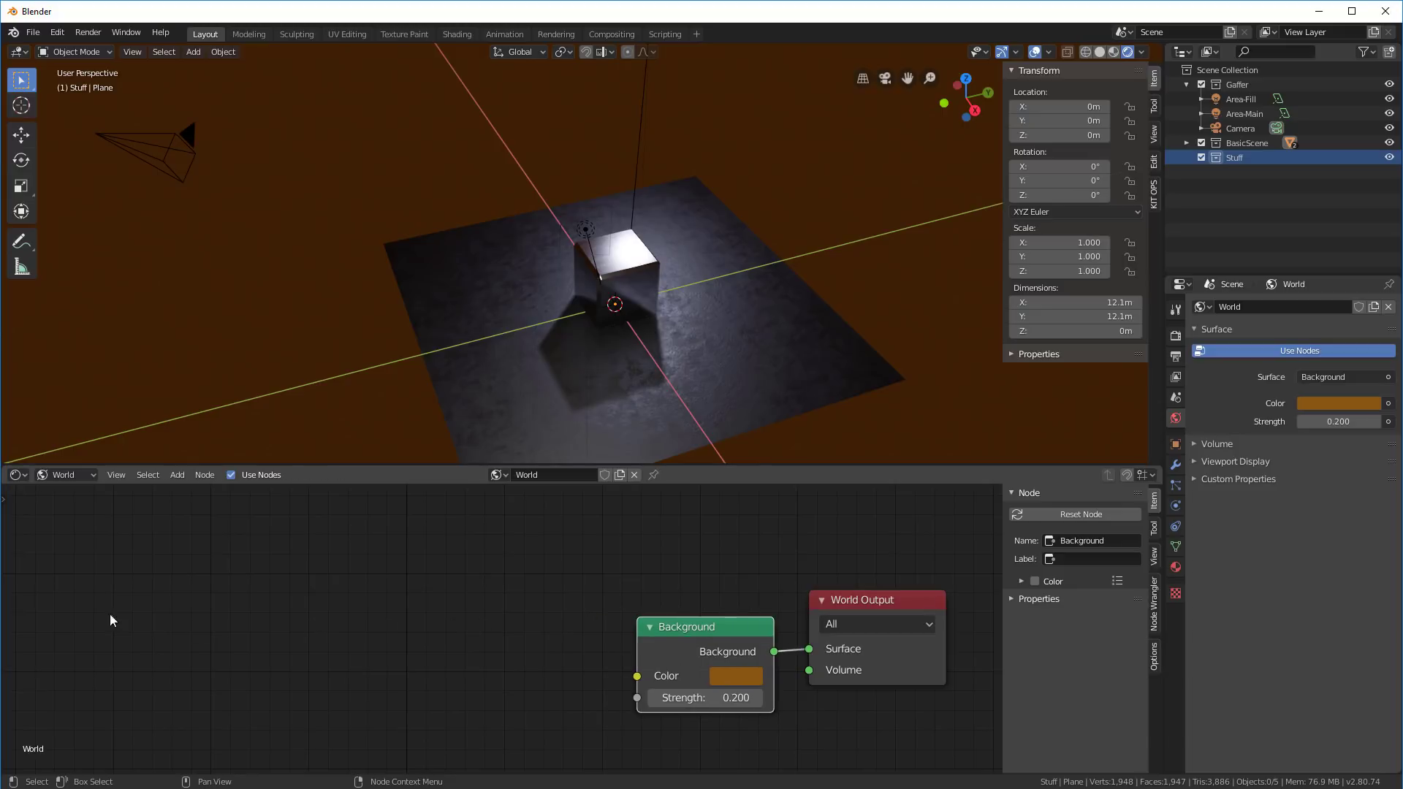
Add a ColorRamp node before the Background node and link its Color output to Background's Color input.
left_click(178, 475)
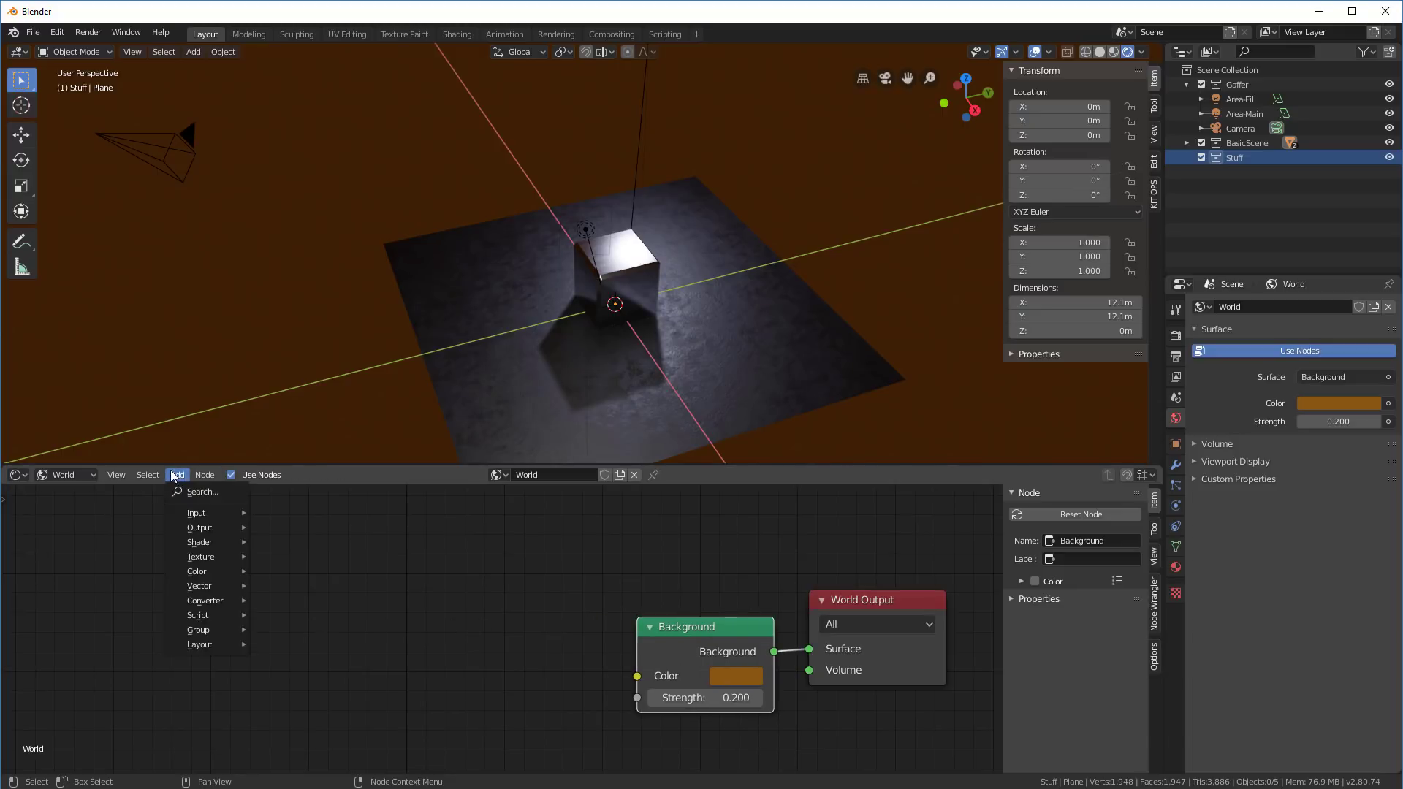
left_click(158, 473)
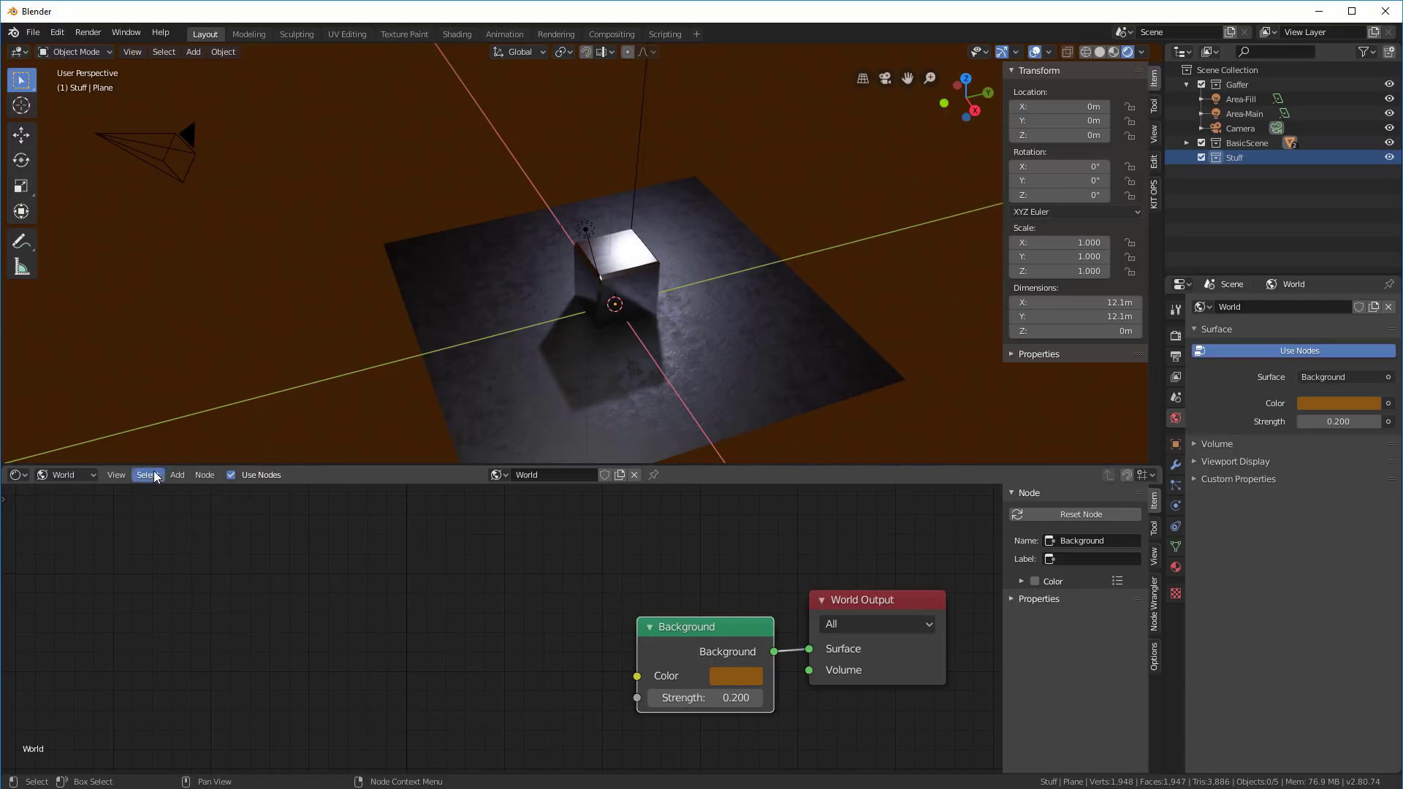
left_click(178, 476)
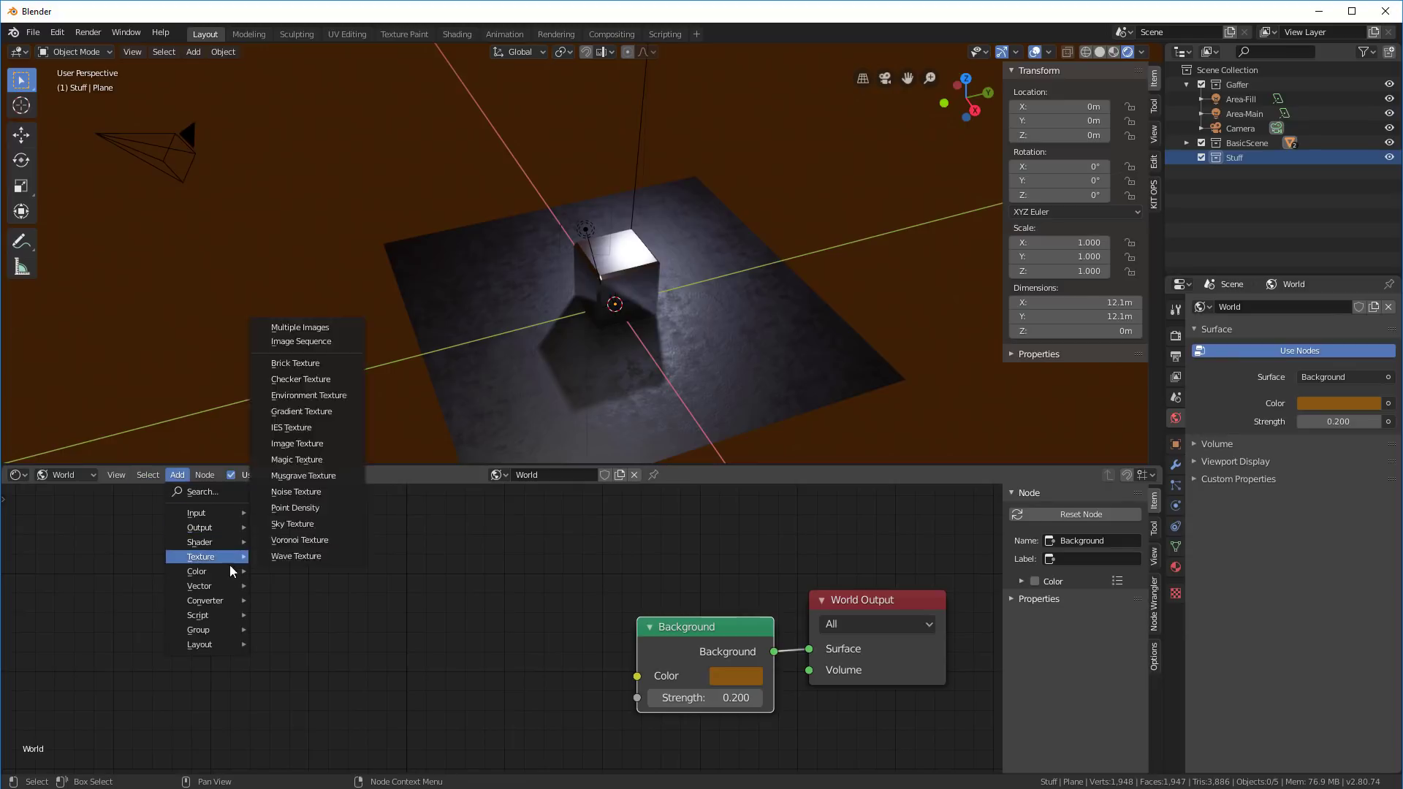
mouse_move(228, 603)
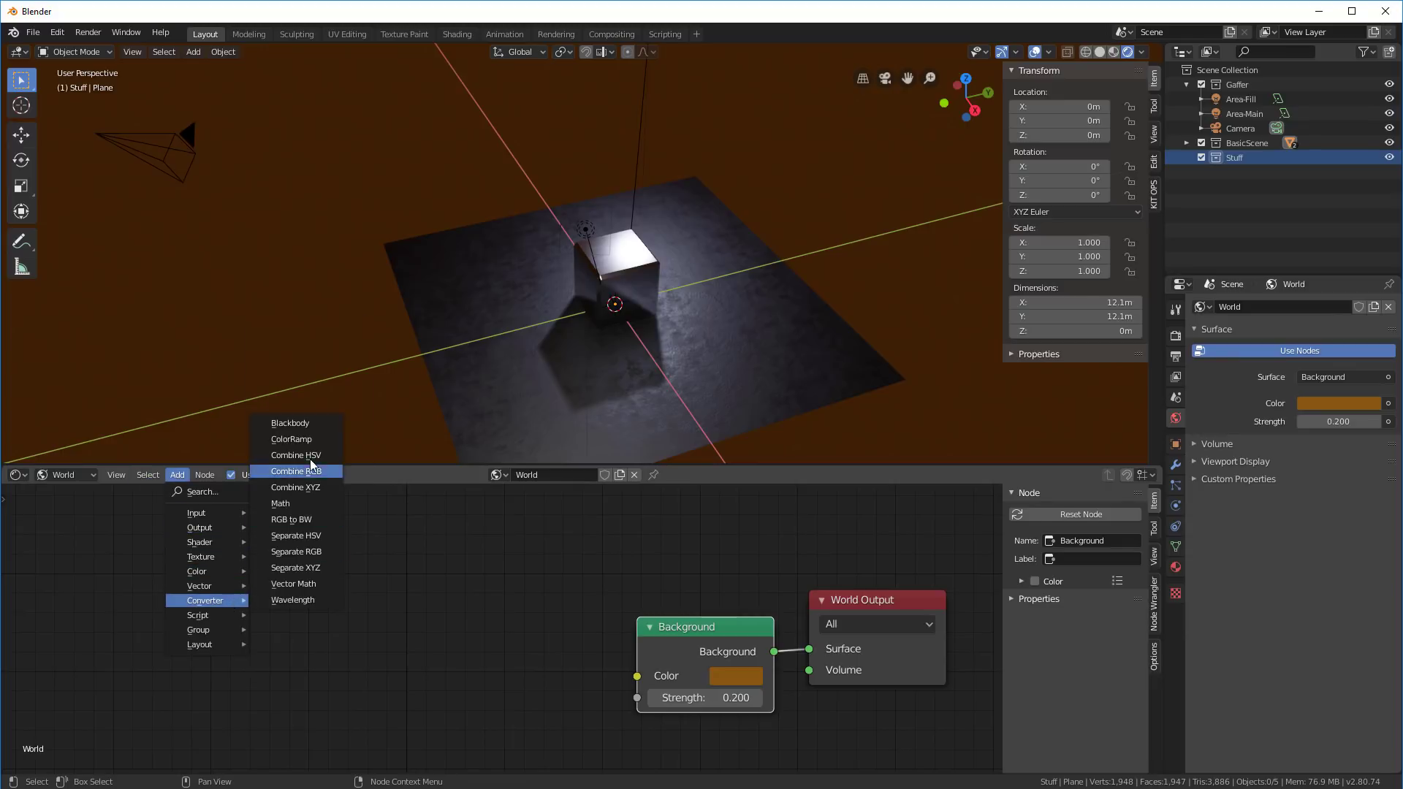
left_click(291, 439)
left_click(363, 542)
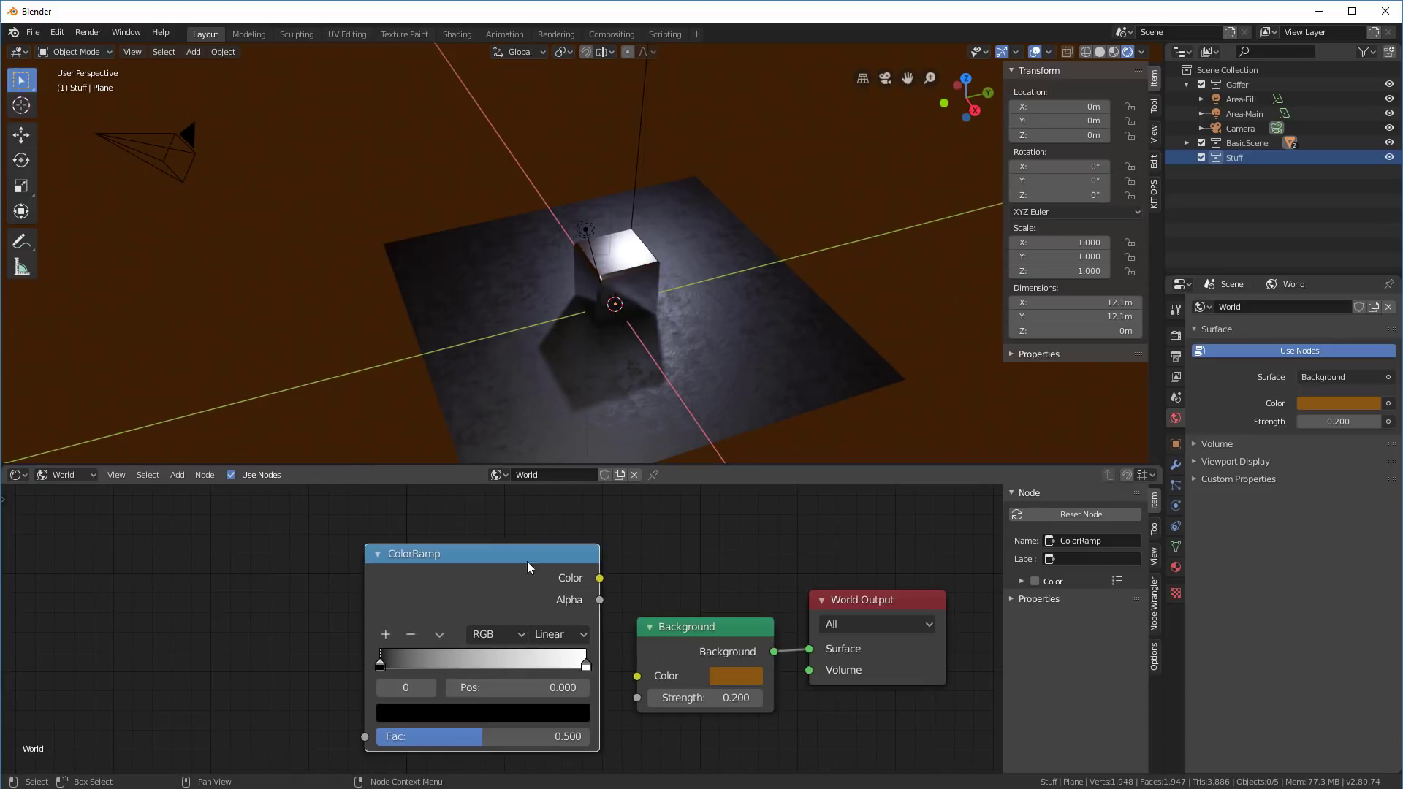
left_click_drag(605, 580, 631, 679)
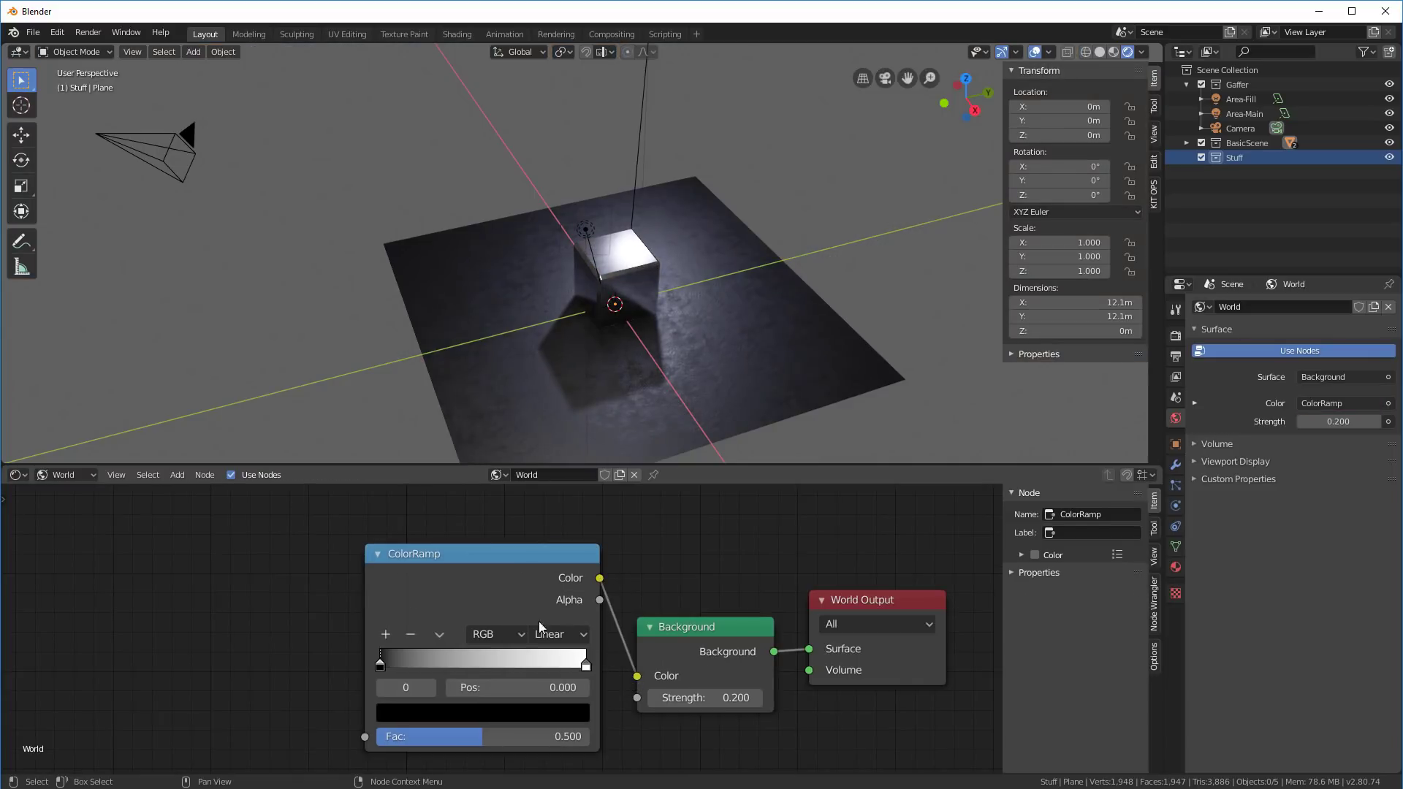
Add a Gradient Texture node before the ColorRamp and link its Color output to the ColorRamp's Fac input.
scroll(358, 590, "down", 3)
middle_click_drag(364, 598, 407, 618)
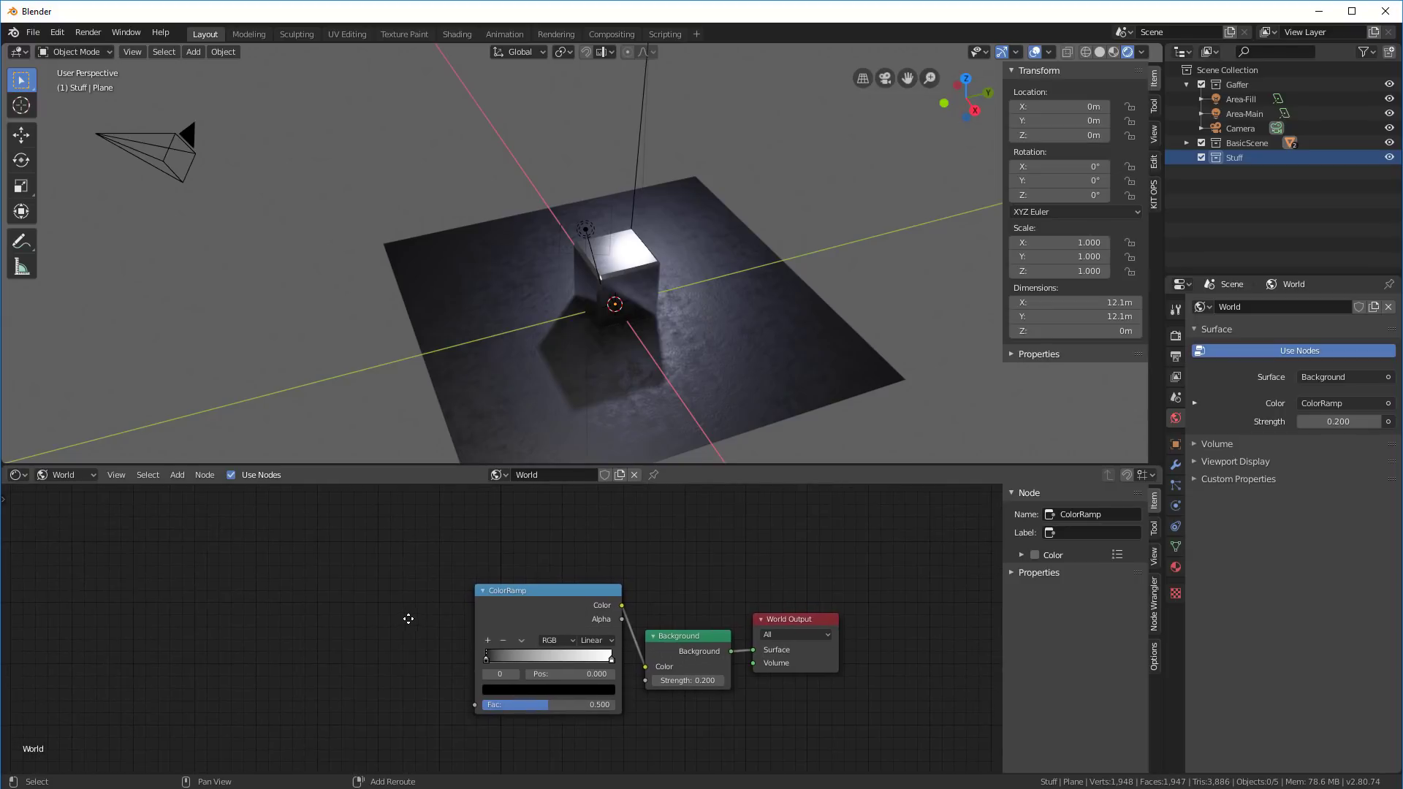
left_click(182, 481)
mouse_move(192, 559)
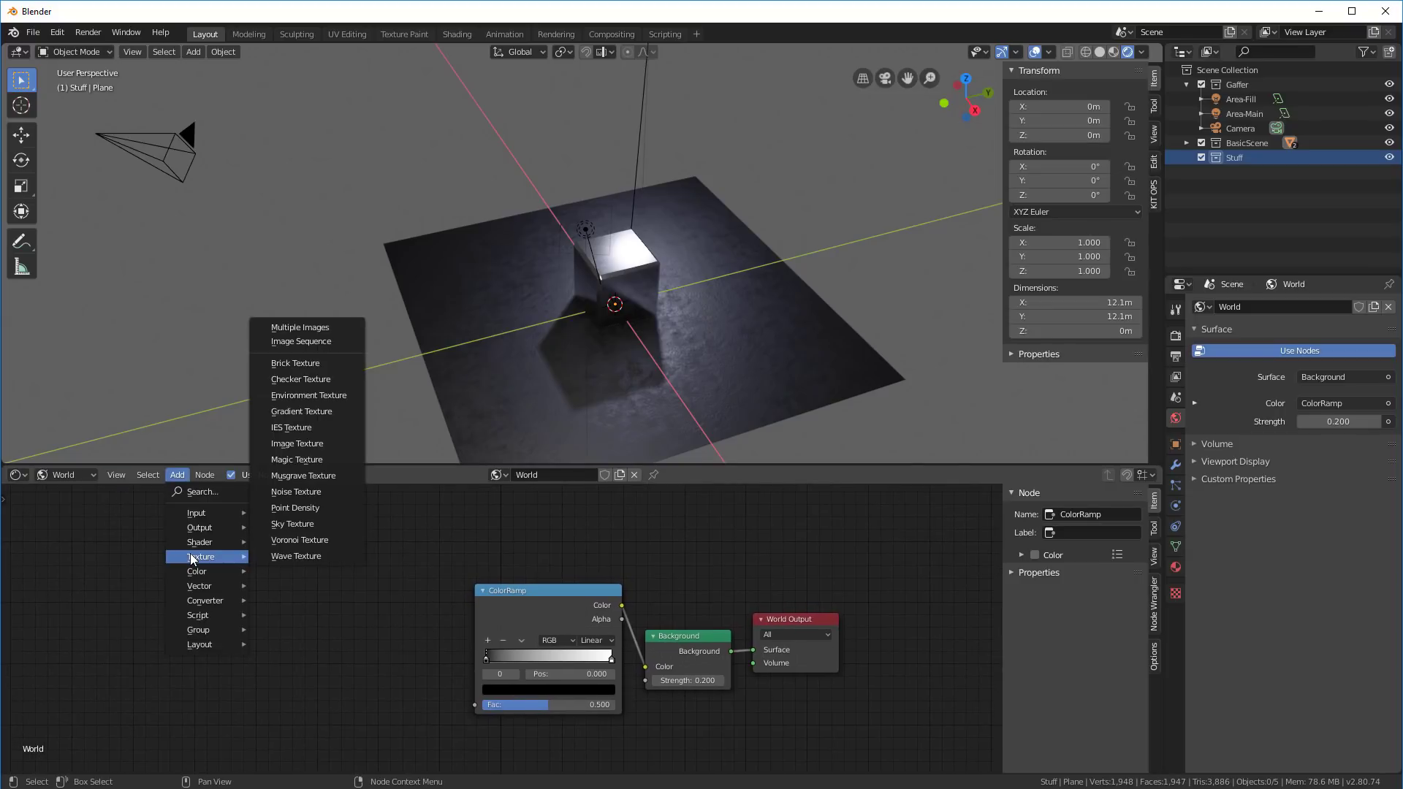
left_click(333, 412)
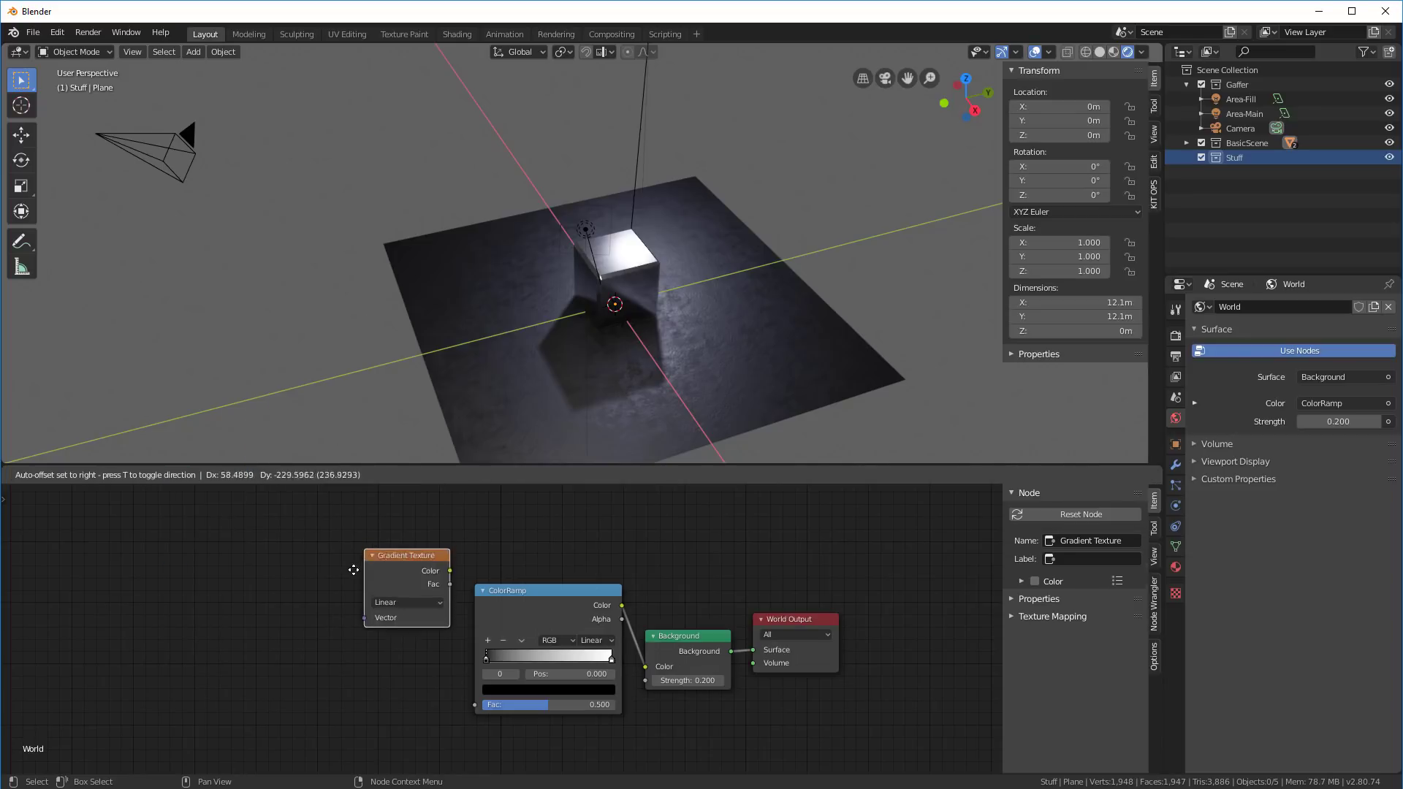
left_click(345, 614)
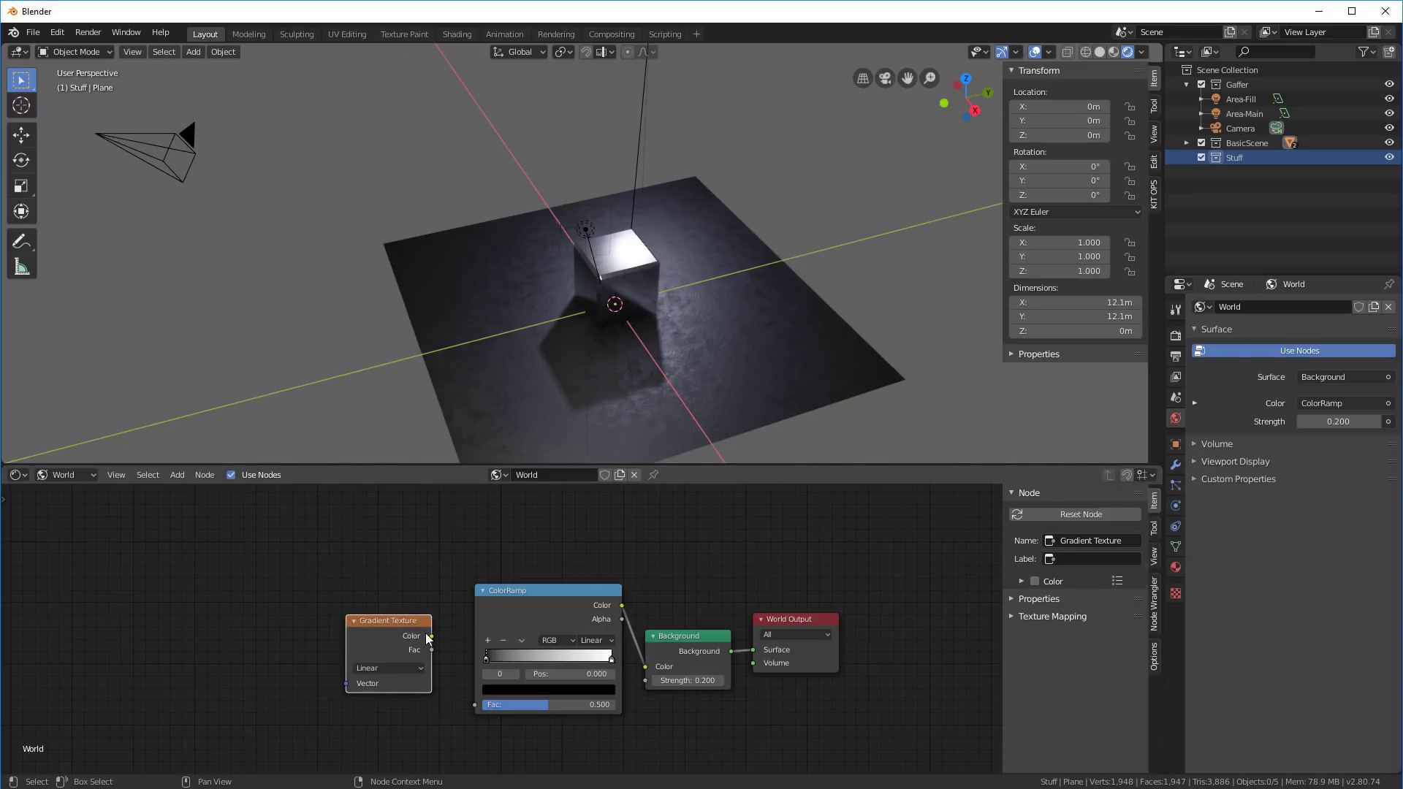
left_click_drag(430, 636, 438, 653)
left_click_drag(471, 706, 471, 704)
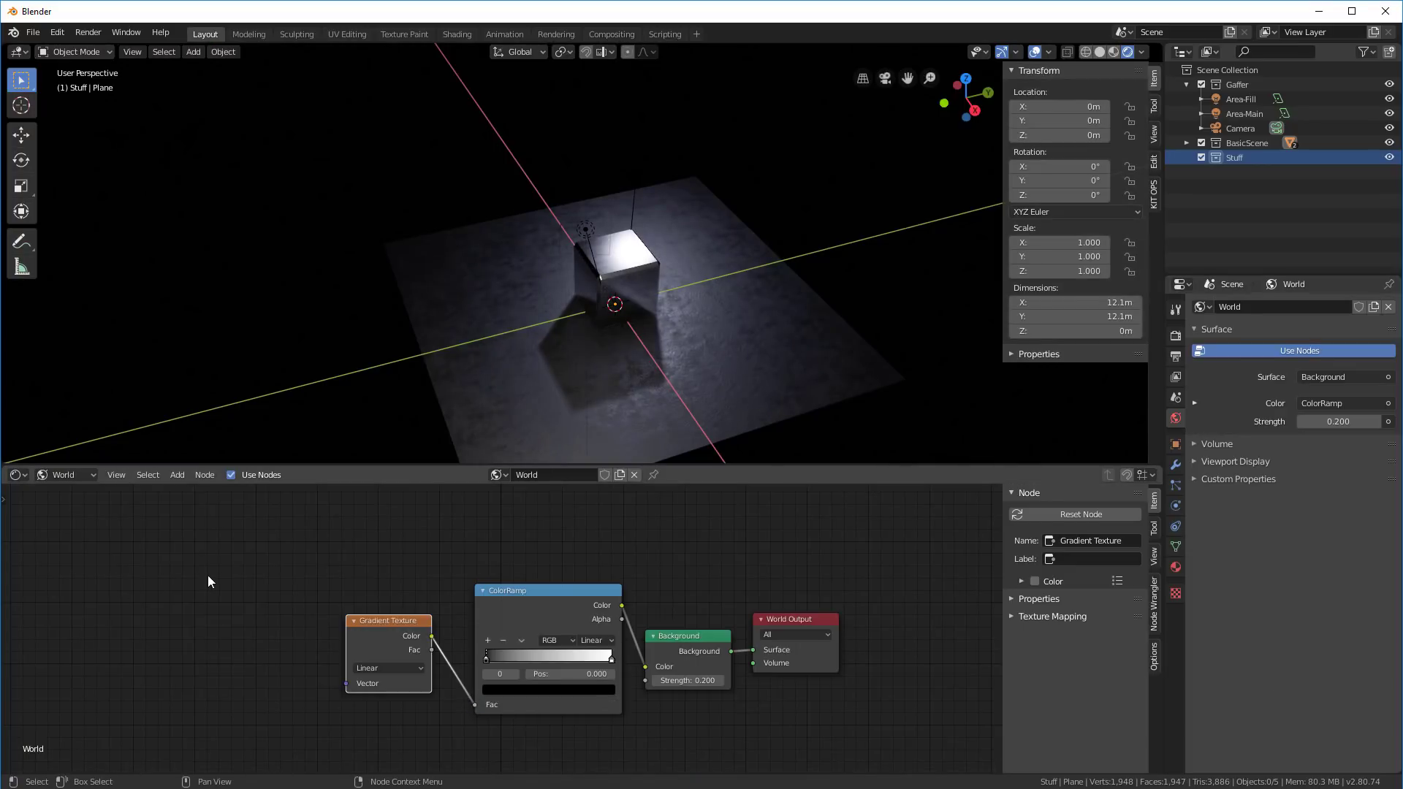
Add a Mapping node before the Gradient Texture and link its Vector output to the gradient's Vector input.
left_click(177, 476)
left_click(198, 493)
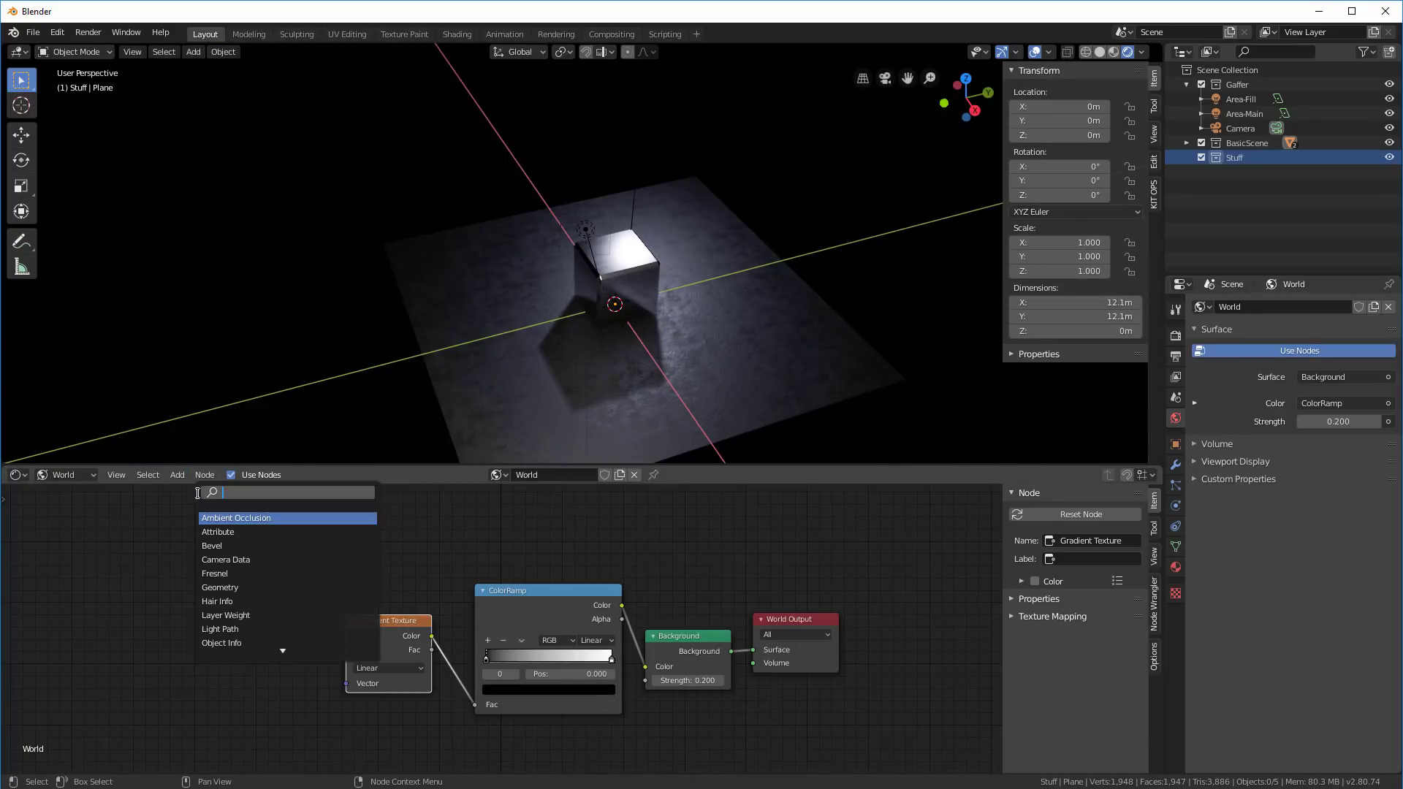
type("mapp")
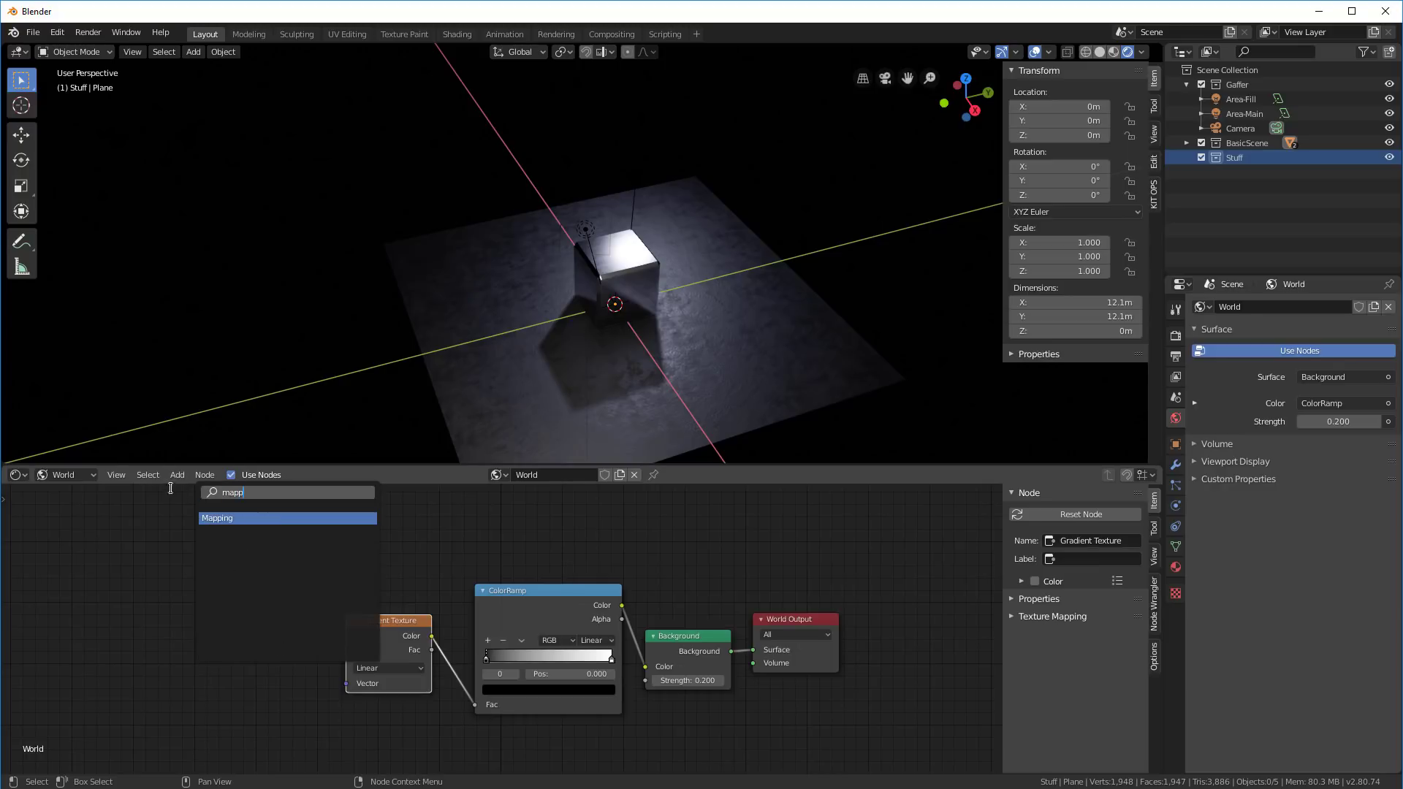
left_click(228, 520)
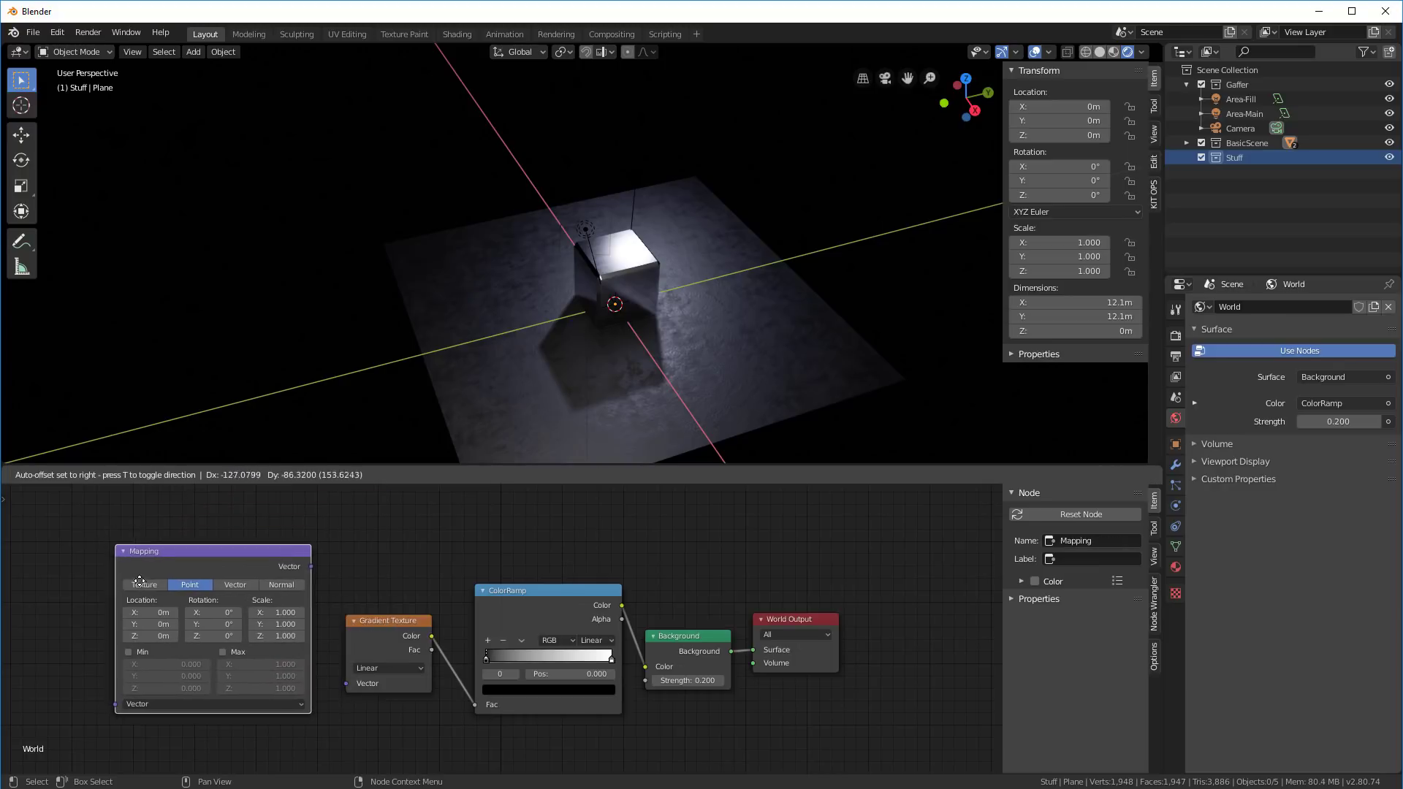
left_click(154, 573)
left_click_drag(316, 567, 347, 682)
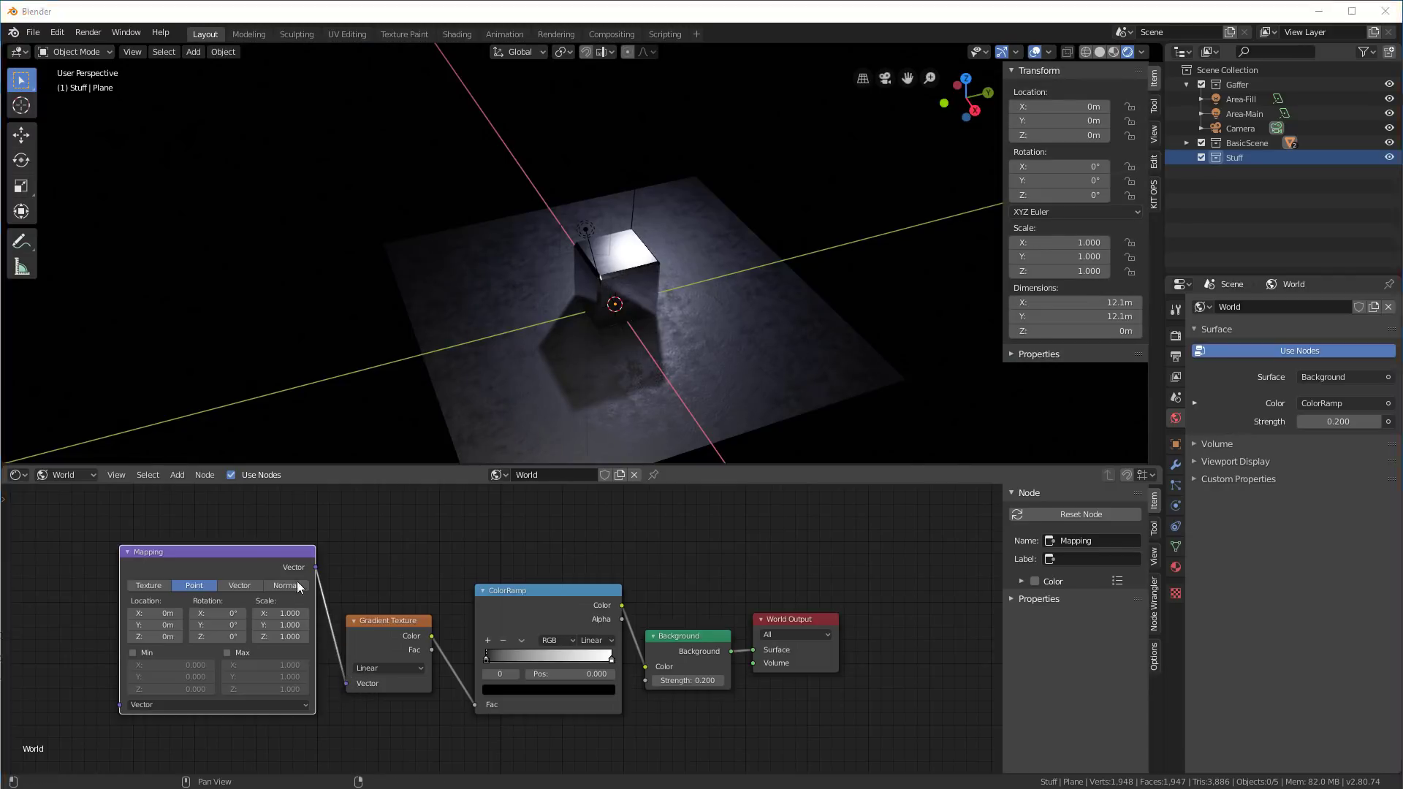
Add a Texture Coordinate node before the Mapping node and link its Window output to Mapping's Vector input.
middle_click_drag(34, 603, 182, 593)
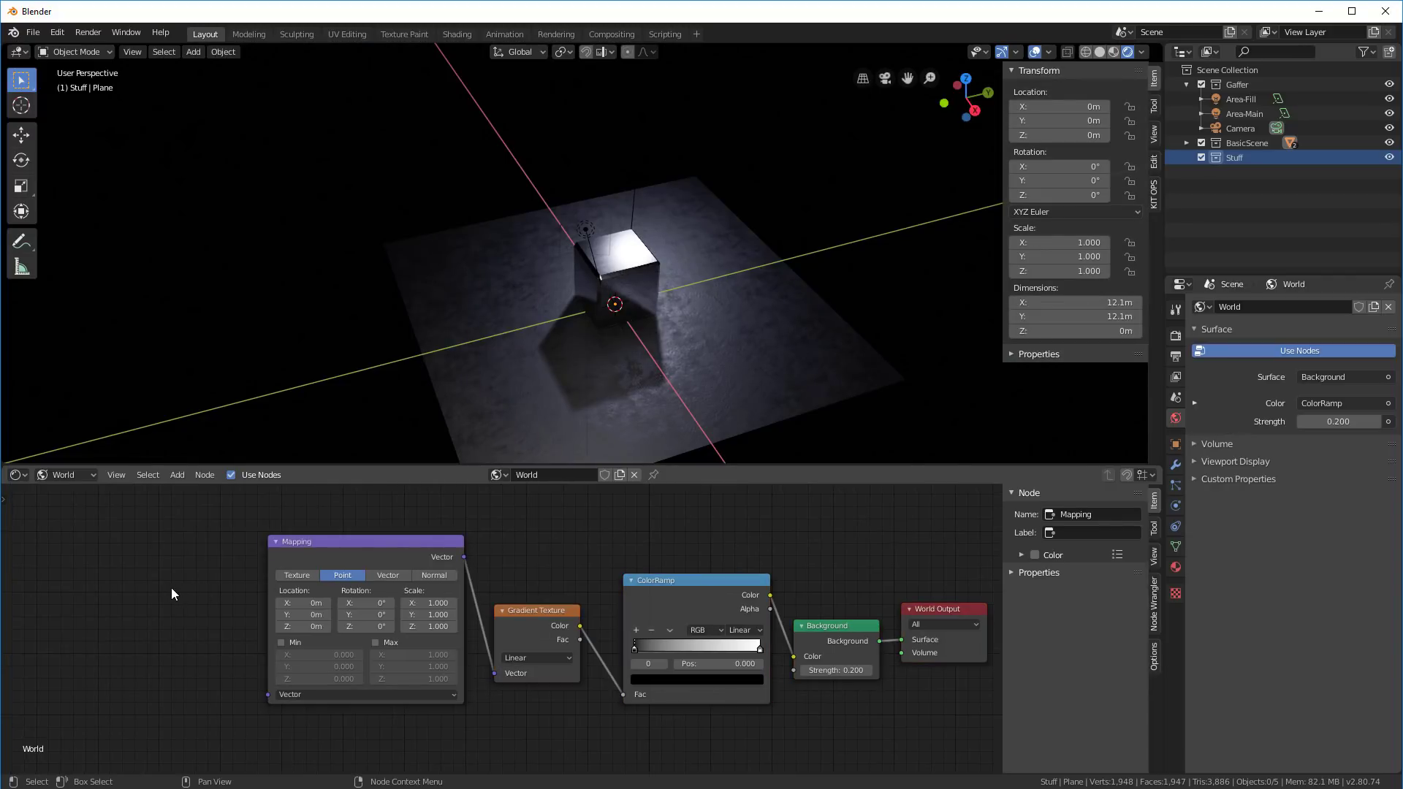
left_click(181, 475)
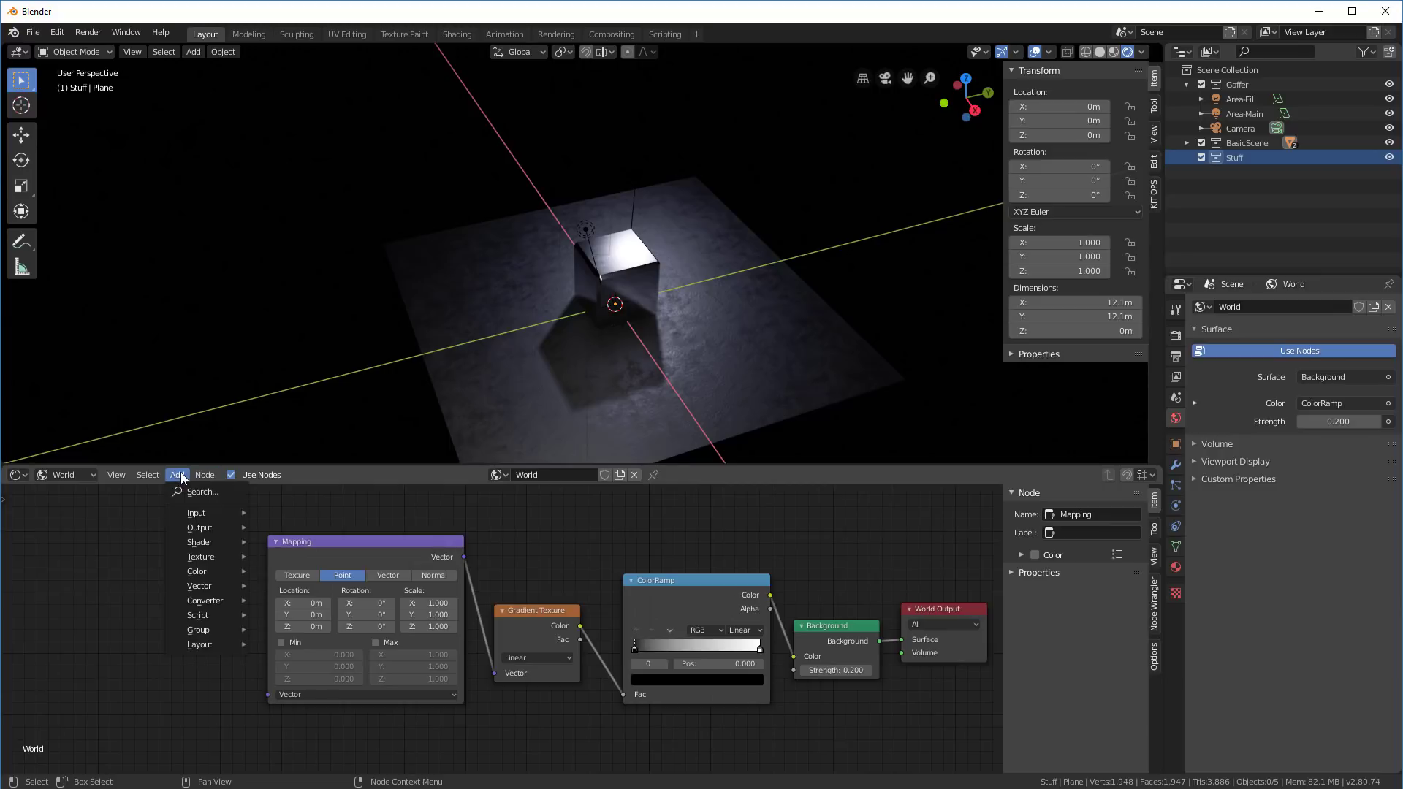
left_click(193, 491)
type("tex")
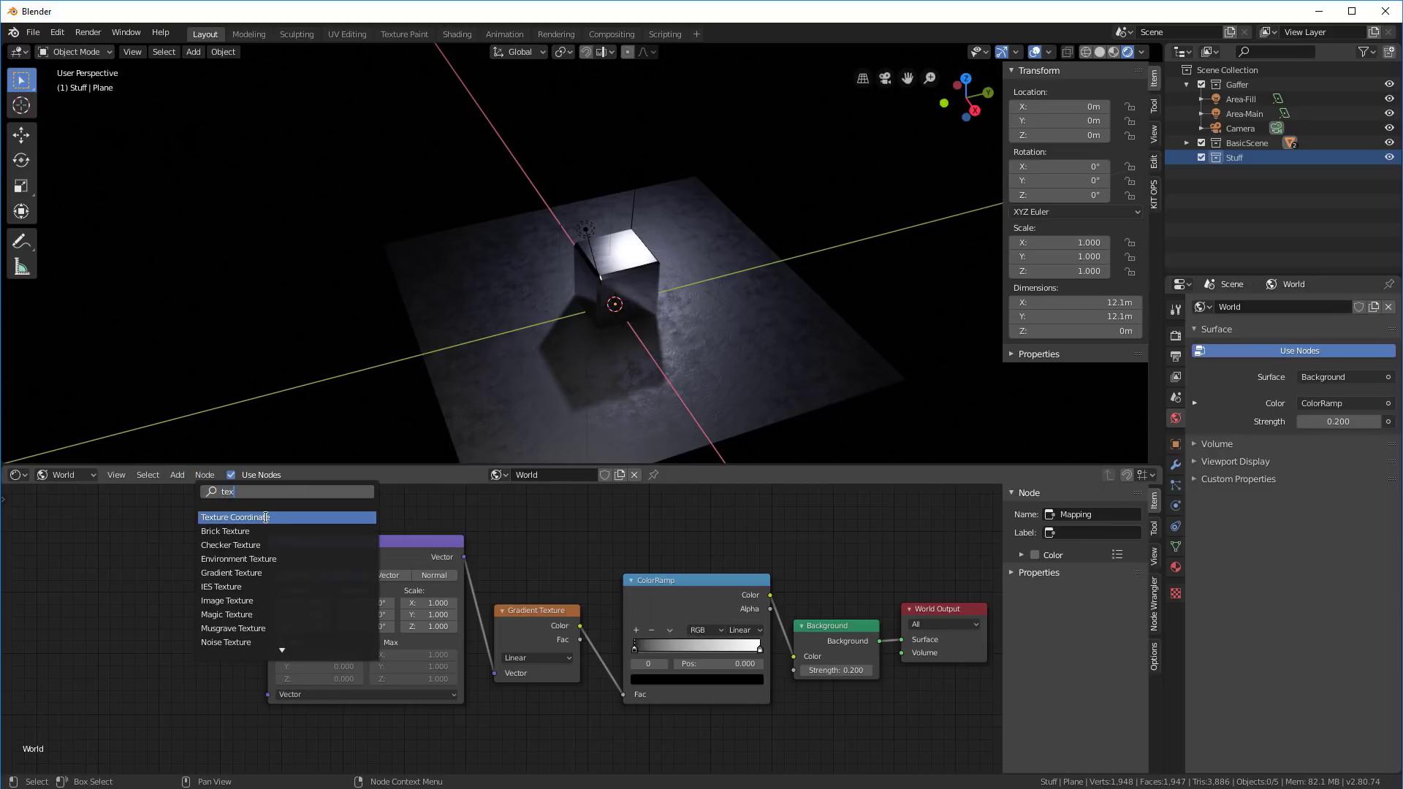
left_click(265, 518)
left_click(217, 589)
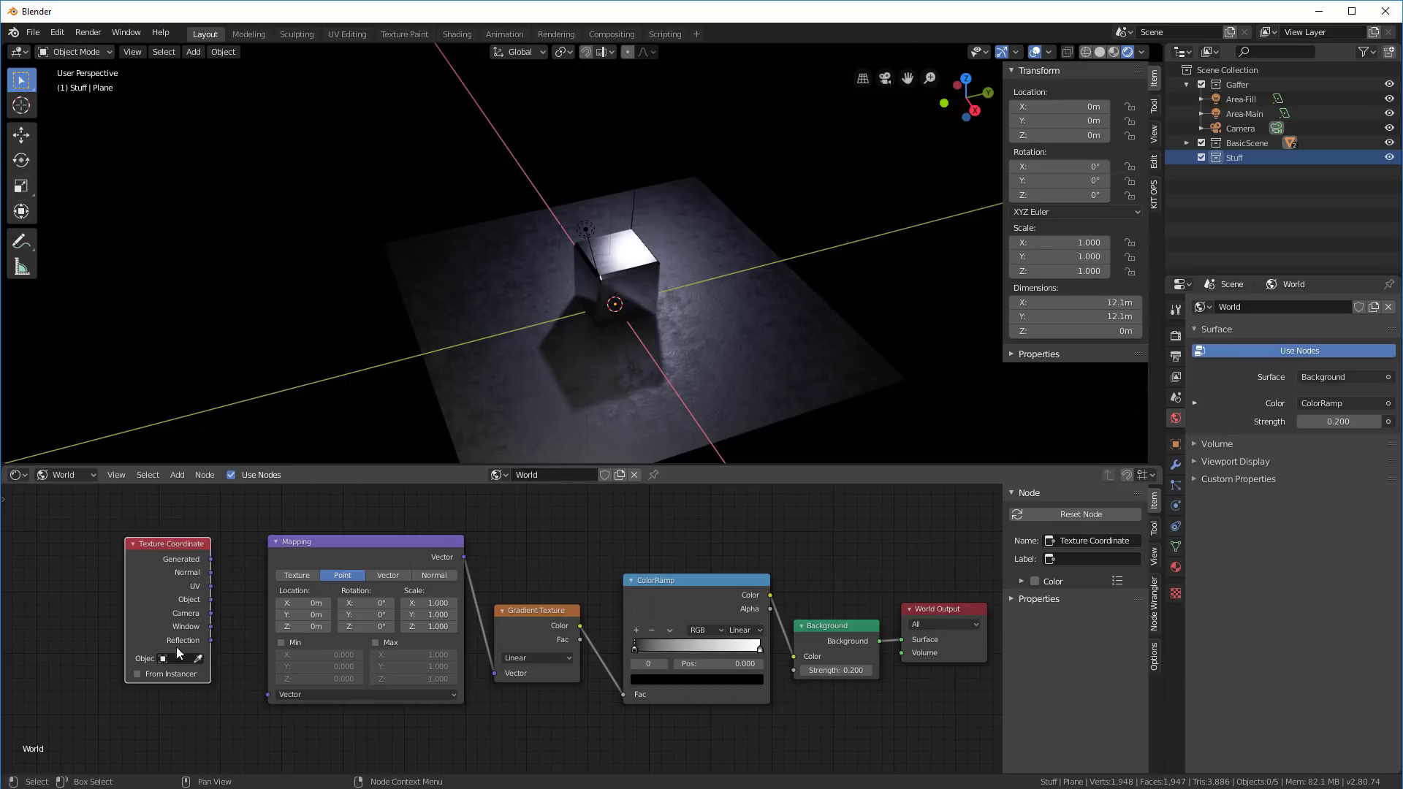
left_click_drag(210, 626, 235, 677)
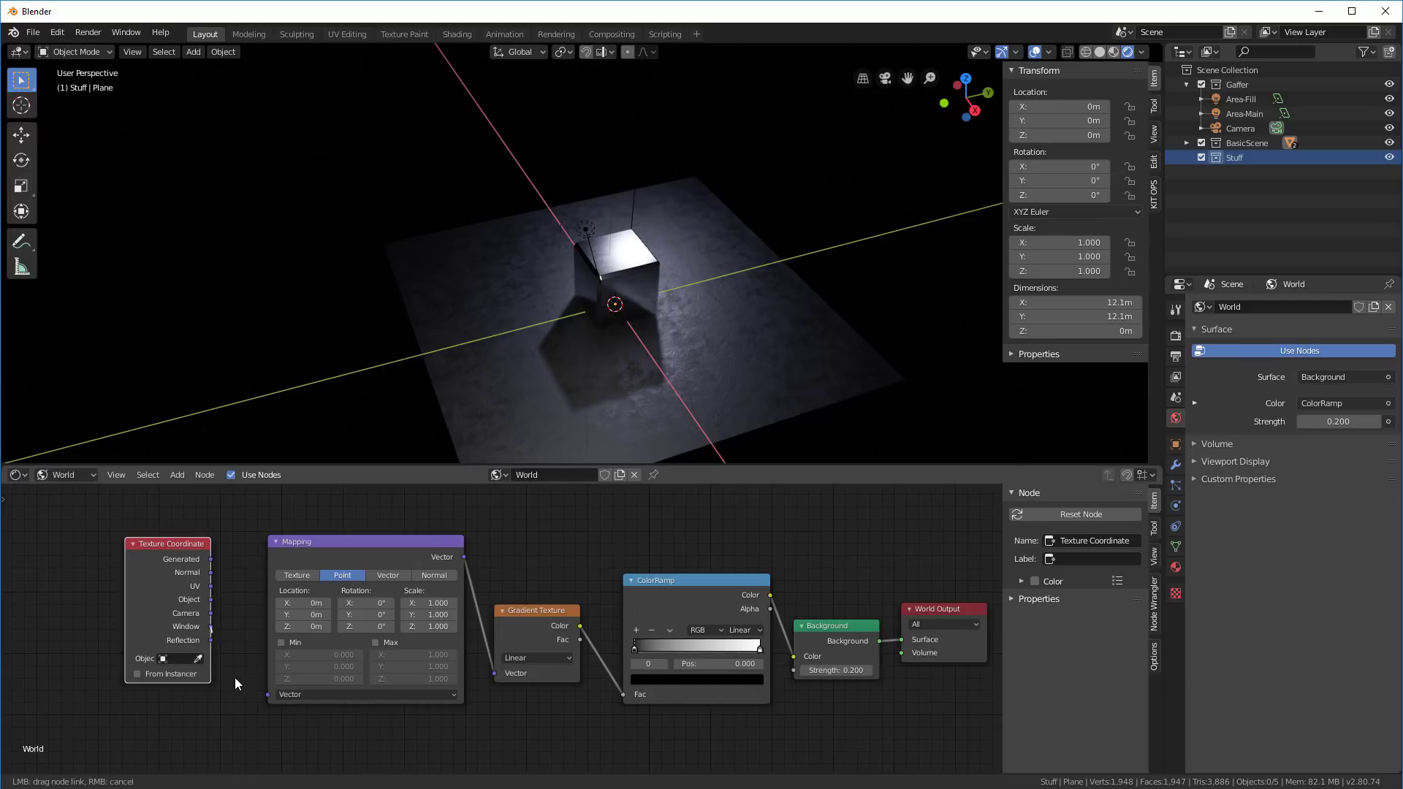
left_click_drag(266, 695, 267, 694)
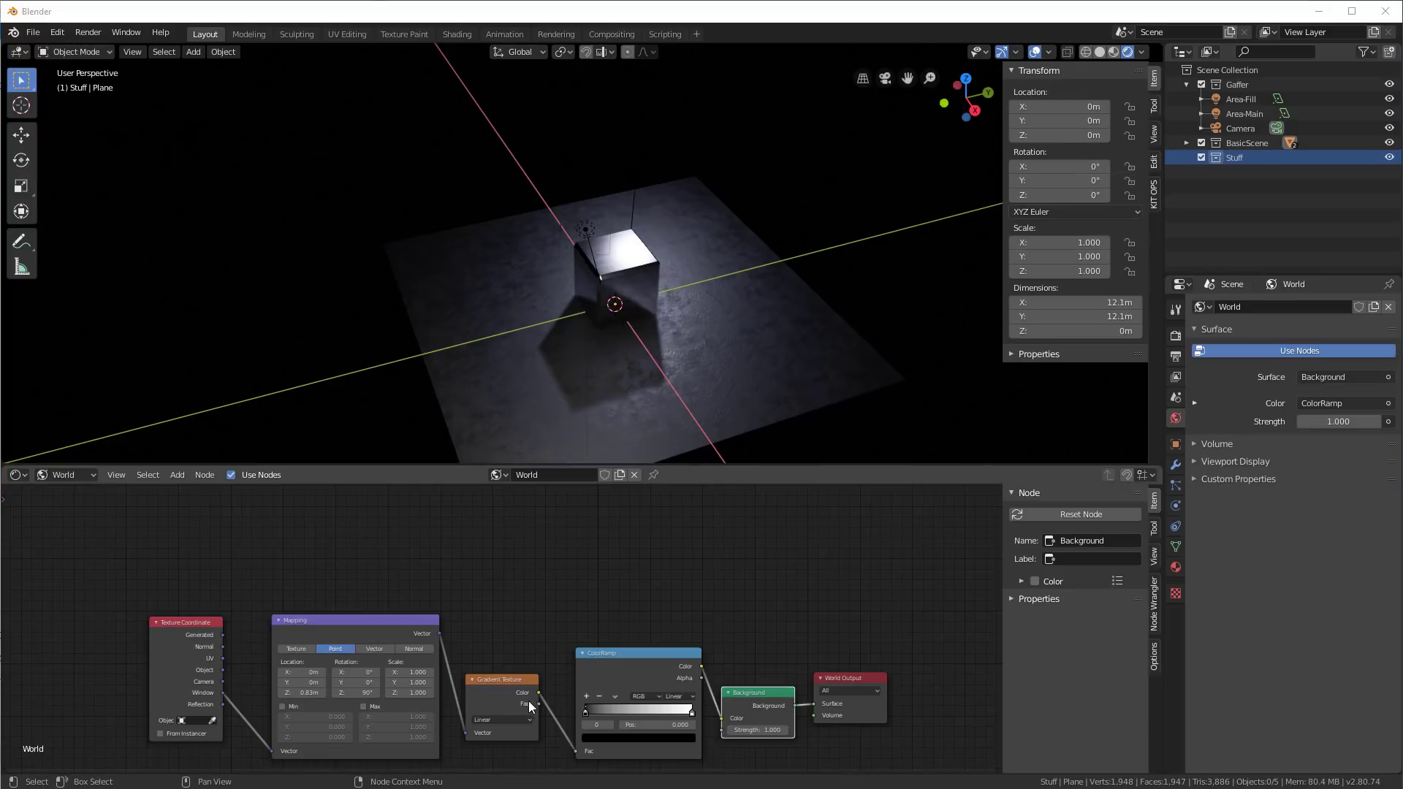
Set the Gradient Texture node's gradient type to Spherical.
left_click(500, 720)
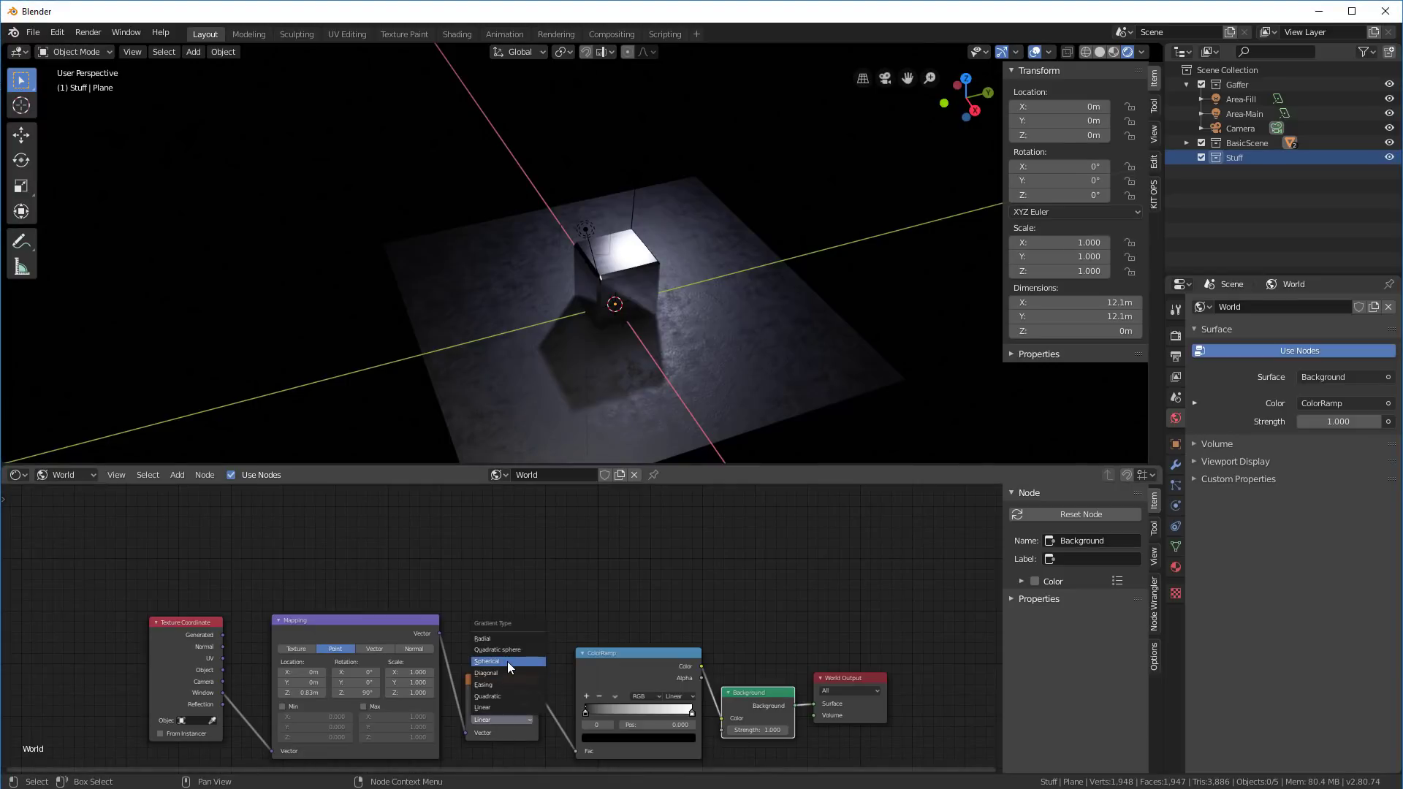
left_click(507, 661)
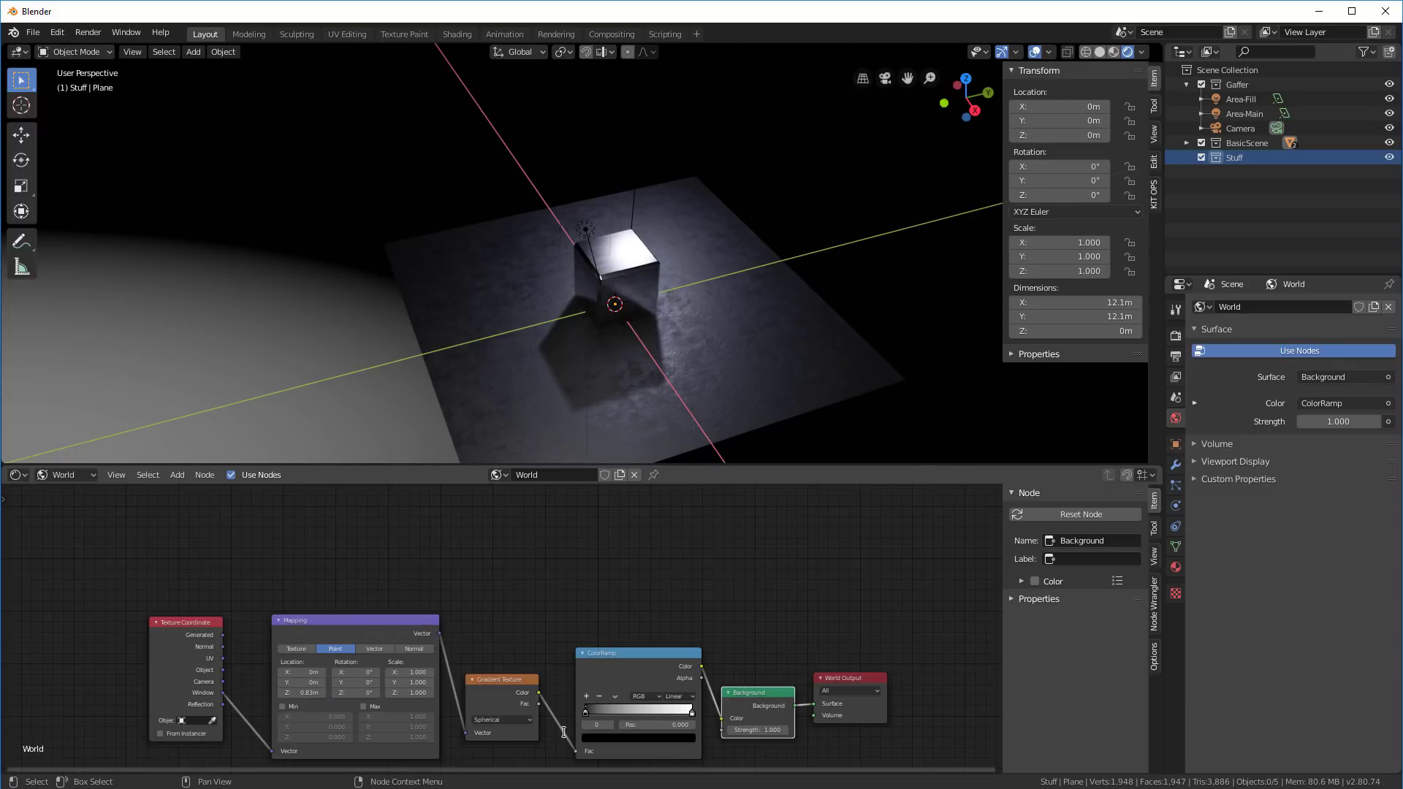
Set the Mapping node's Z location to 0 m.
left_click(307, 692)
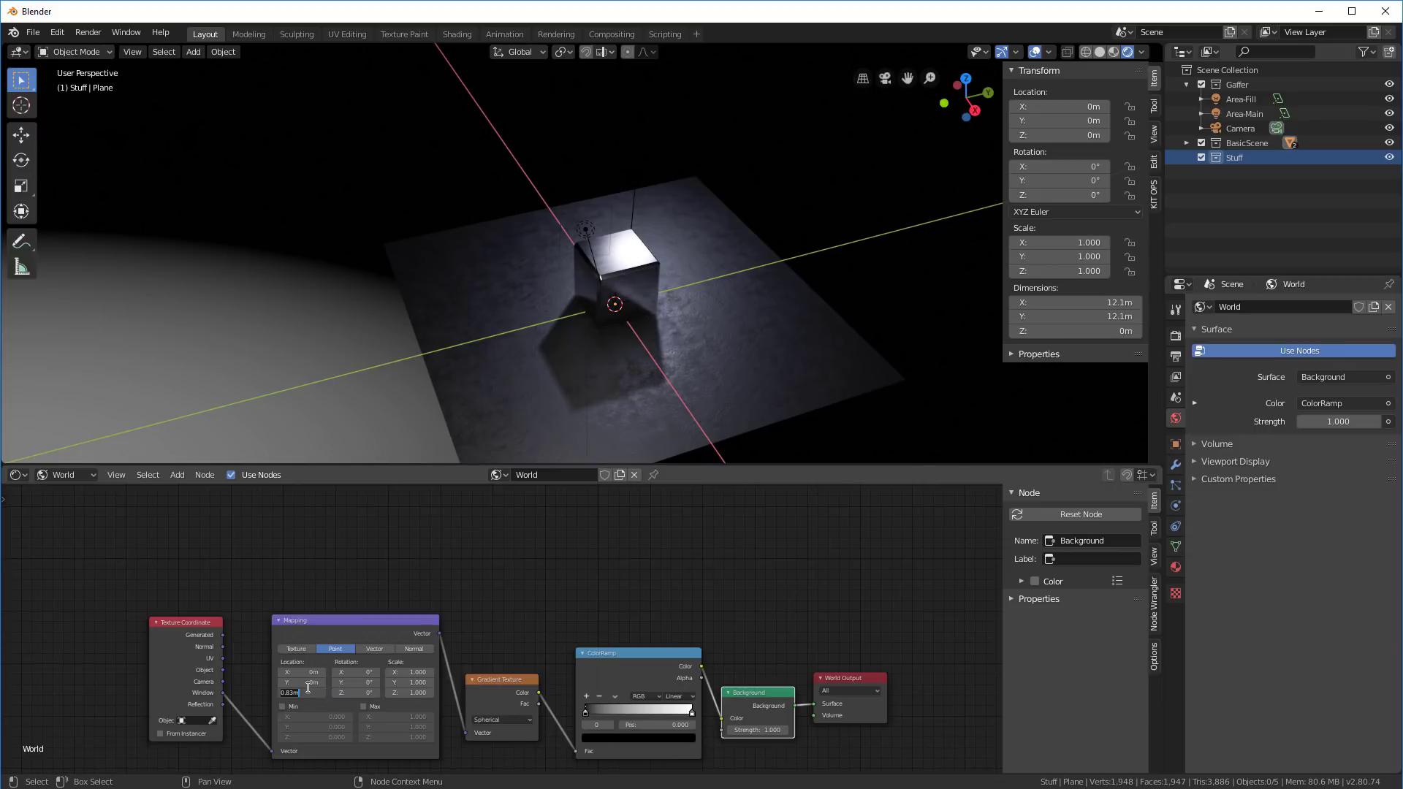
type("0")
key("Return")
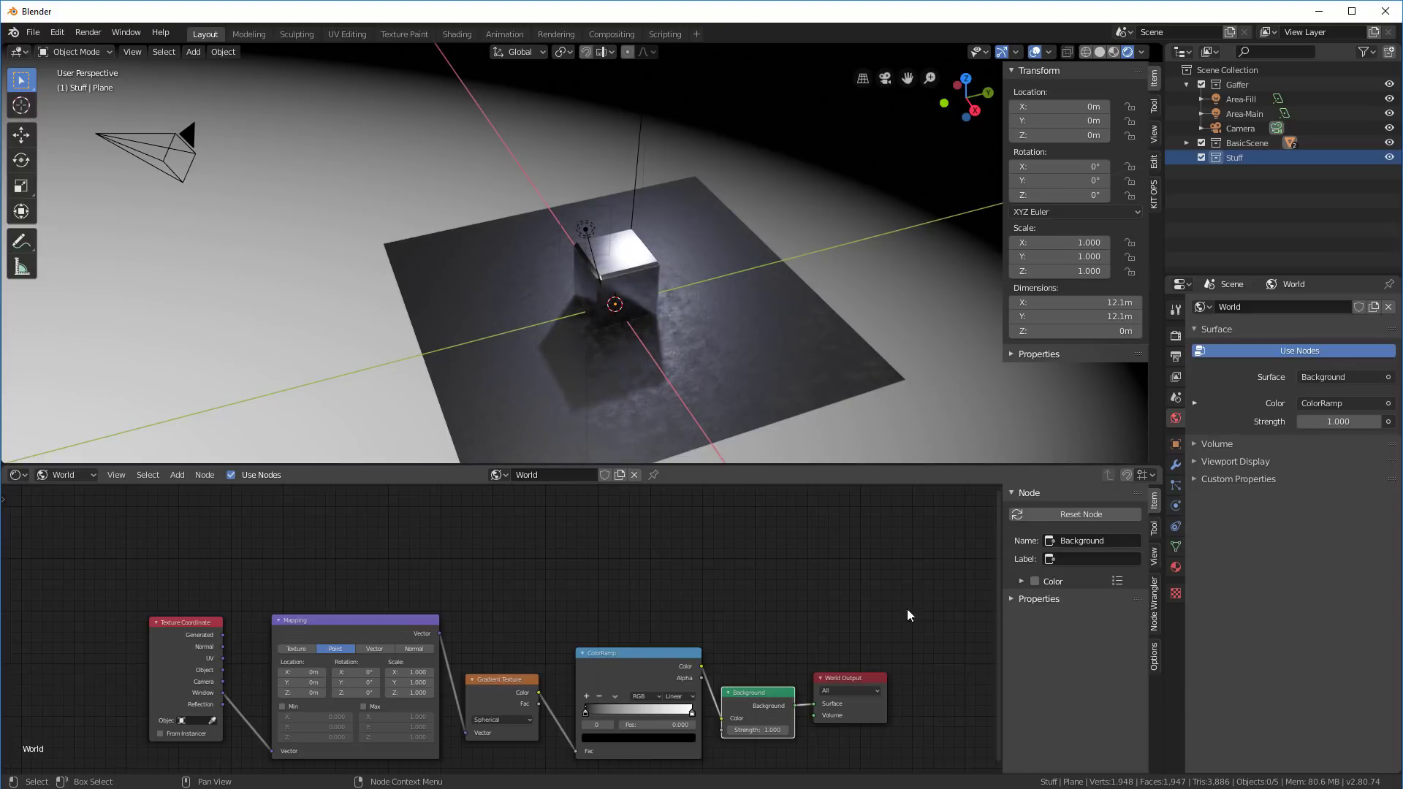
left_click(296, 692)
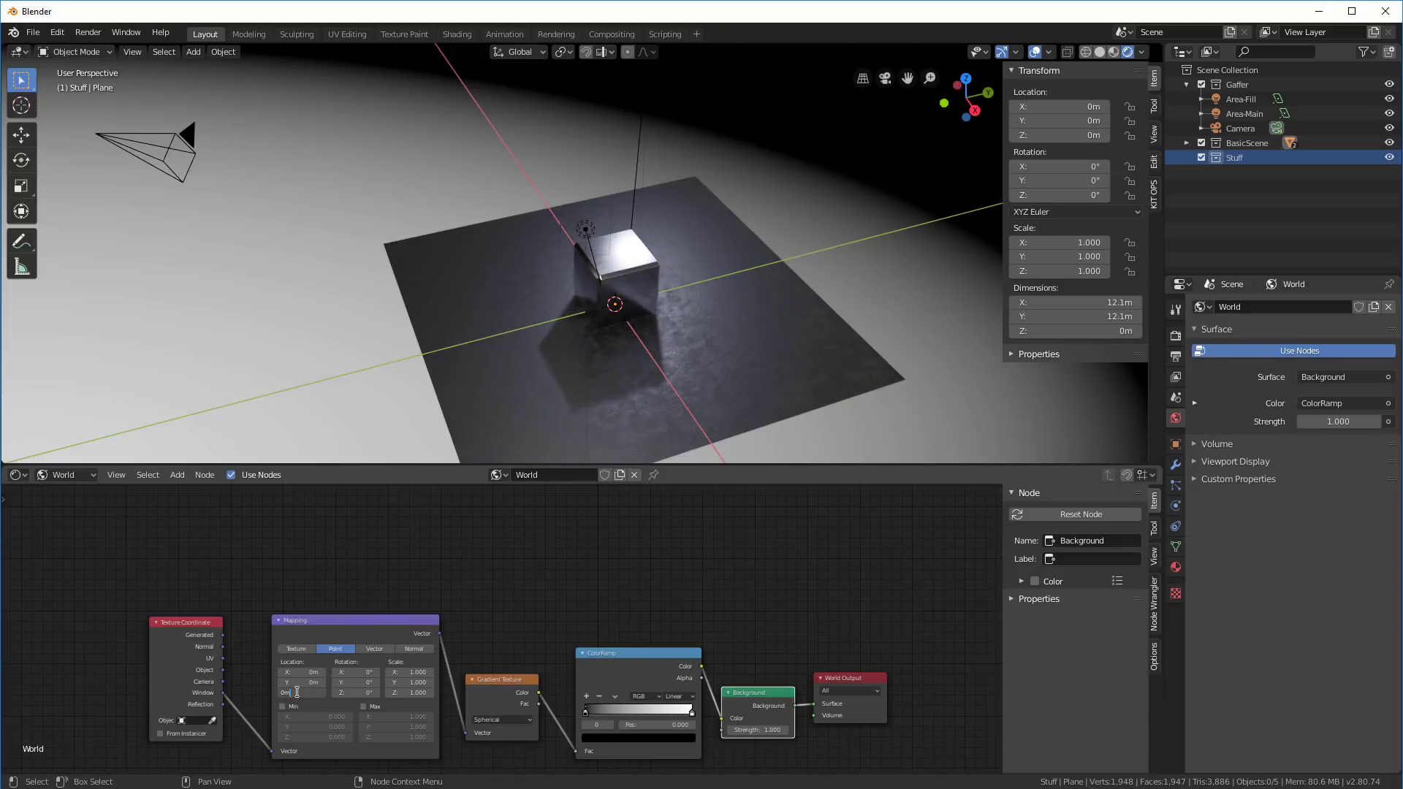
key("Return")
Set the Mapping node's Z location to about 0.74 m and its scale to X near zero, Y 1.470 and Z 8.480.
mouse_move(305, 694)
left_mouse_down()
mouse_move(270, 694)
mouse_move(321, 694)
left_mouse_up()
middle_click_drag(628, 270, 656, 262)
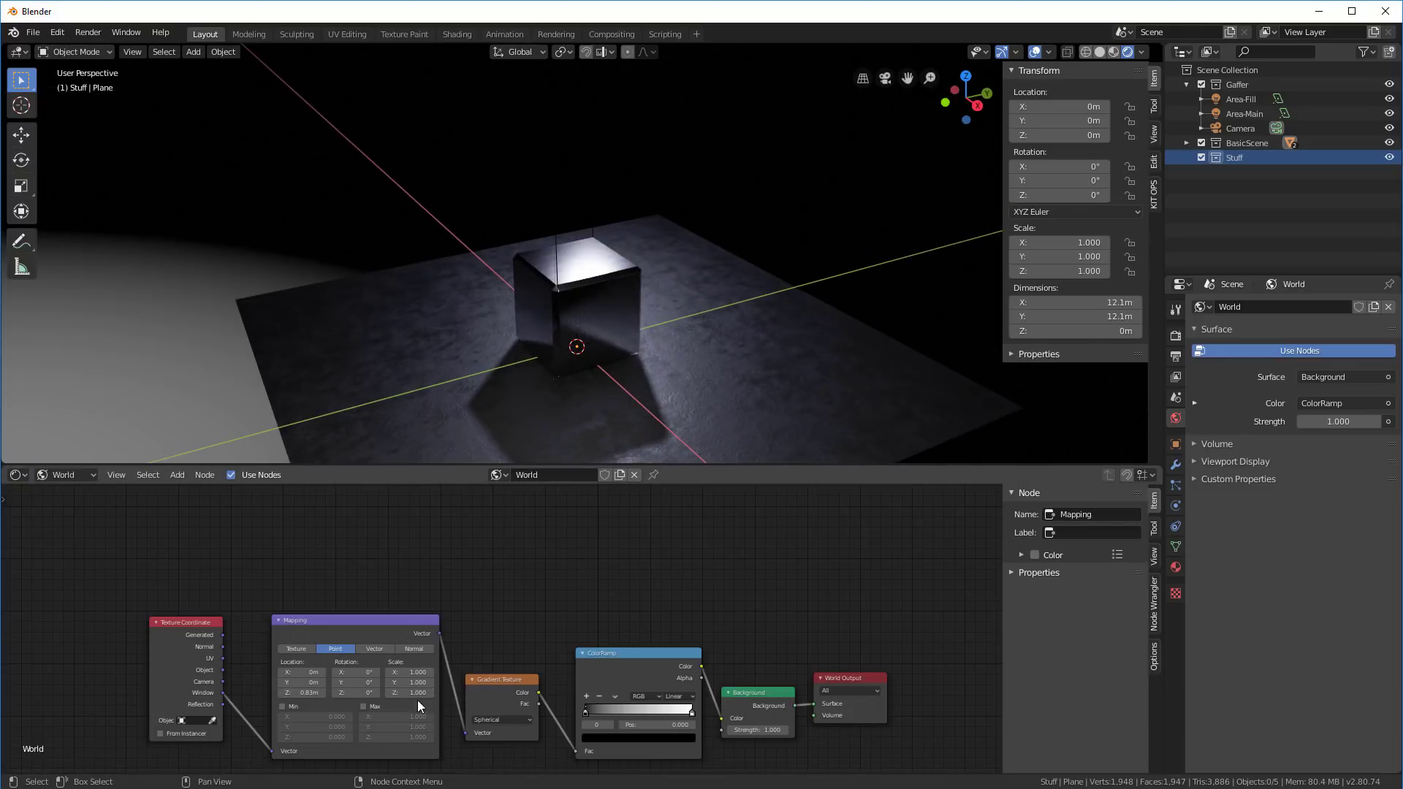
mouse_move(300, 694)
left_mouse_down()
mouse_move(279, 694)
mouse_move(295, 694)
left_mouse_up()
mouse_move(403, 671)
left_mouse_down()
mouse_move(420, 672)
mouse_move(384, 672)
left_mouse_up()
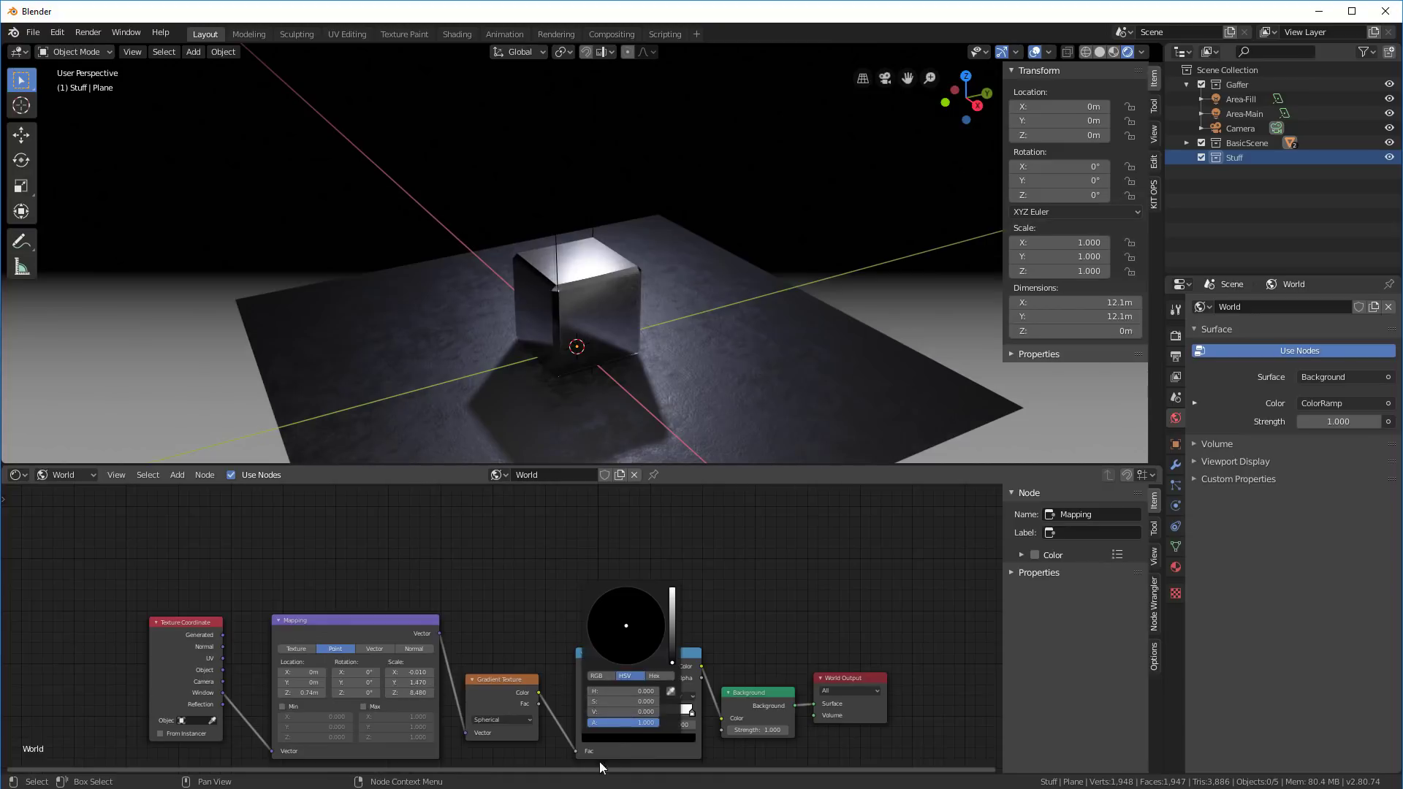
Add a stop to the ColorRamp at position 0.300 and darken its color to a dark grey.
left_click(602, 742)
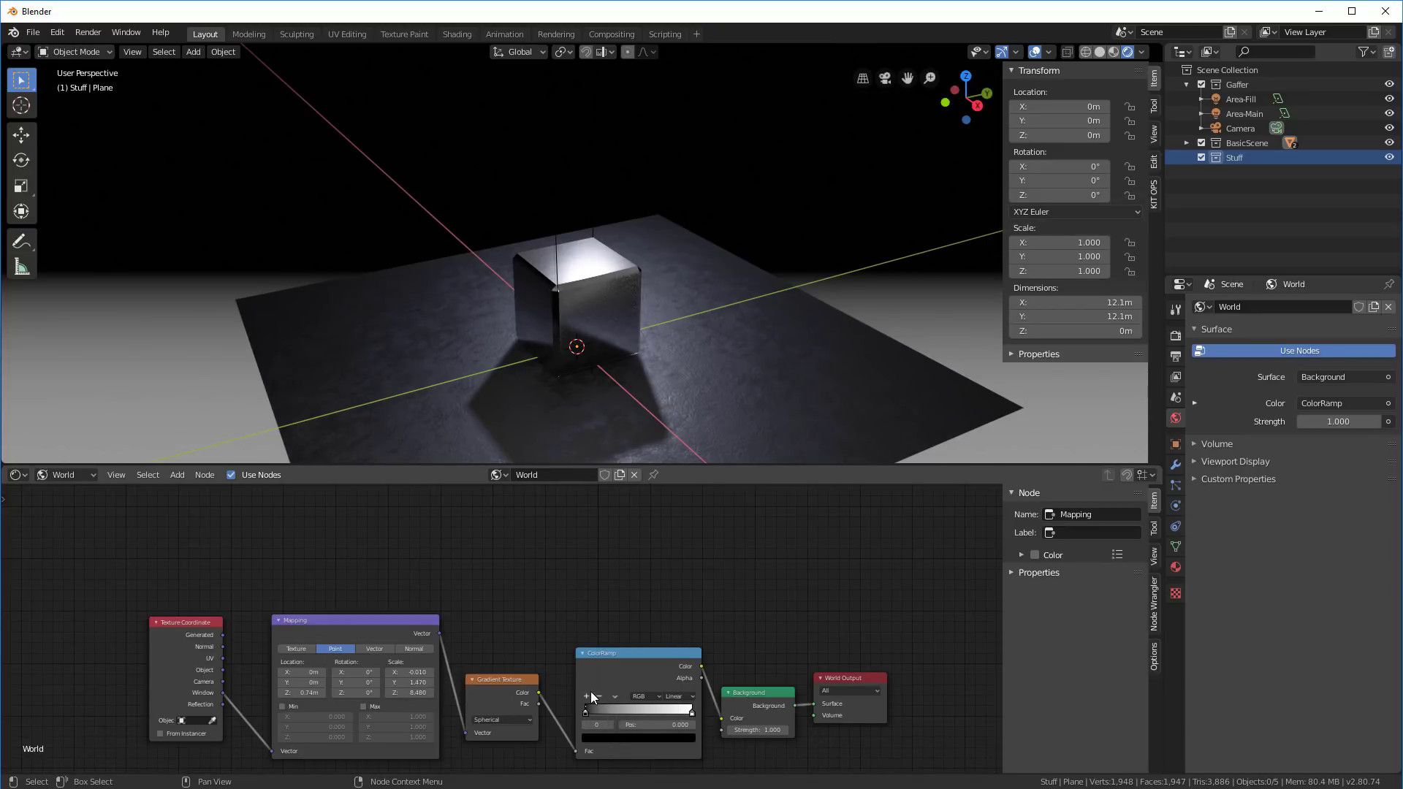
left_click(584, 696)
key("g")
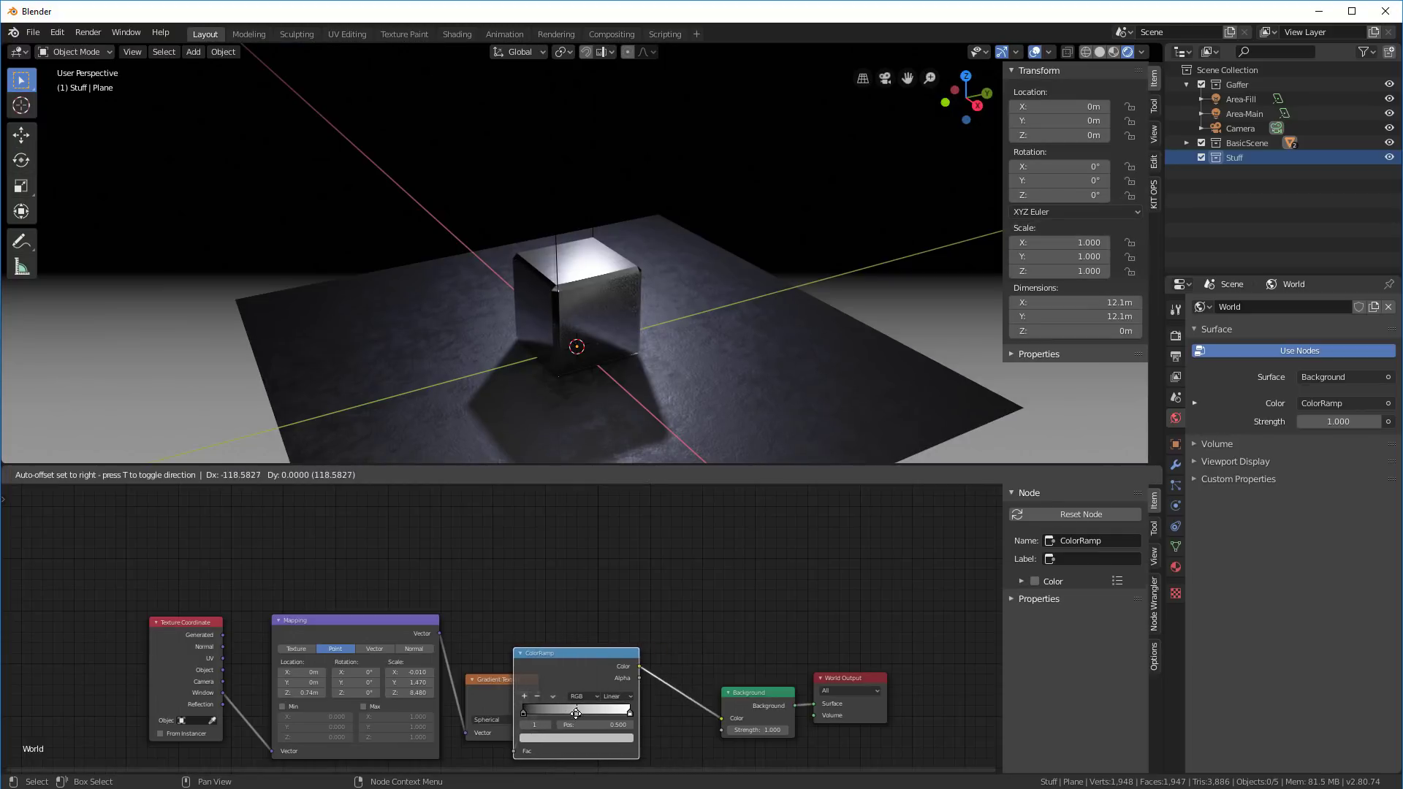
left_click(616, 706)
mouse_move(617, 706)
left_mouse_down()
mouse_move(577, 705)
mouse_move(593, 708)
left_mouse_up()
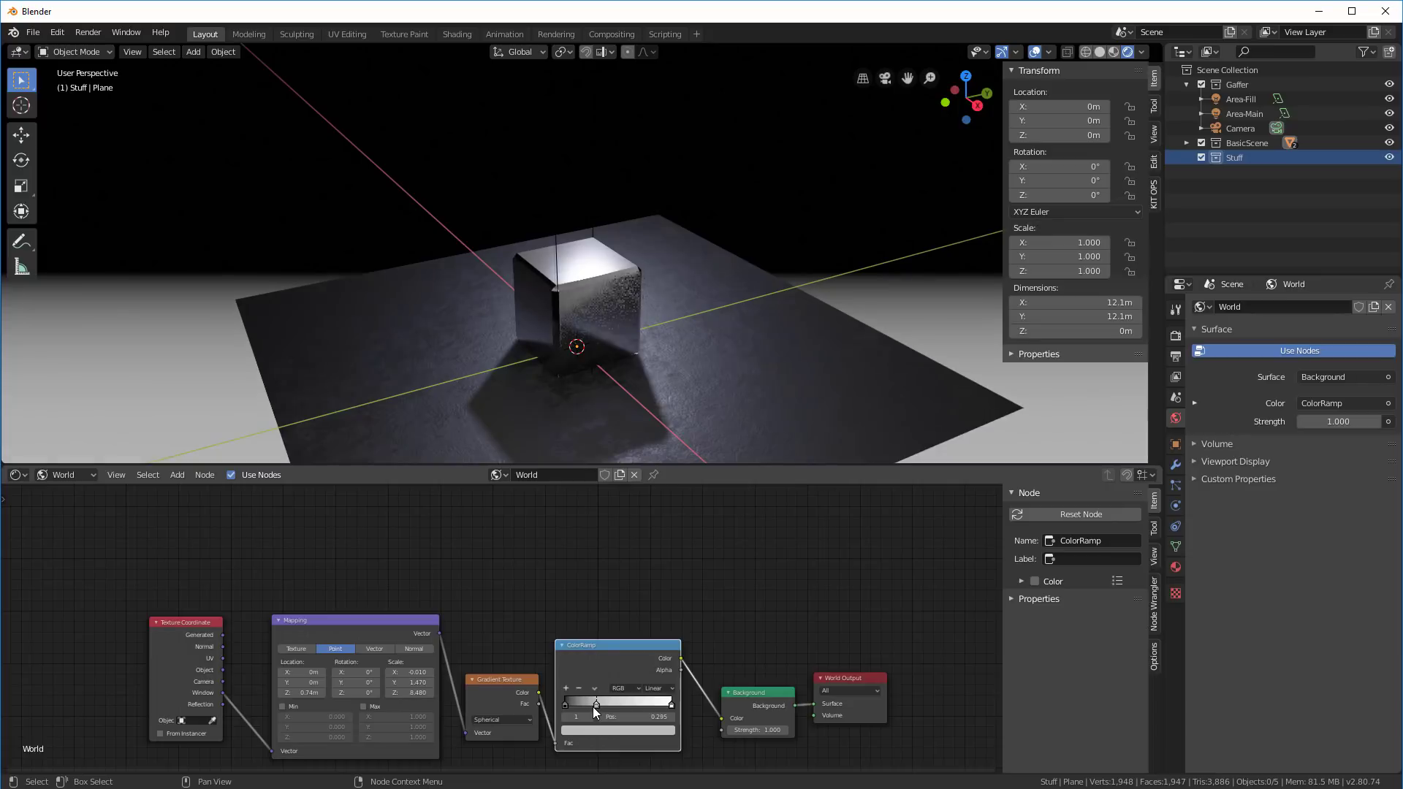
left_click(592, 731)
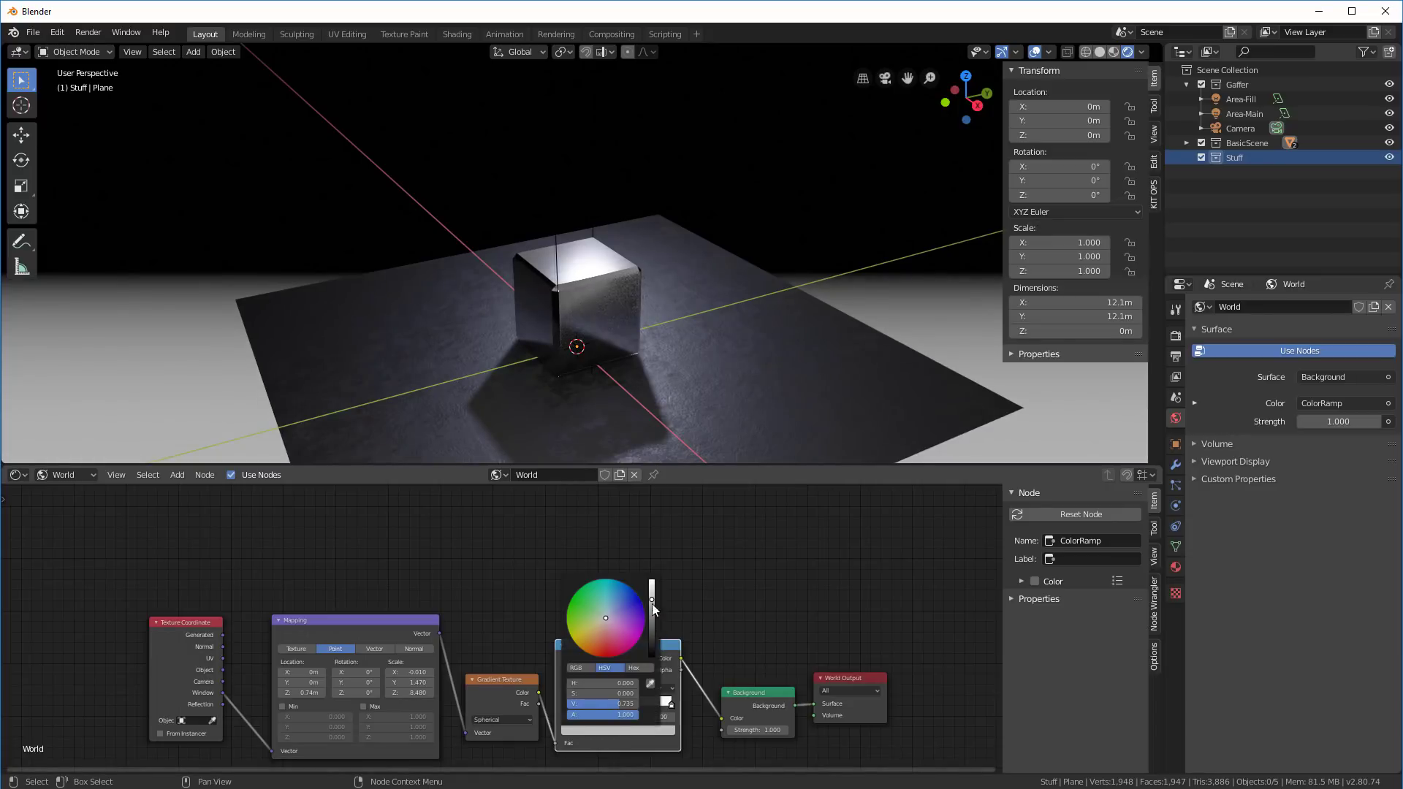
left_click_drag(651, 603, 651, 637)
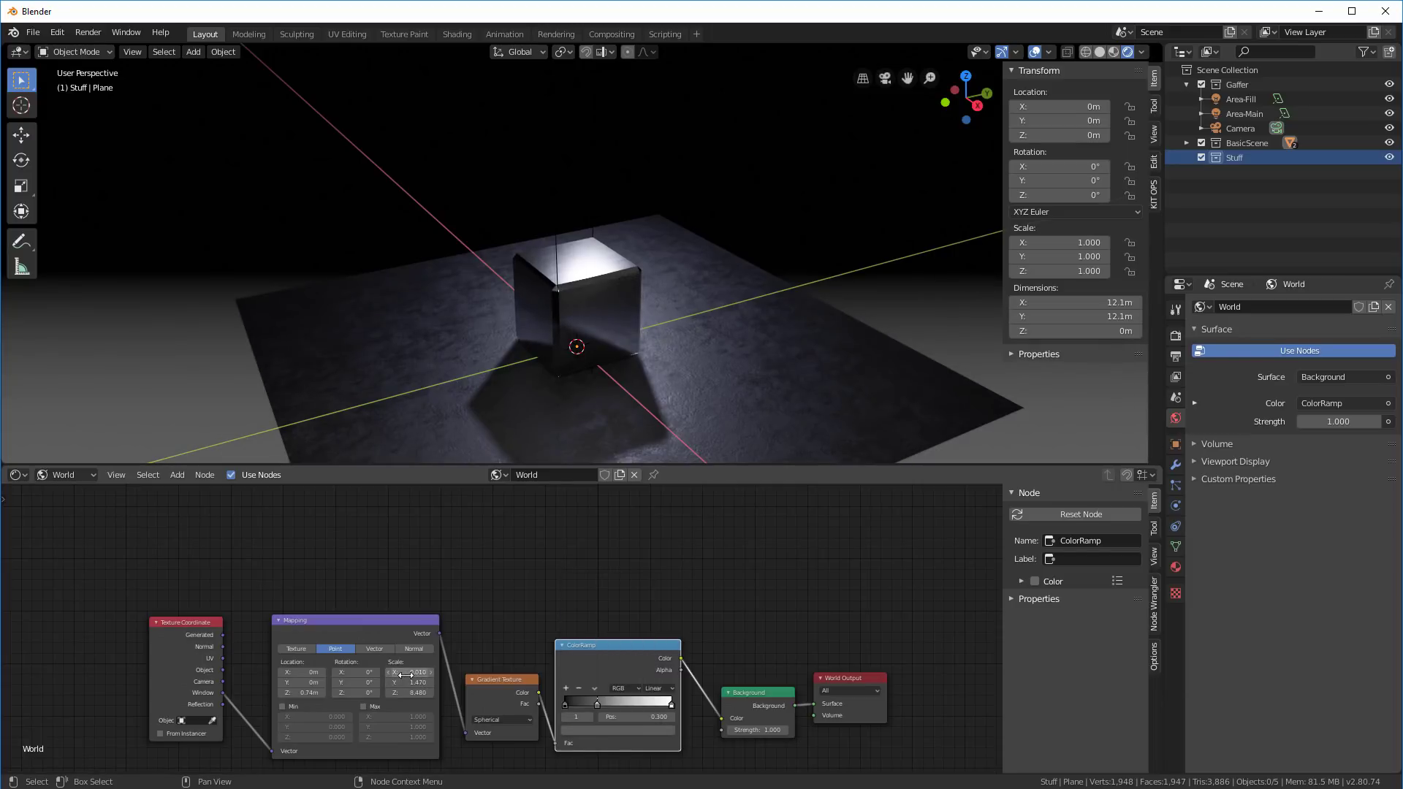
Reduce the Mapping node's Y scale to 0.770.
left_click_drag(407, 683, 359, 683)
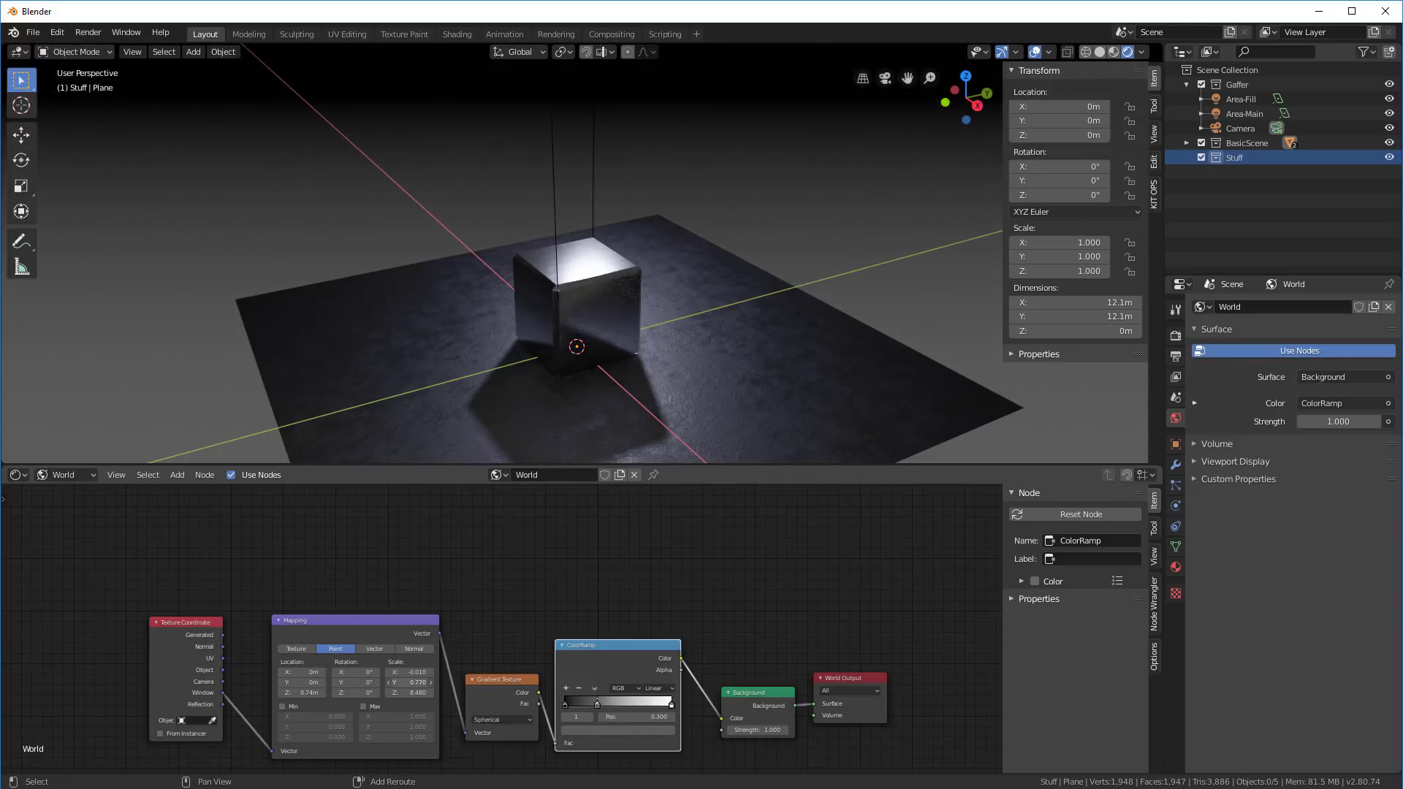
Add a light grey ColorRamp stop at about 0.455 and move the dark grey stop to about 0.132.
mouse_move(668, 704)
left_mouse_down()
mouse_move(572, 709)
mouse_move(678, 711)
left_mouse_up()
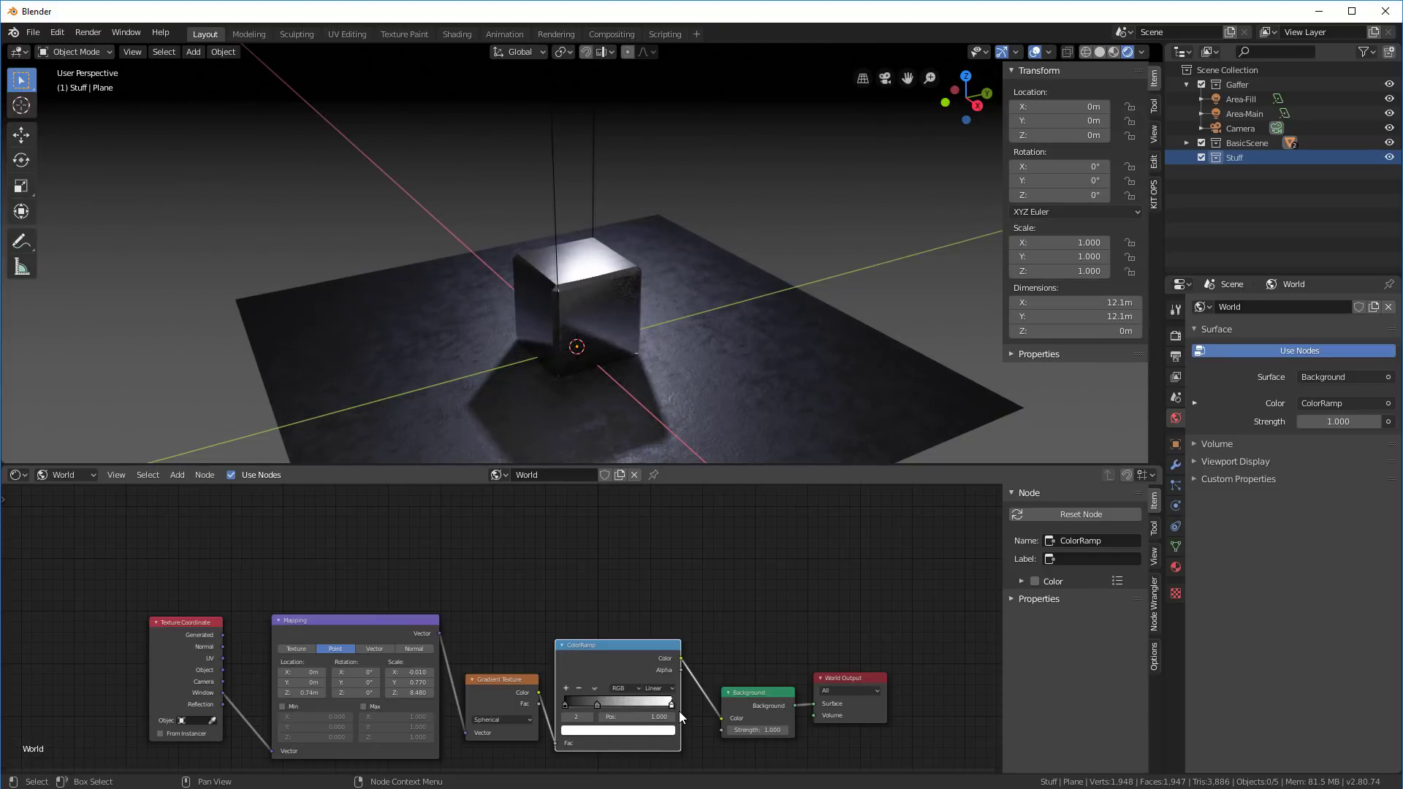
left_click(564, 688)
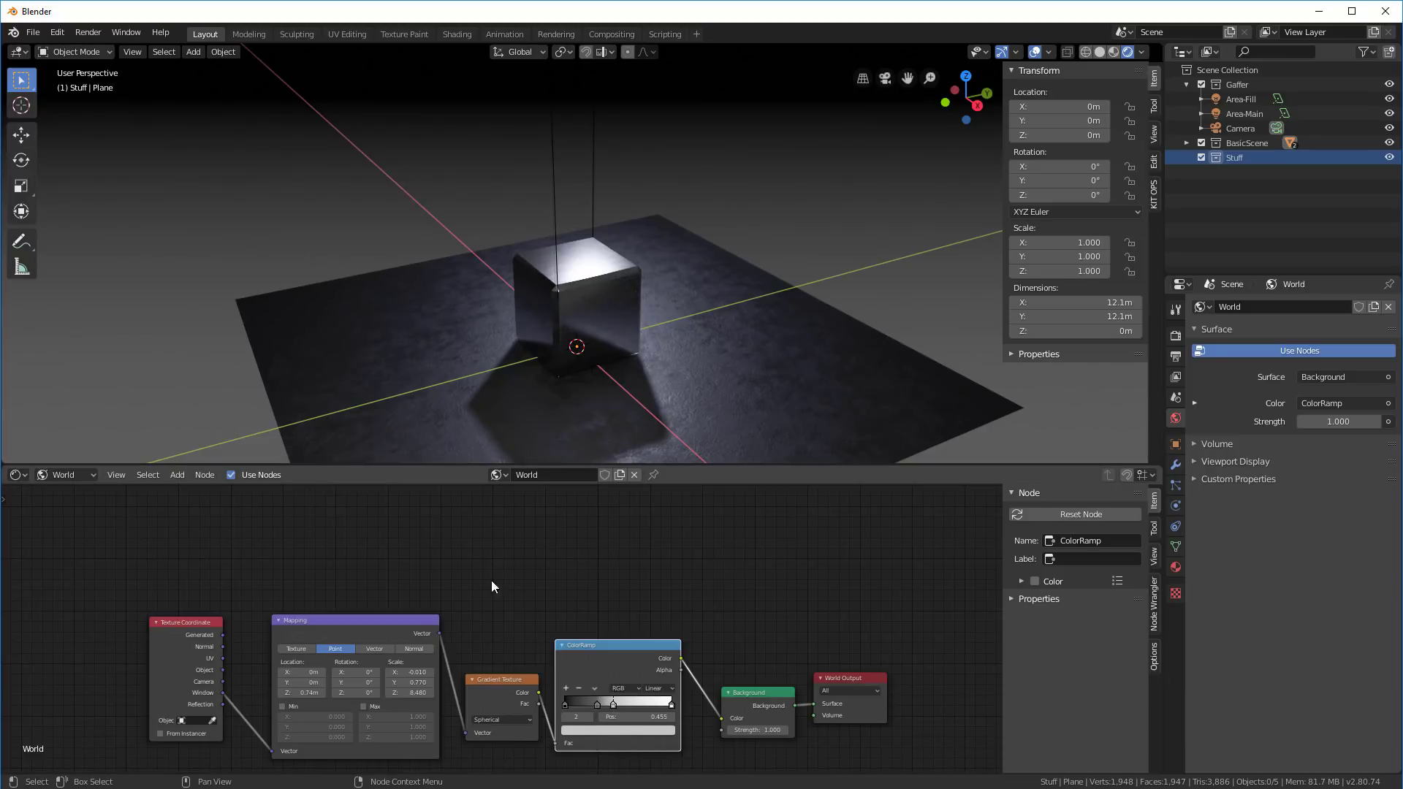
left_click_drag(596, 707, 576, 708)
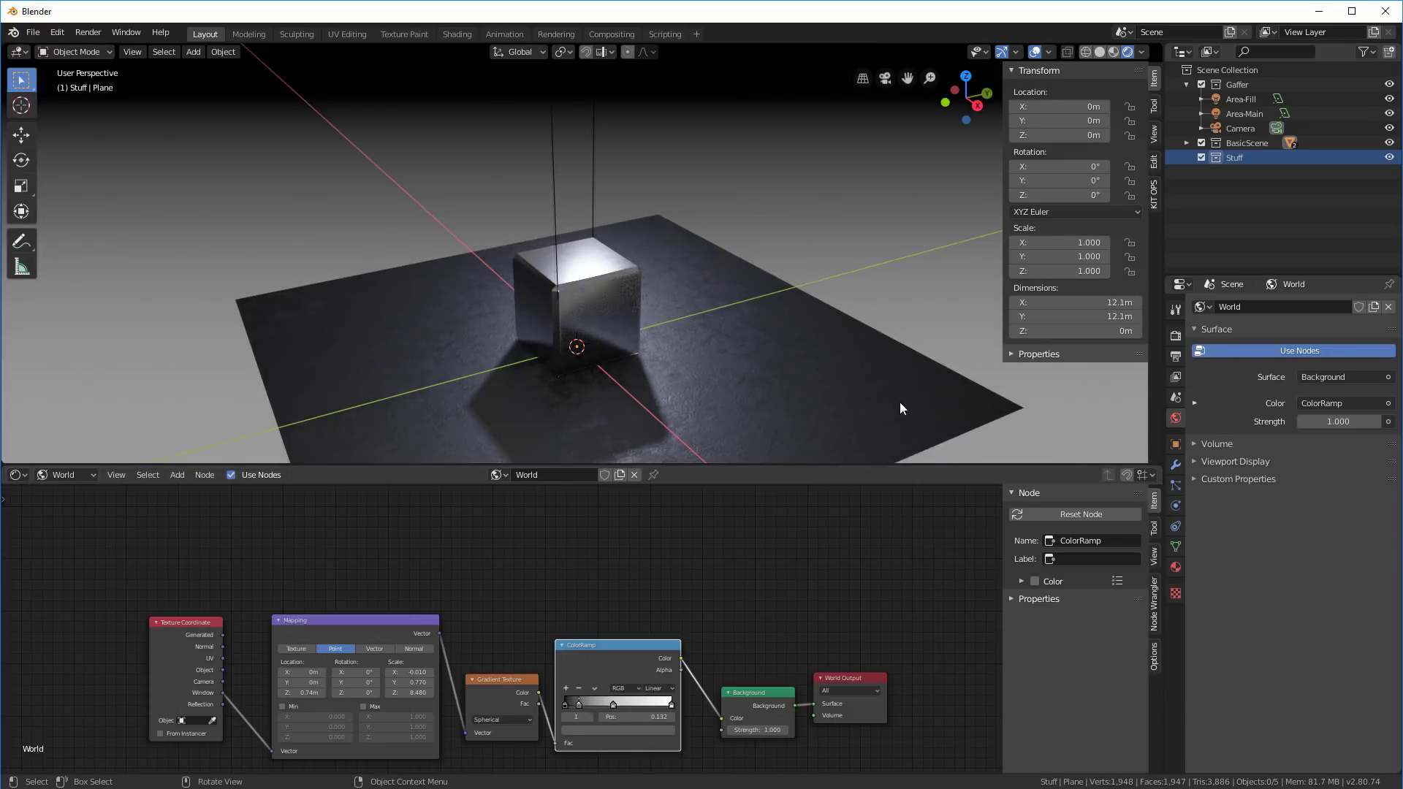
left_click(565, 713)
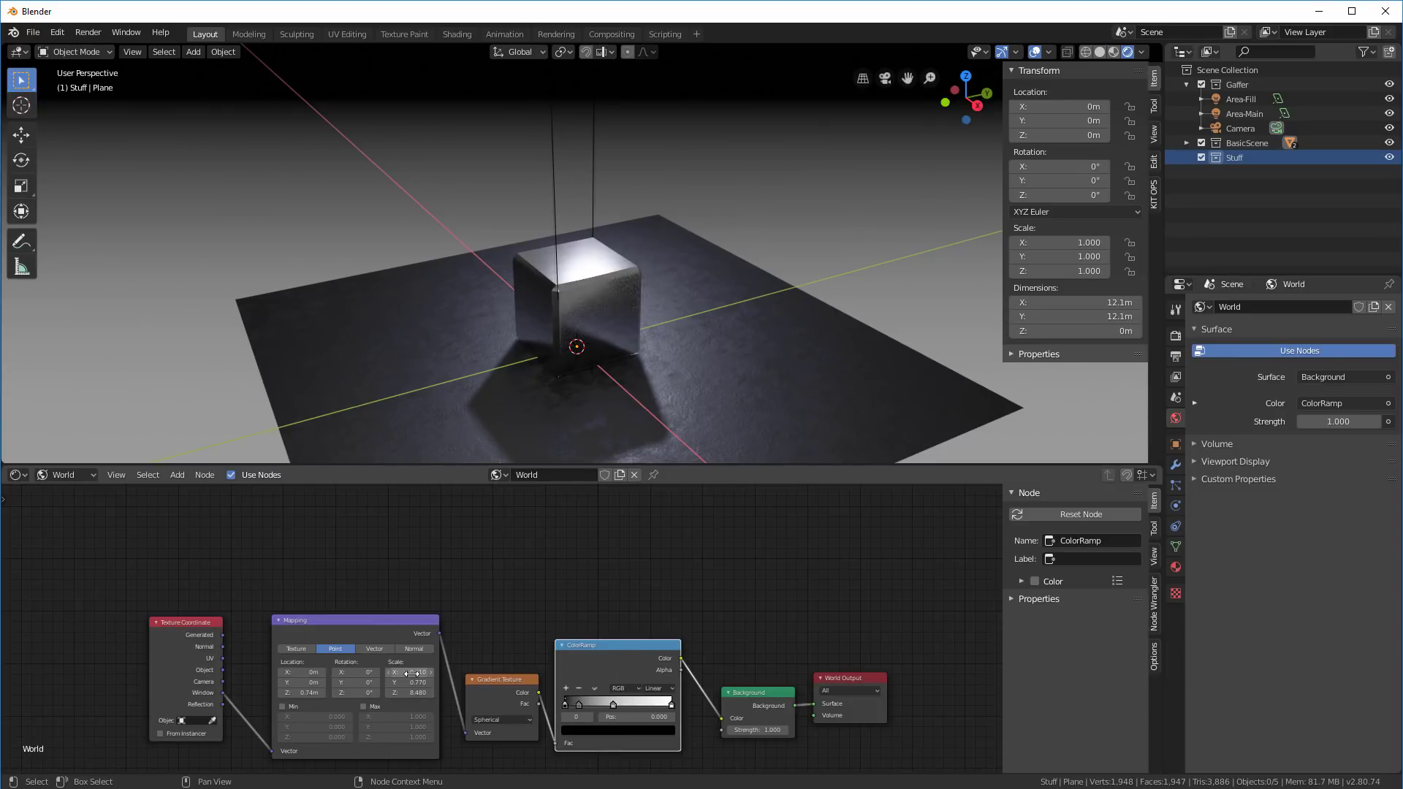
Adjust the Mapping node's scale to X -0.110 and Y 0.660, and check the background from several view angles.
mouse_move(409, 672)
left_mouse_down()
mouse_move(431, 672)
mouse_move(388, 682)
left_mouse_up()
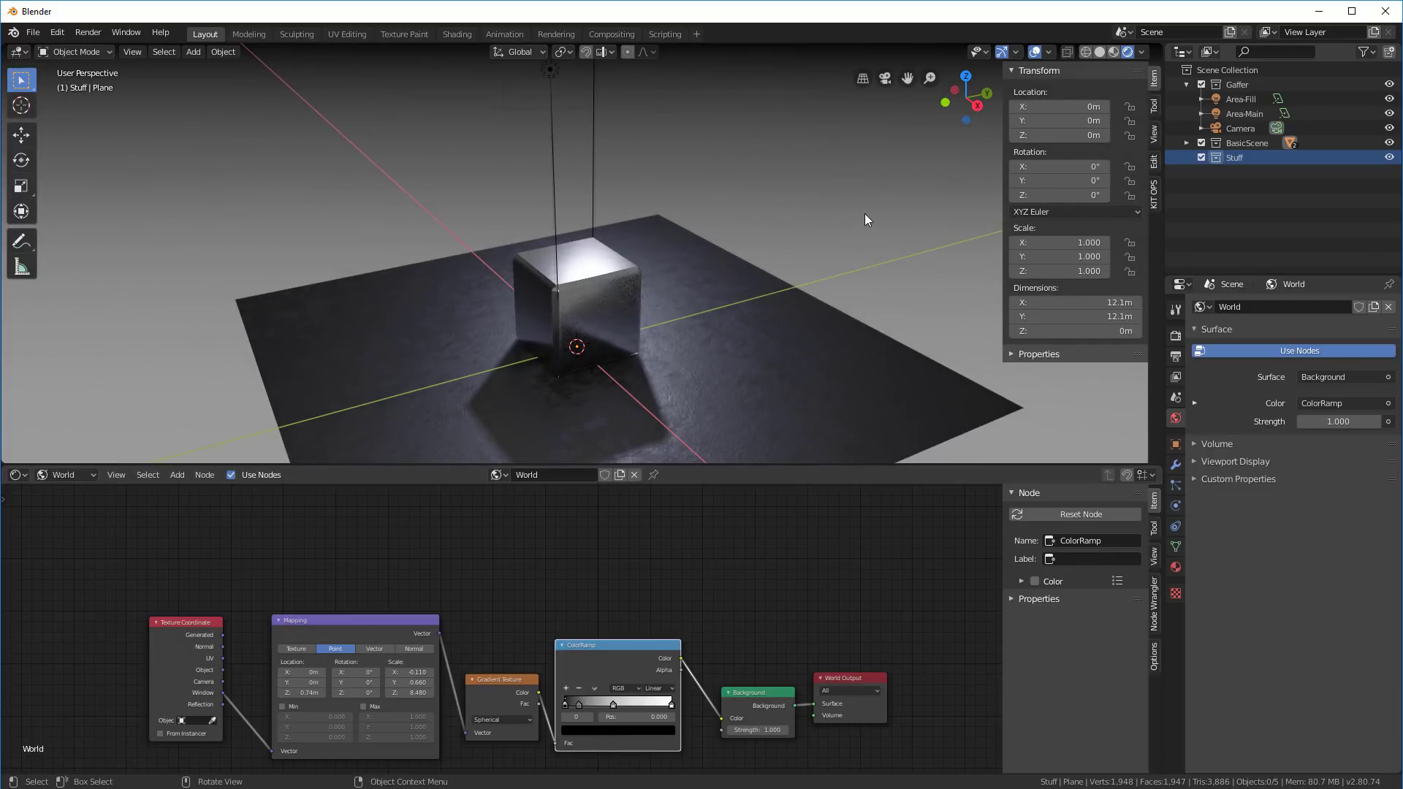
mouse_move(865, 213)
middle_mouse_down()
mouse_move(428, 172)
mouse_move(590, 256)
mouse_move(848, 195)
middle_mouse_up()
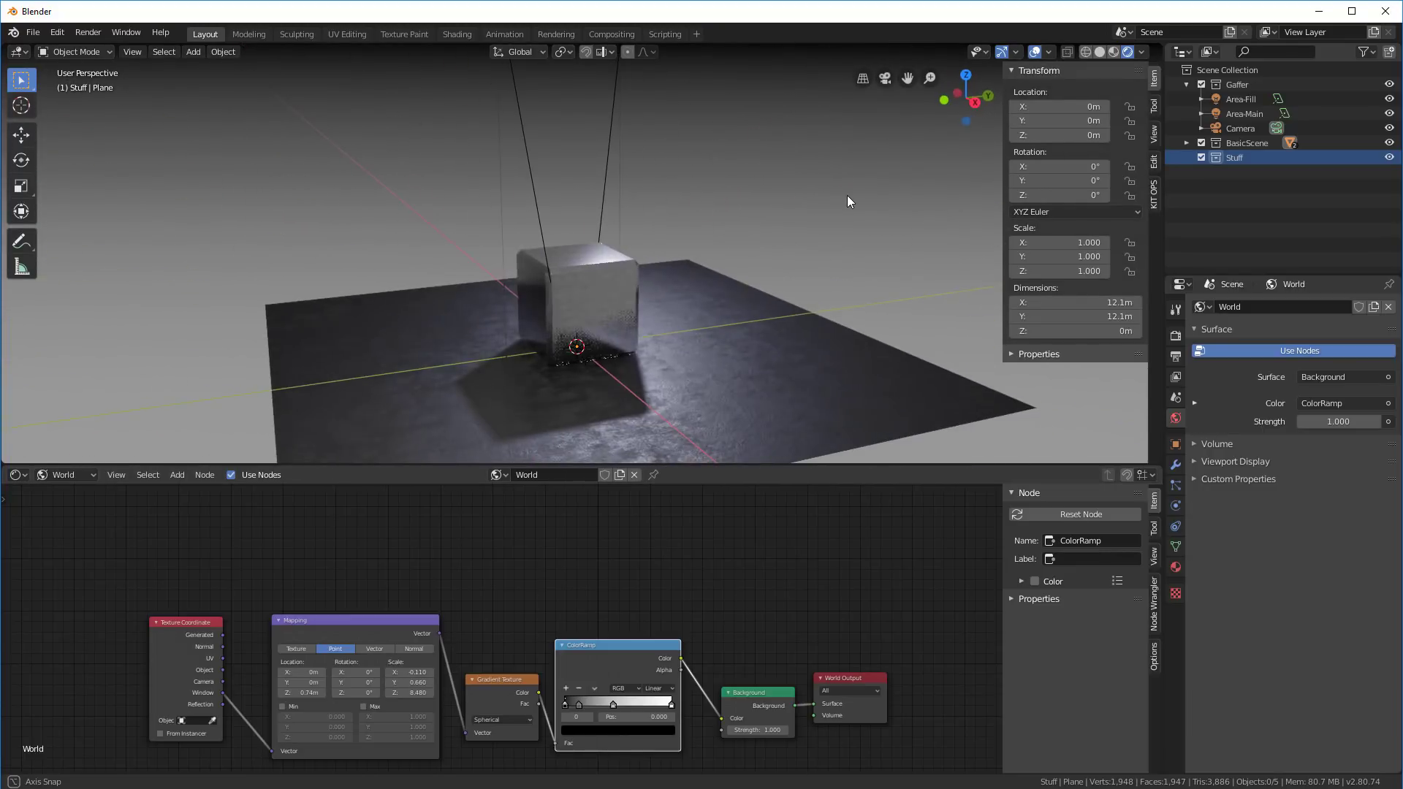
middle_click_drag(629, 247, 497, 365)
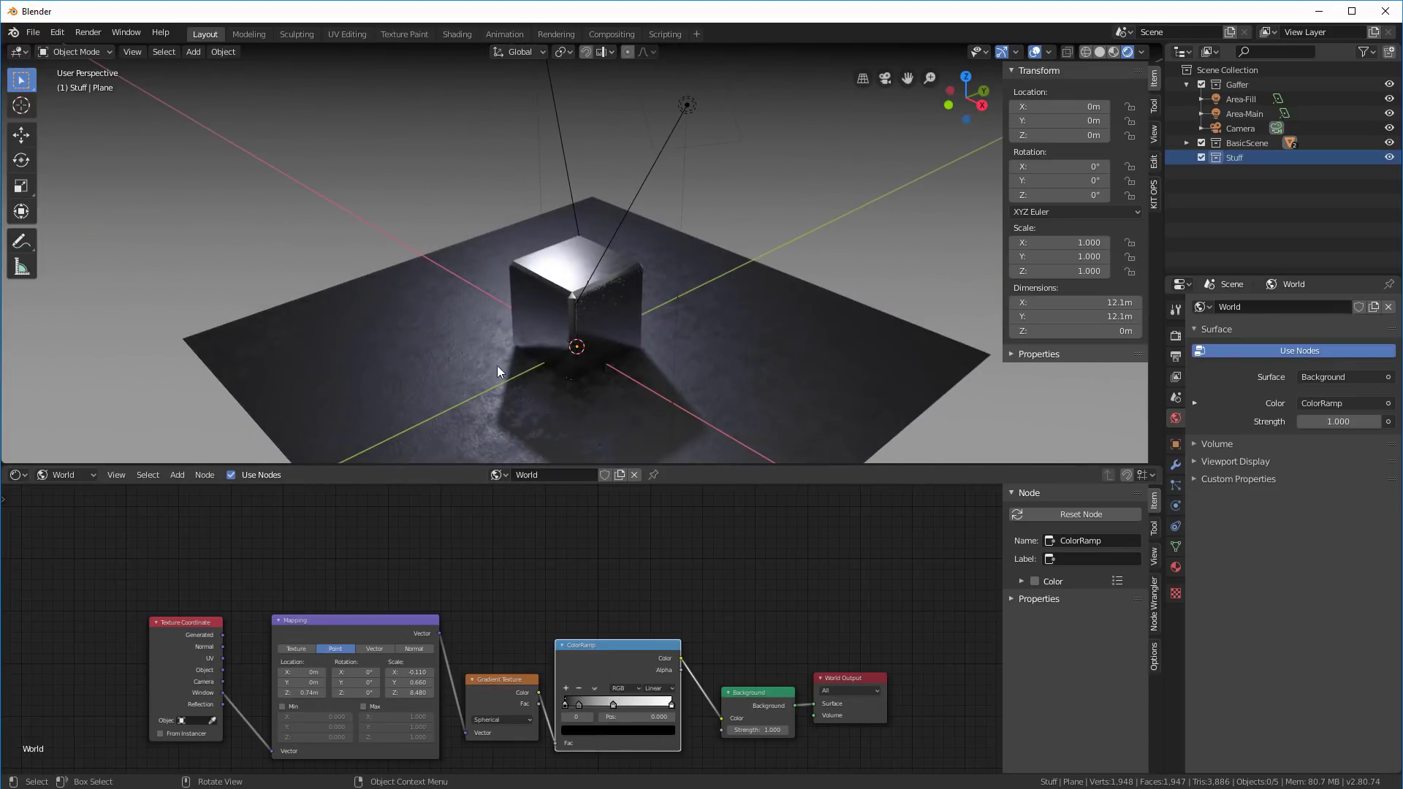
Duplicate the Background node above the ColorRamp and shift the texture nodes away from the original Background to free space before it.
left_click(762, 694)
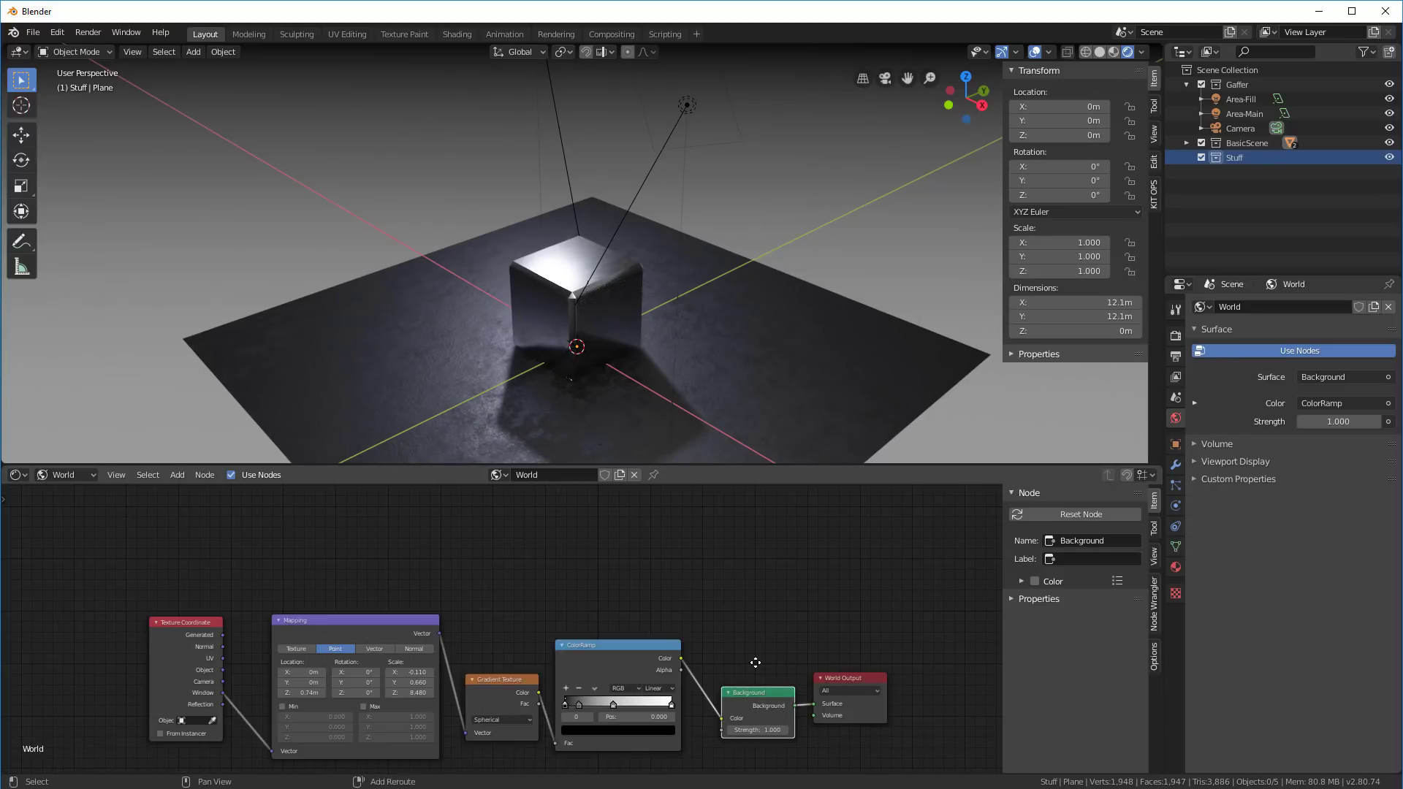
key("shift+d")
left_click(704, 523)
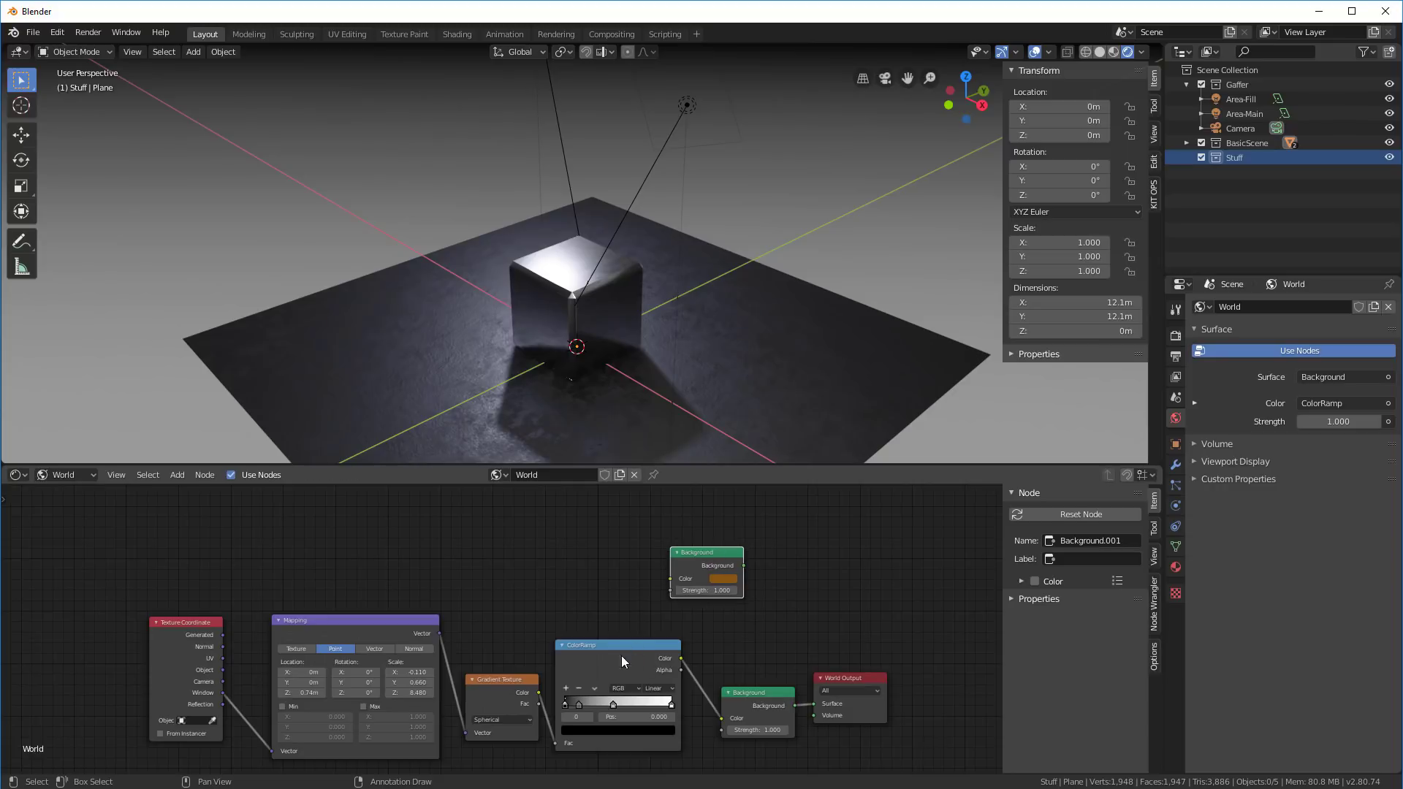
mouse_move(64, 576)
left_mouse_down()
mouse_move(153, 650)
mouse_move(594, 713)
left_mouse_up()
mouse_move(619, 649)
left_mouse_down()
mouse_move(540, 665)
mouse_move(462, 659)
left_mouse_up()
Change the duplicated Background node's color to a bright, saturated orange.
scroll(562, 579, "up", 2)
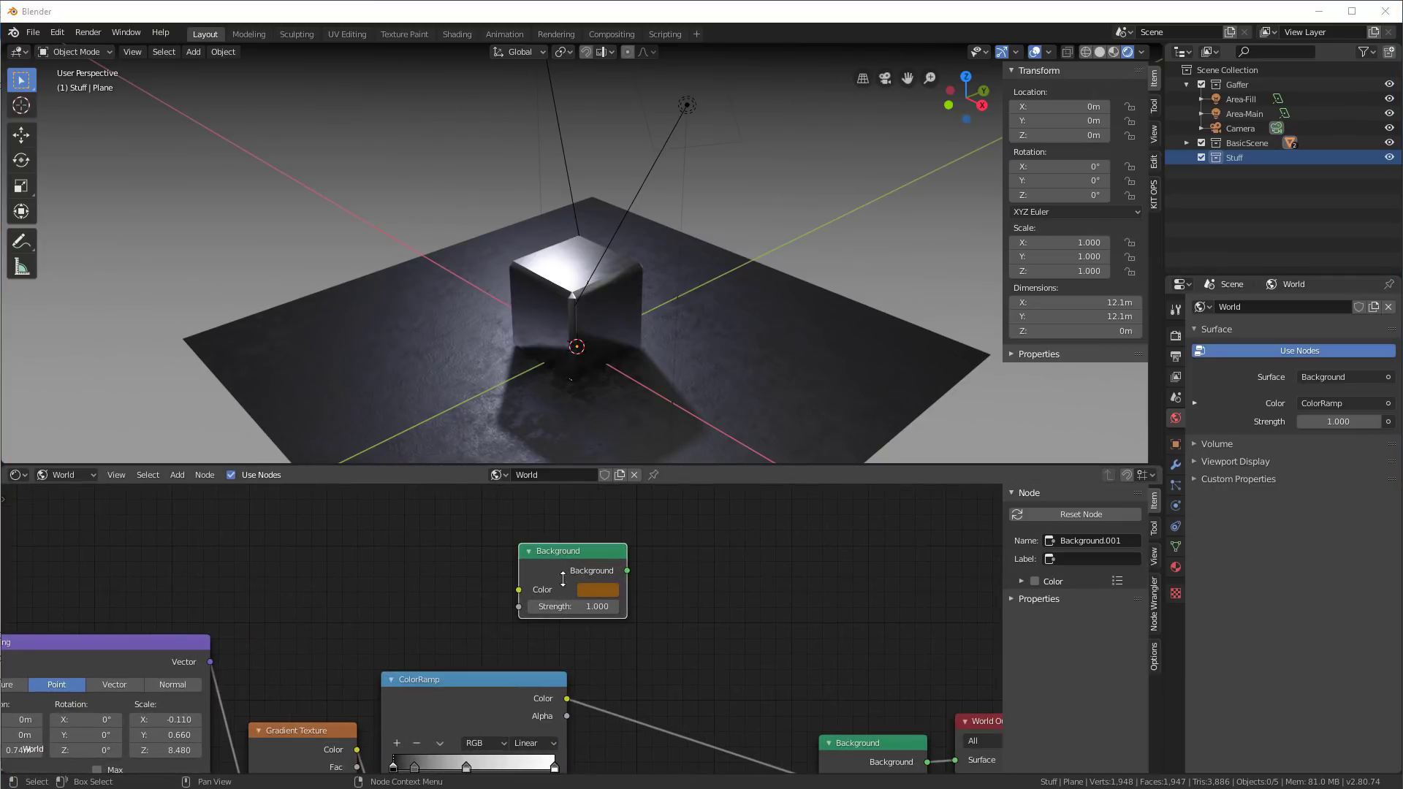
left_click(605, 591)
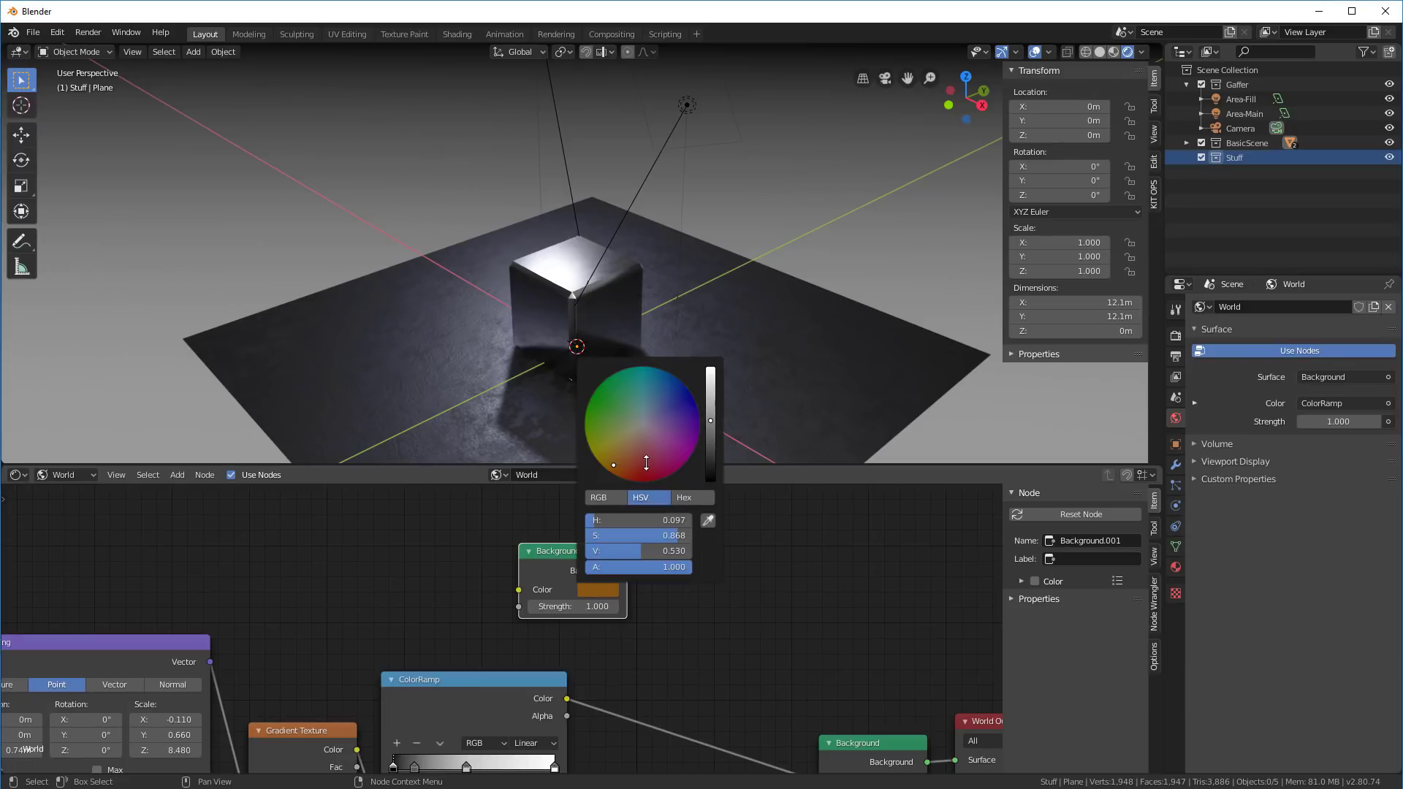
left_click_drag(645, 463, 620, 477)
left_click_drag(720, 439, 710, 371)
scroll(679, 593, "down", 2)
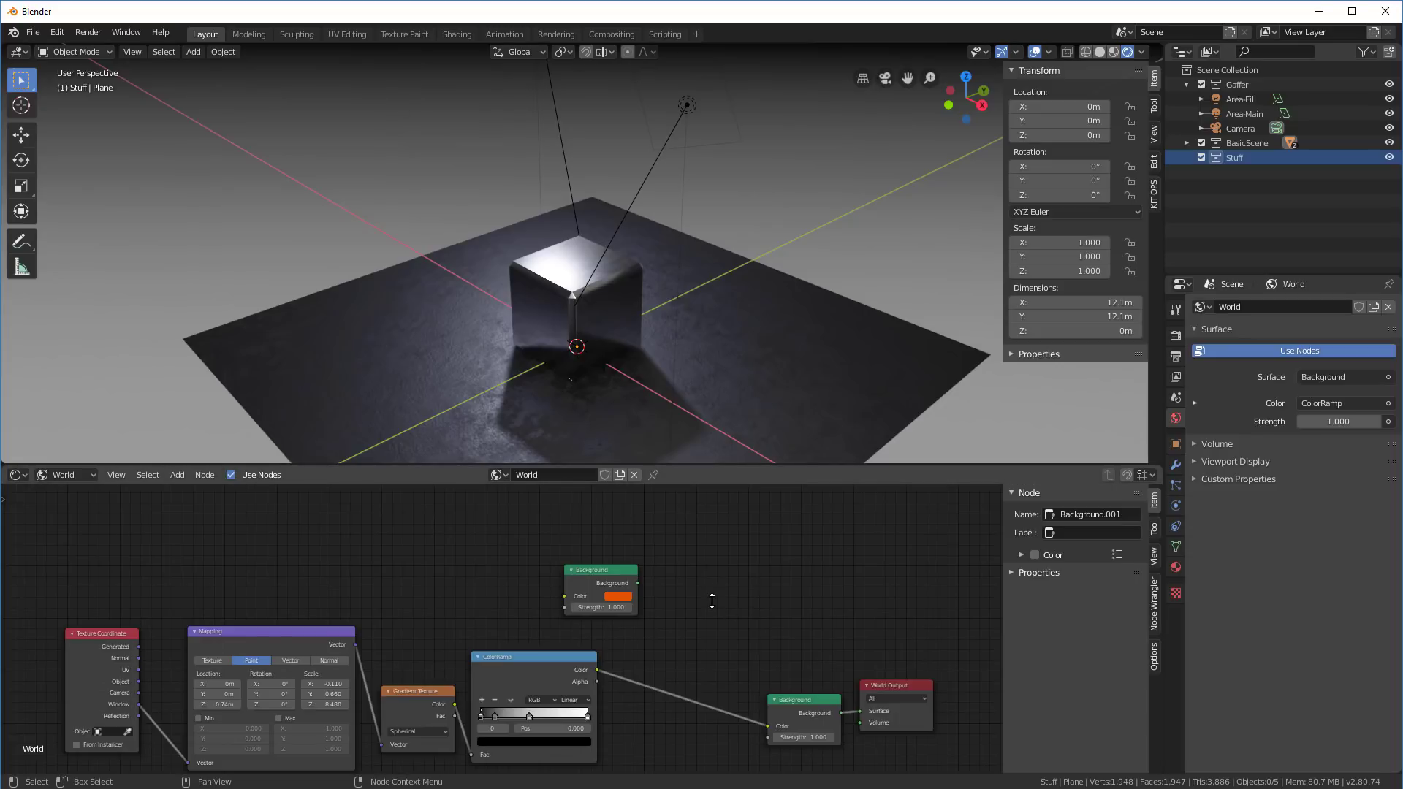
Add a Mix Shader node in the free space between the ColorRamp and the original Background node.
key("shift+a")
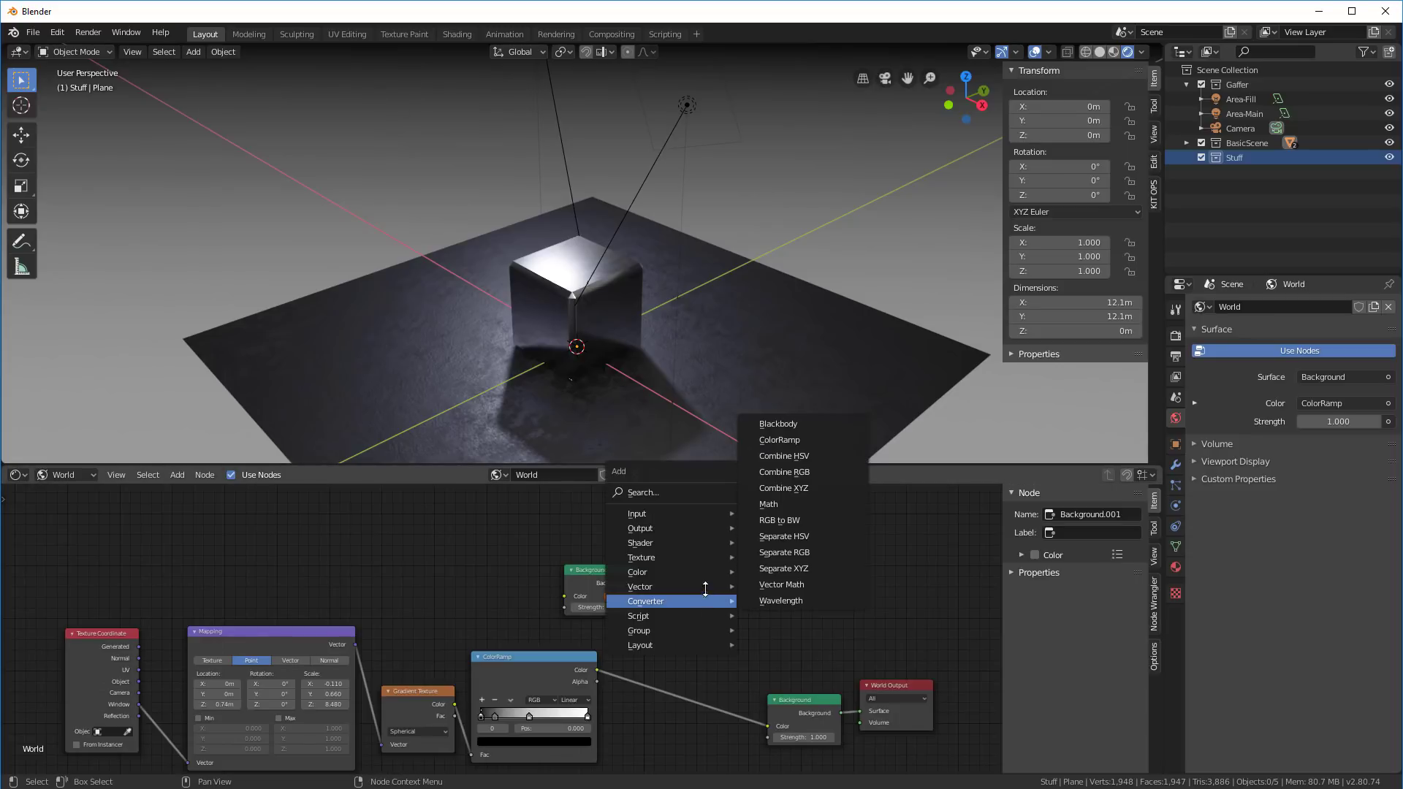
type("mix")
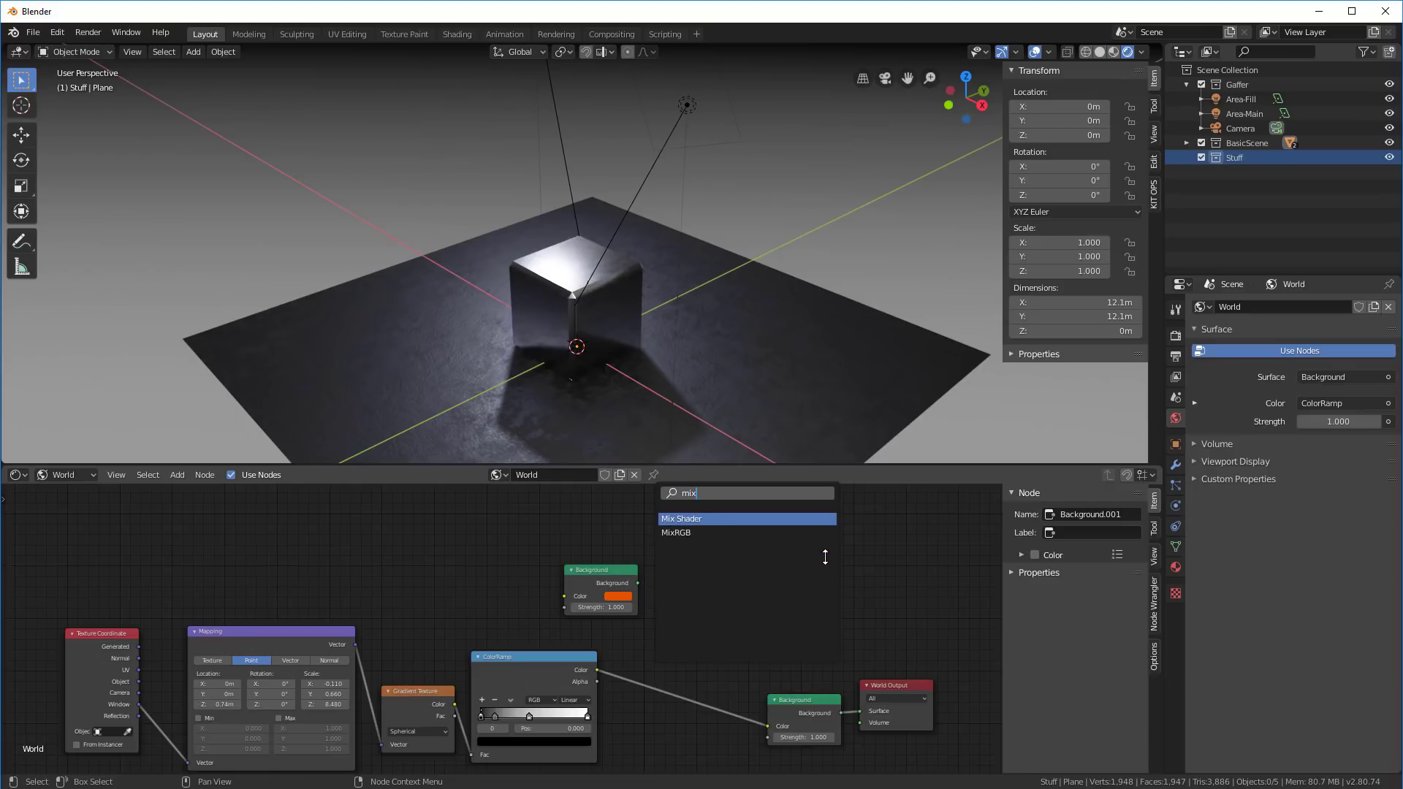
left_click(680, 519)
left_click(691, 614)
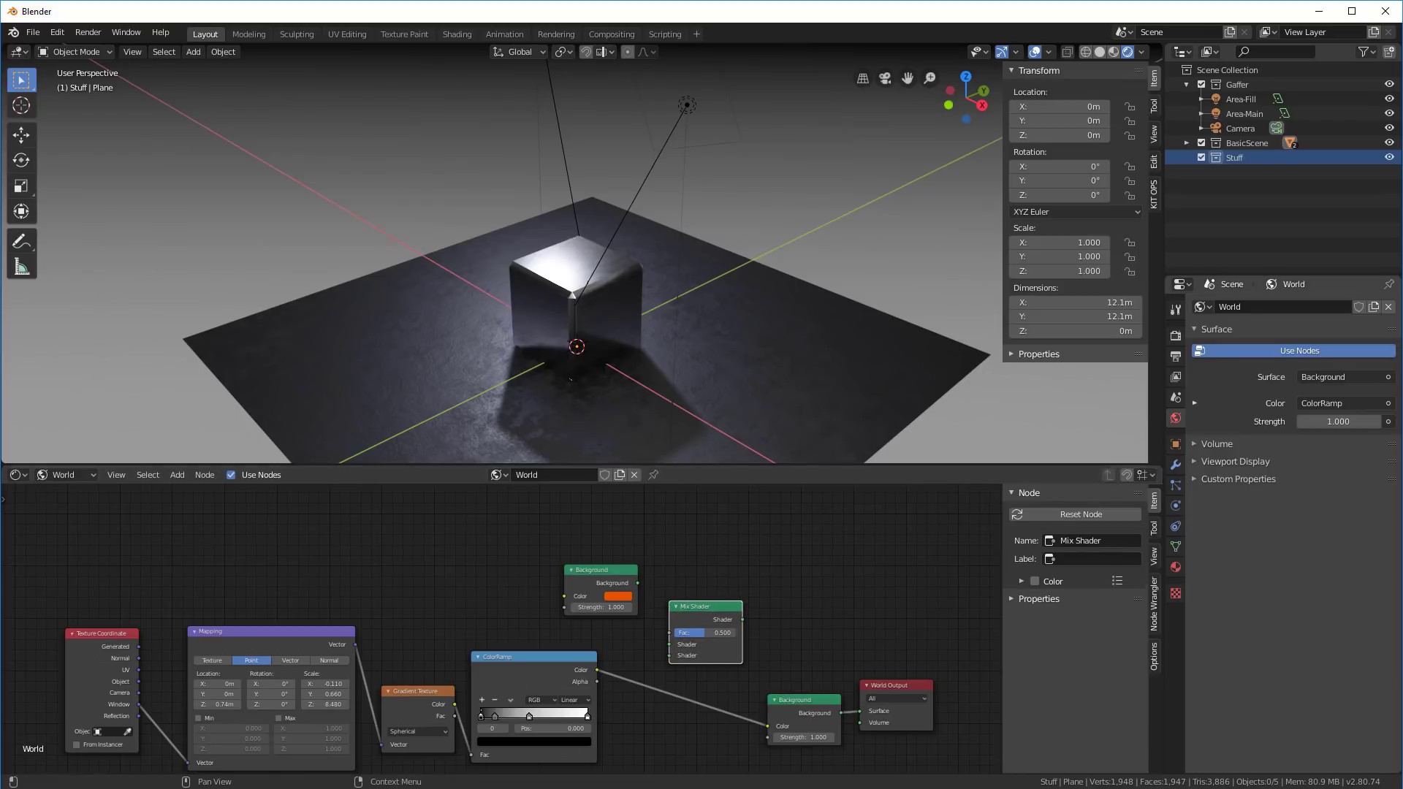
Link the orange Background and the ColorRamp's Color to the Mix Shader's two Shader inputs, with its output feeding the original Background's Color.
left_click_drag(622, 589, 573, 597)
left_click_drag(596, 668, 745, 653)
middle_click_drag(847, 342, 983, 445)
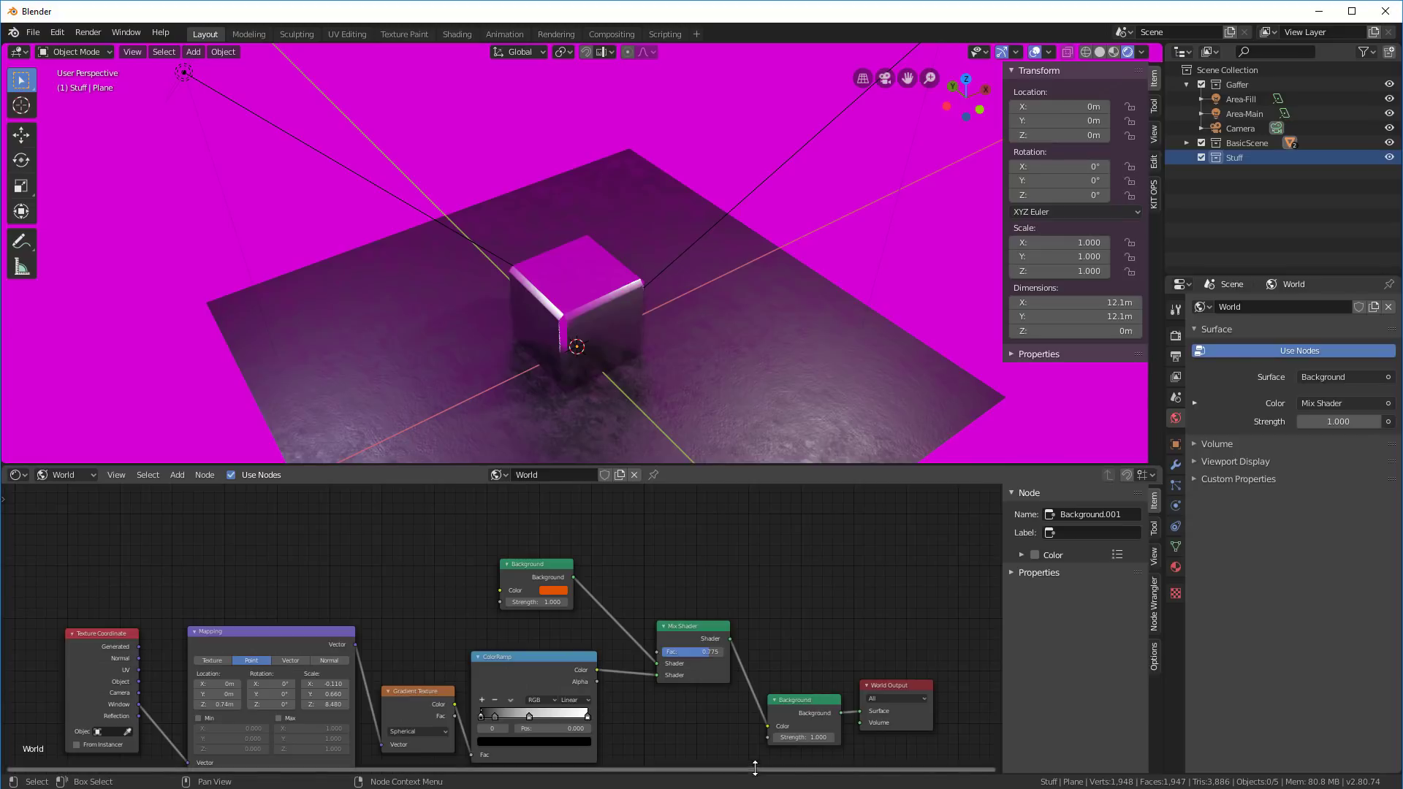
Move the Mix Shader clear of the original Background and connect its Shader output to the World Output's Surface in place of that Background.
left_click_drag(812, 704, 805, 678)
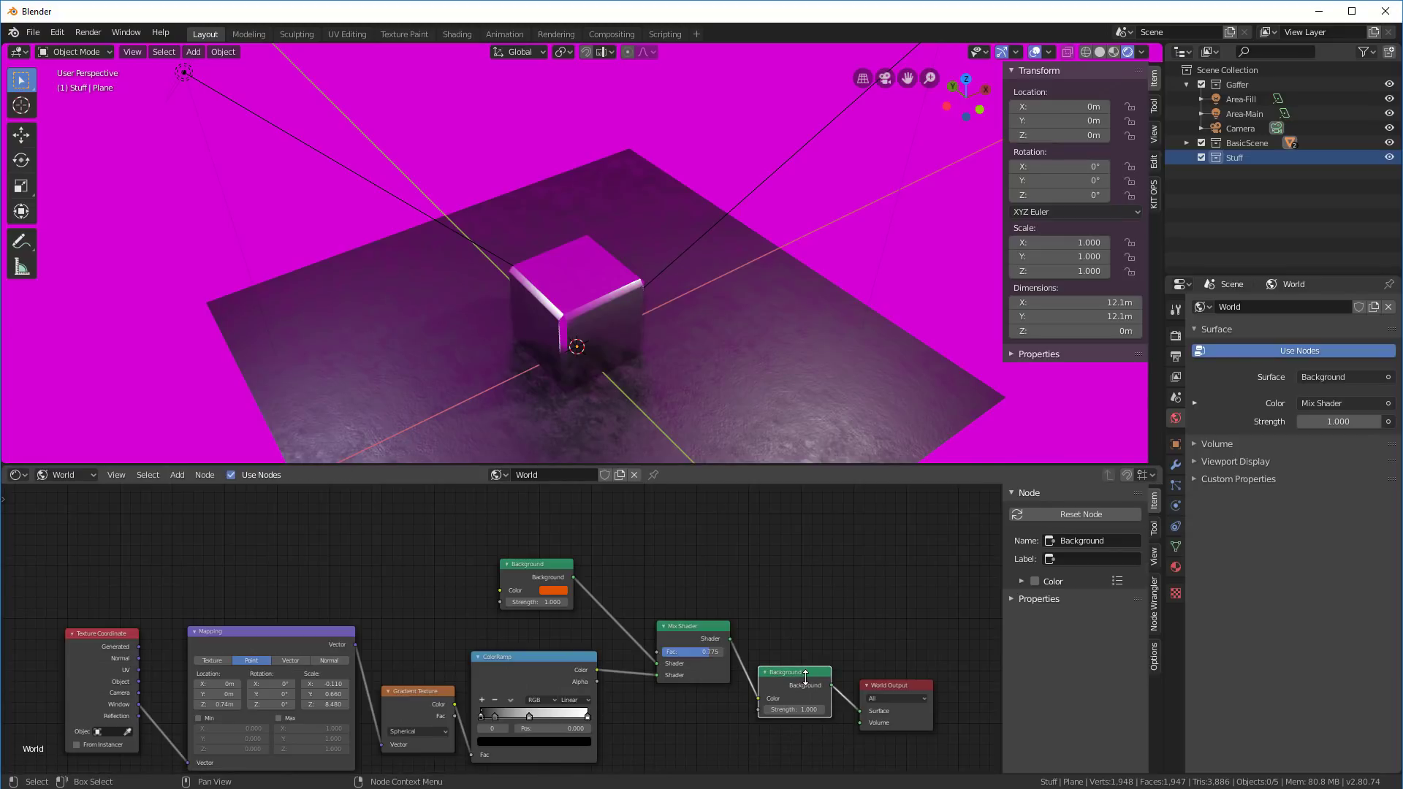
left_click_drag(717, 621, 828, 528)
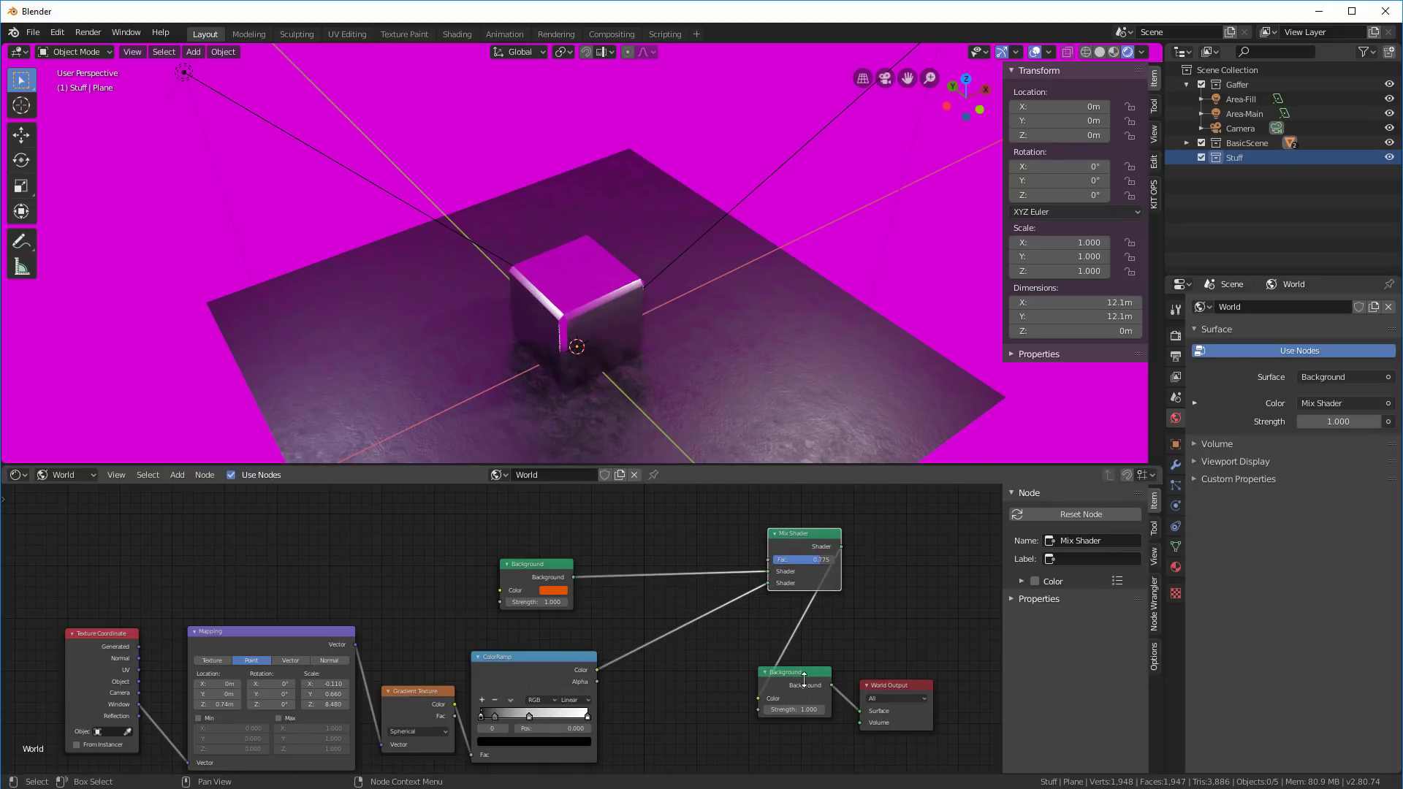
left_click(803, 672)
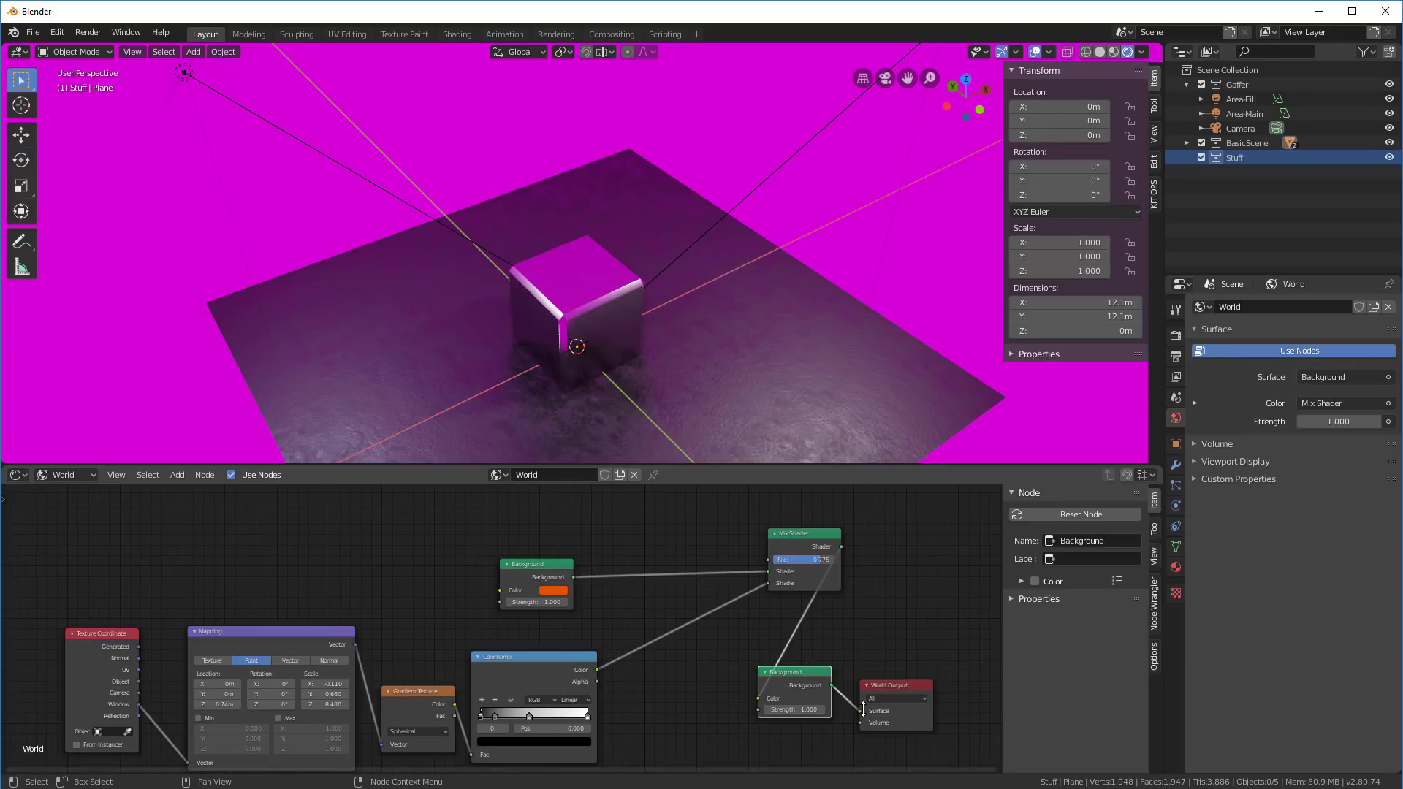
left_click_drag(860, 710, 739, 697)
left_click_drag(842, 546, 859, 710)
Place the original Background between ColorRamp and Mix Shader, feeding it the ColorRamp's Color and linking it to the Mix Shader's second Shader input.
left_click_drag(802, 534, 773, 596)
left_click_drag(754, 700, 740, 645)
left_click_drag(598, 669, 643, 727)
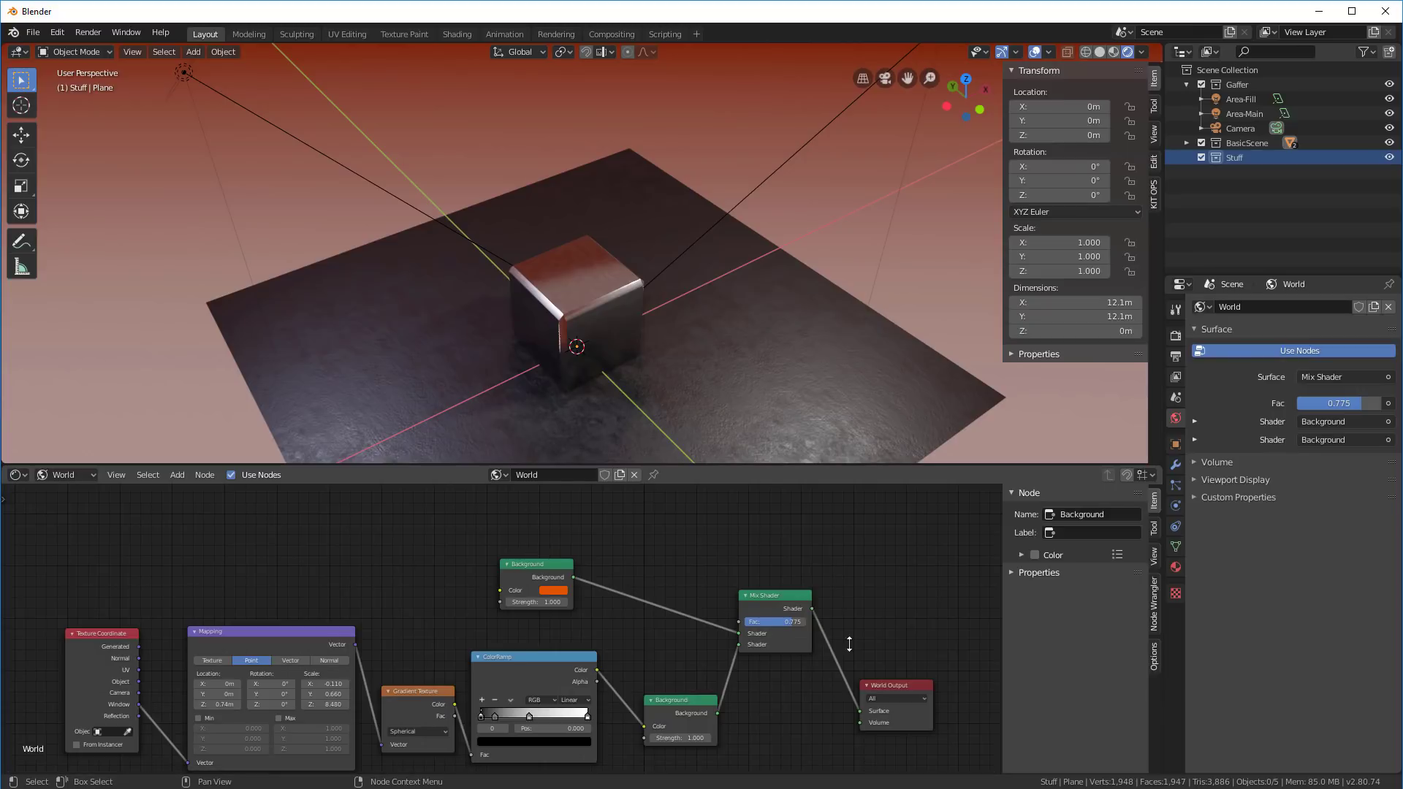
Try Mix Shader Fac values of 0.600, 1.000 and 0.750, shifting the orange Background node slightly down.
mouse_move(795, 624)
left_mouse_down()
mouse_move(703, 618)
mouse_move(889, 641)
mouse_move(730, 625)
mouse_move(774, 625)
left_mouse_up()
left_click_drag(544, 563, 546, 578)
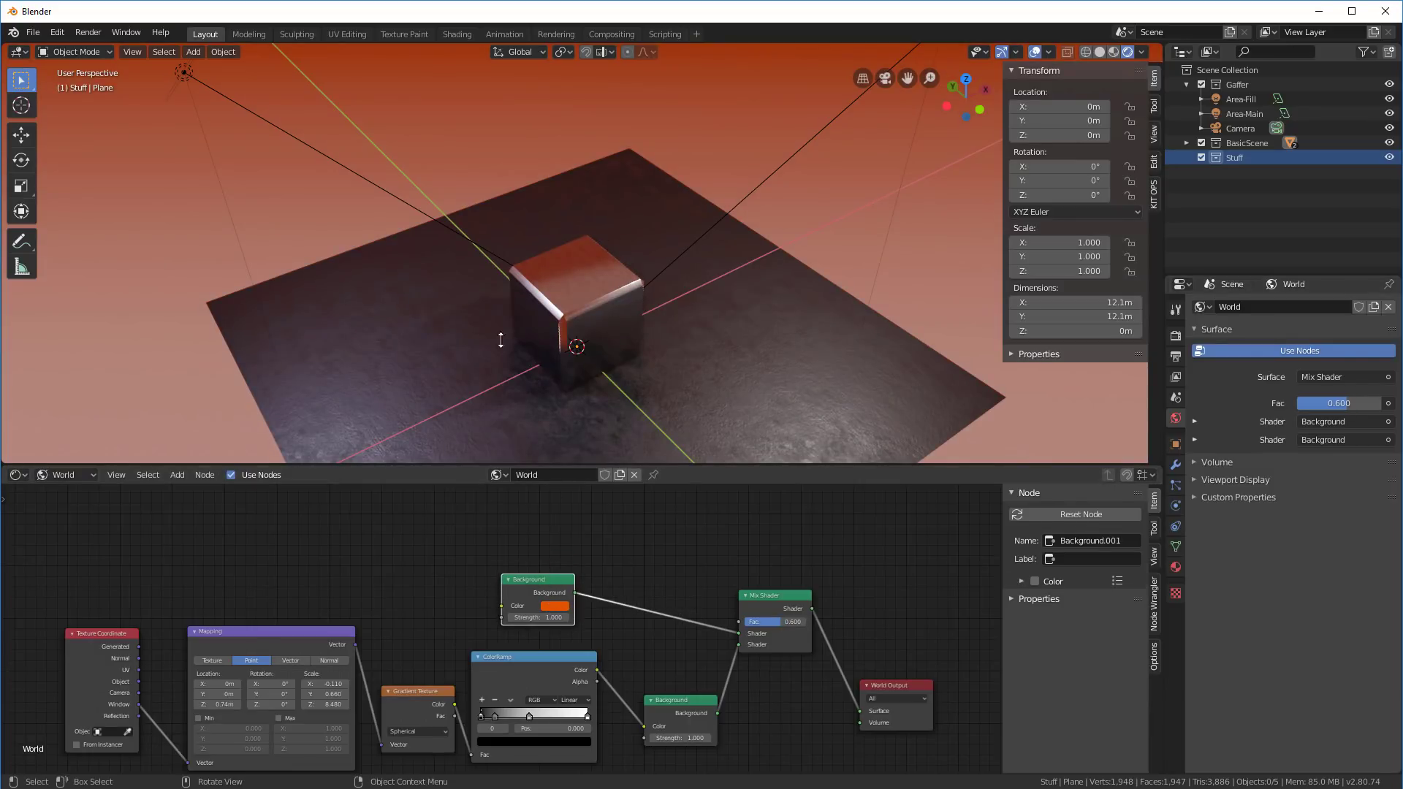
left_click_drag(774, 622, 1058, 659)
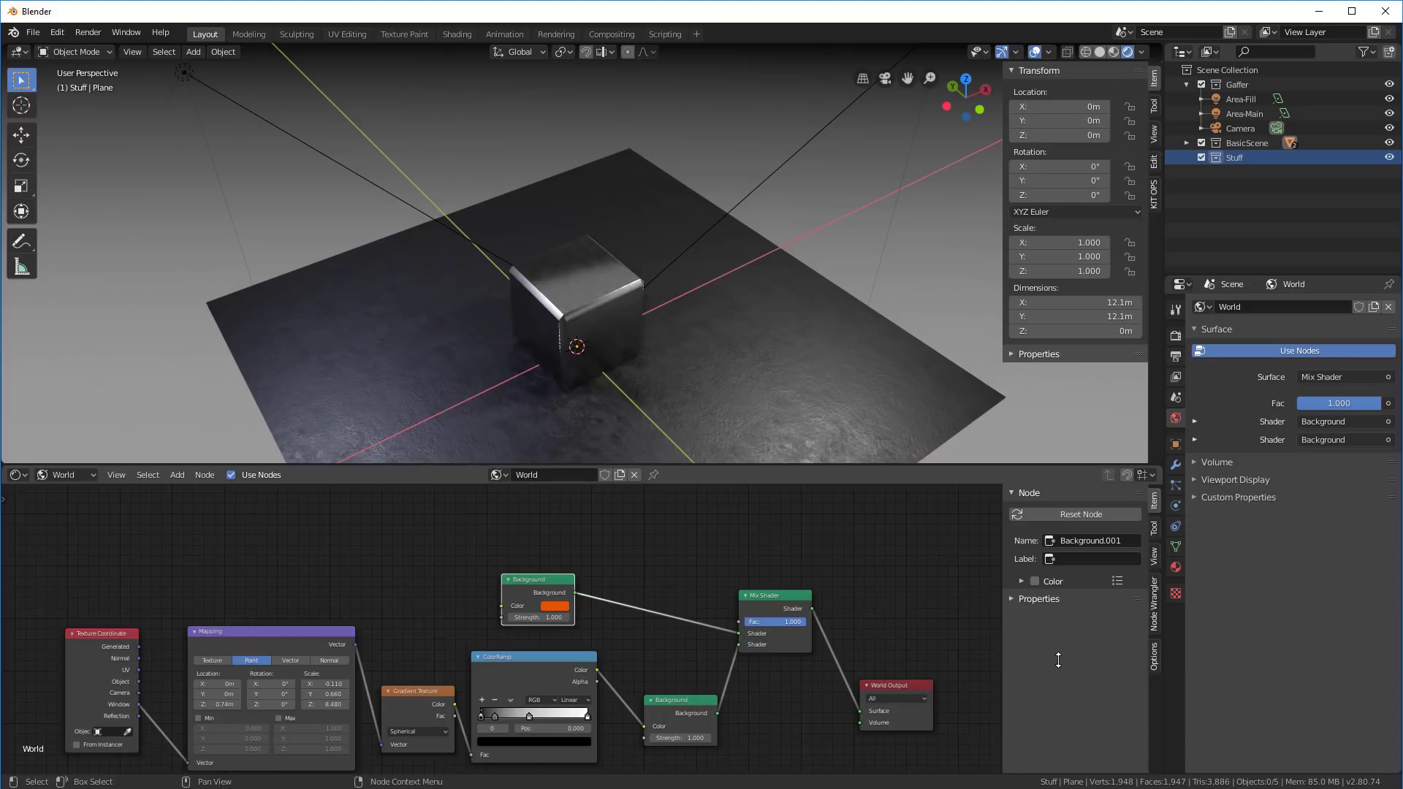
left_click_drag(823, 637, 789, 637)
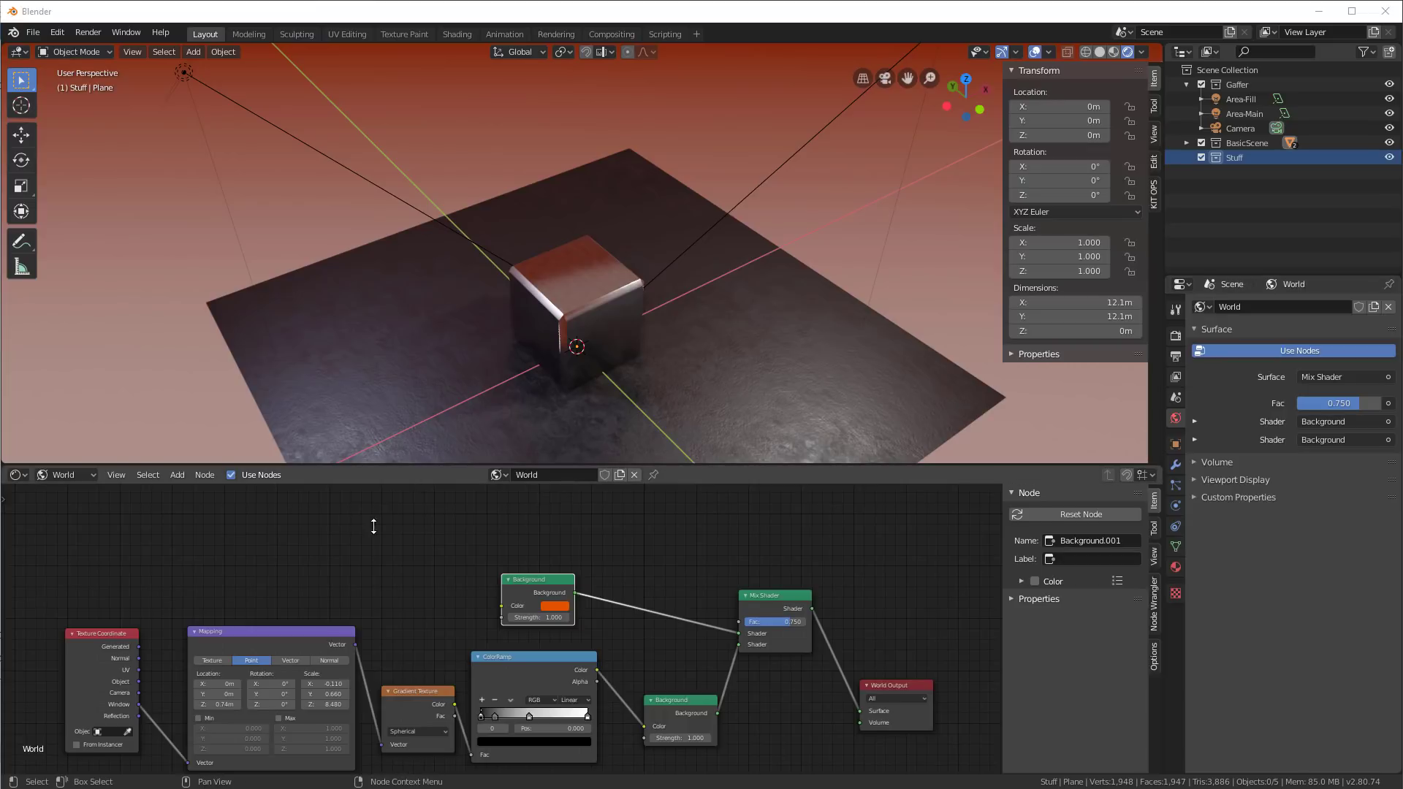
Add a Light Path node beside the orange Background and link its Is Camera Ray output to the Mix Shader's Fac.
left_click(177, 475)
left_click(188, 488)
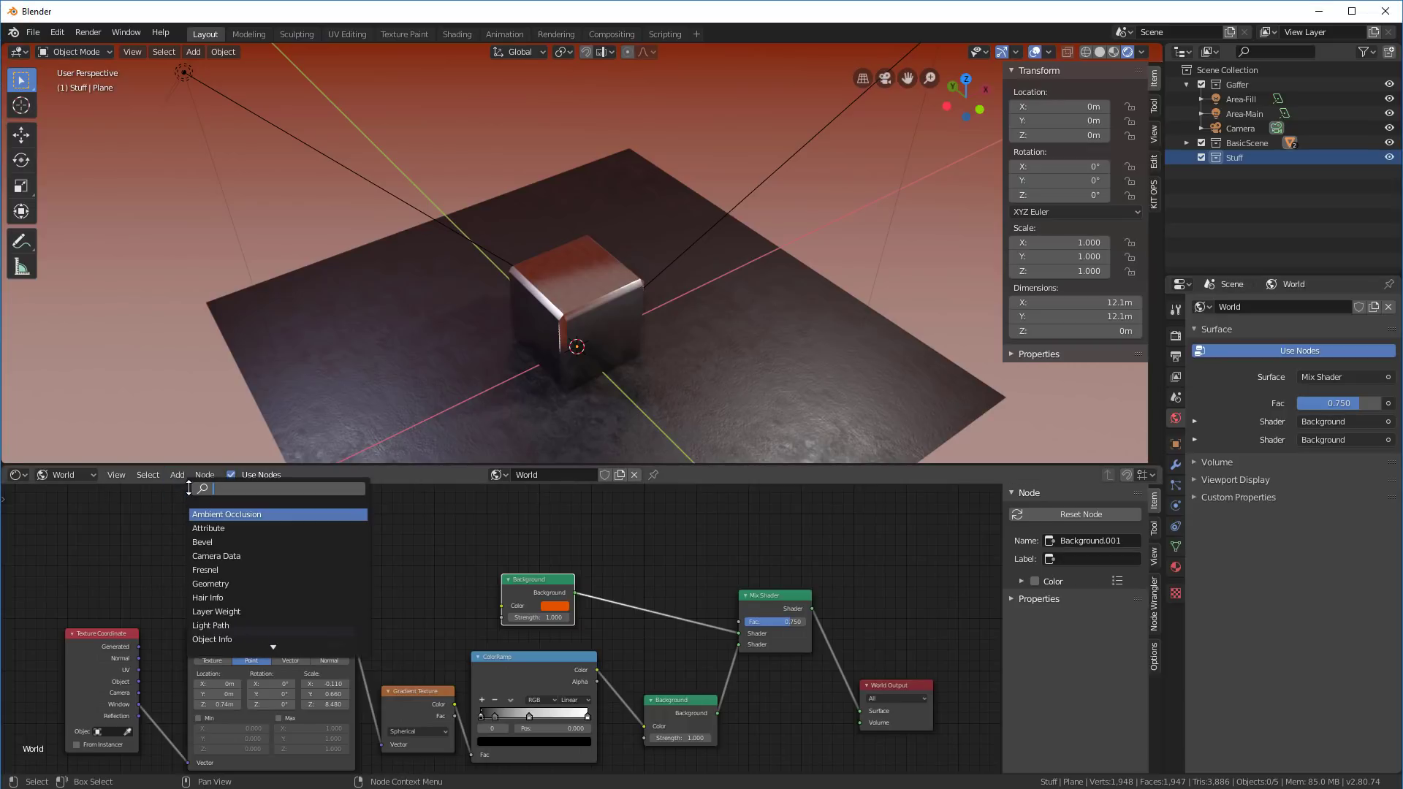
type("Lig")
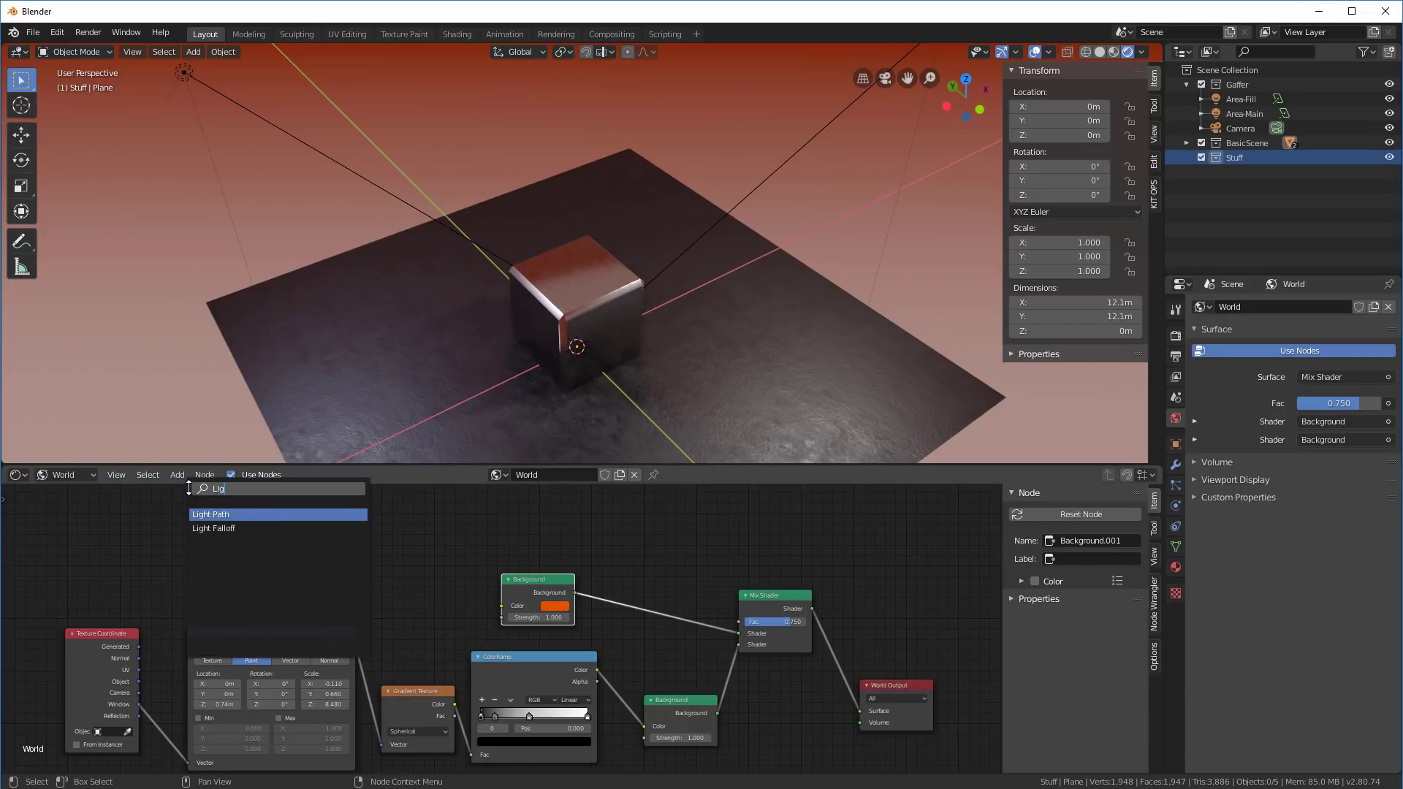
left_click(222, 514)
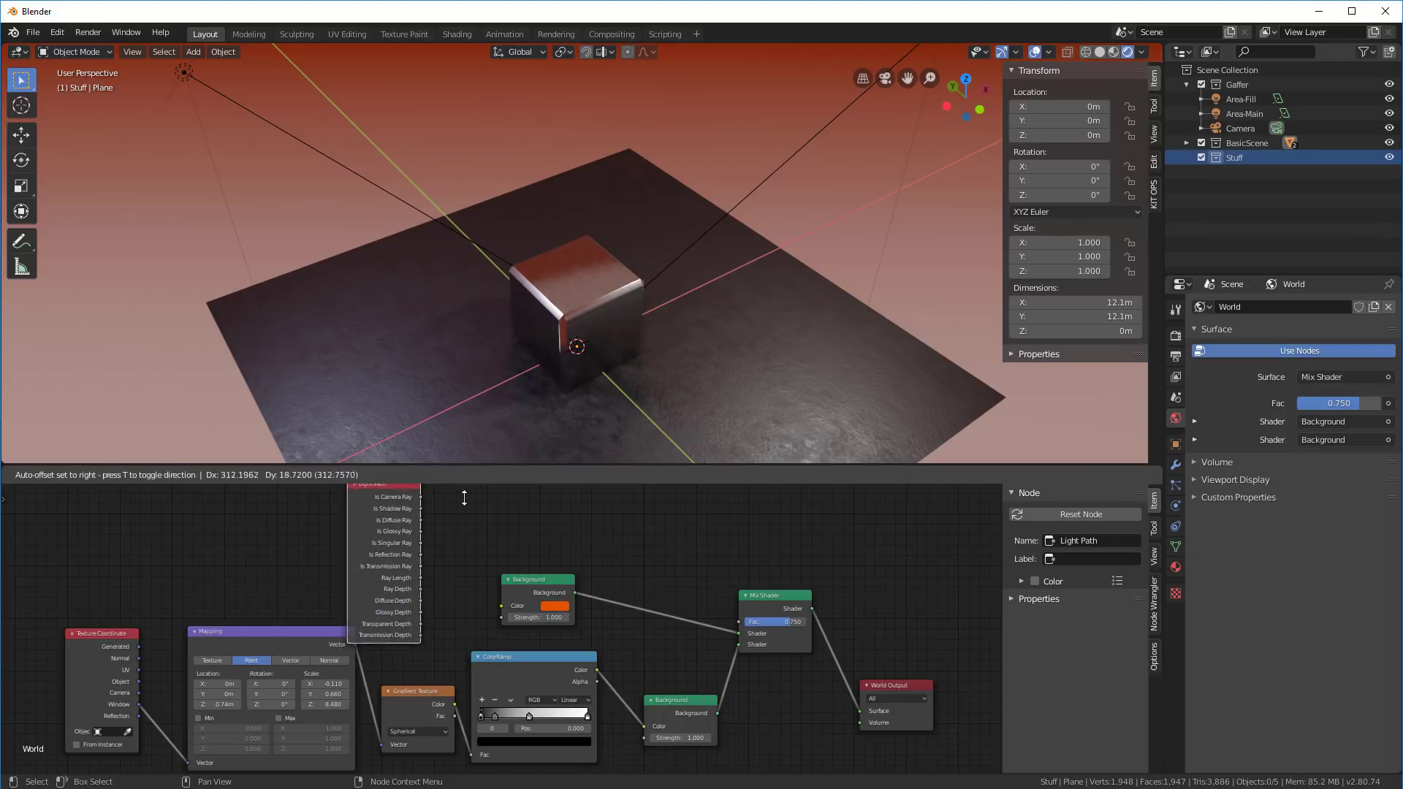
left_click(506, 516)
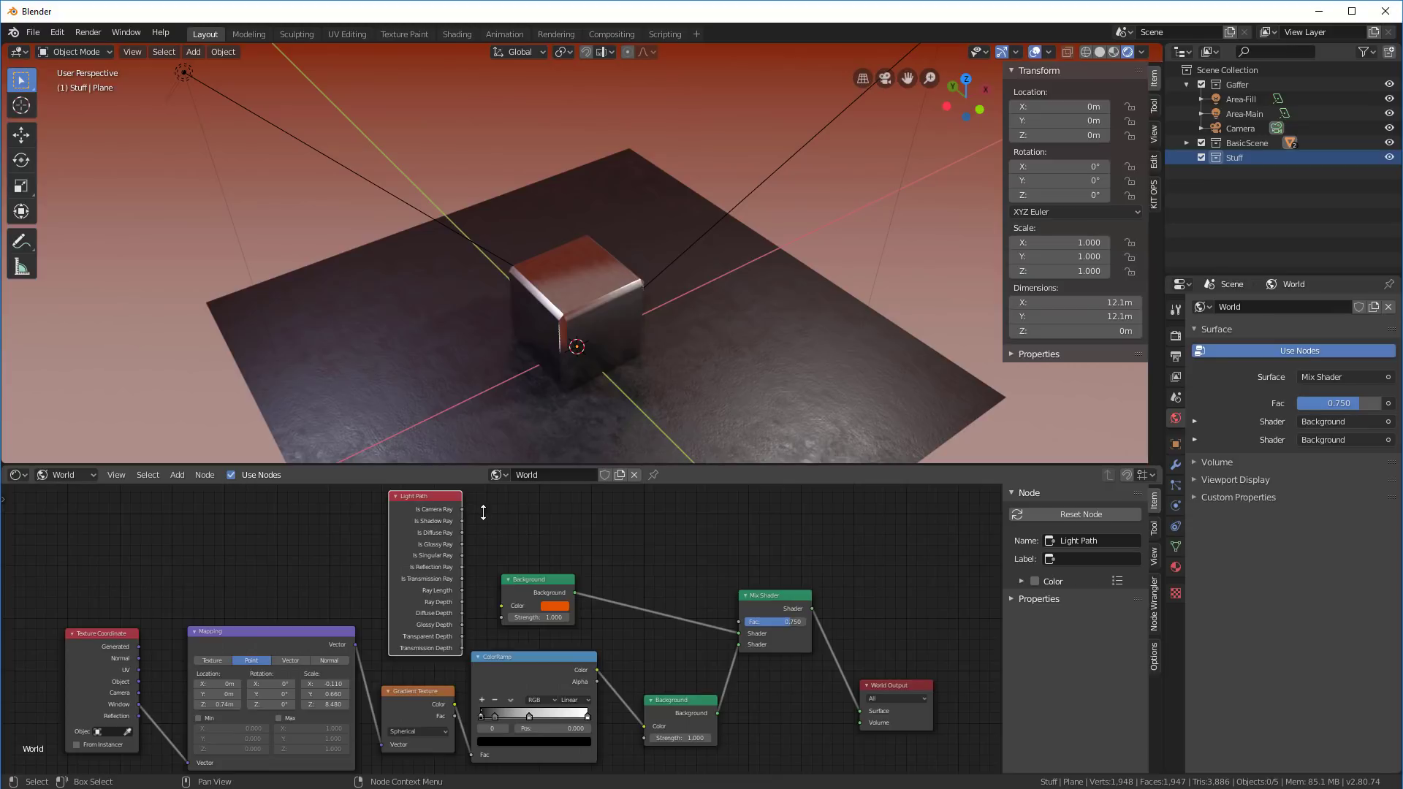
left_click_drag(467, 509, 739, 622)
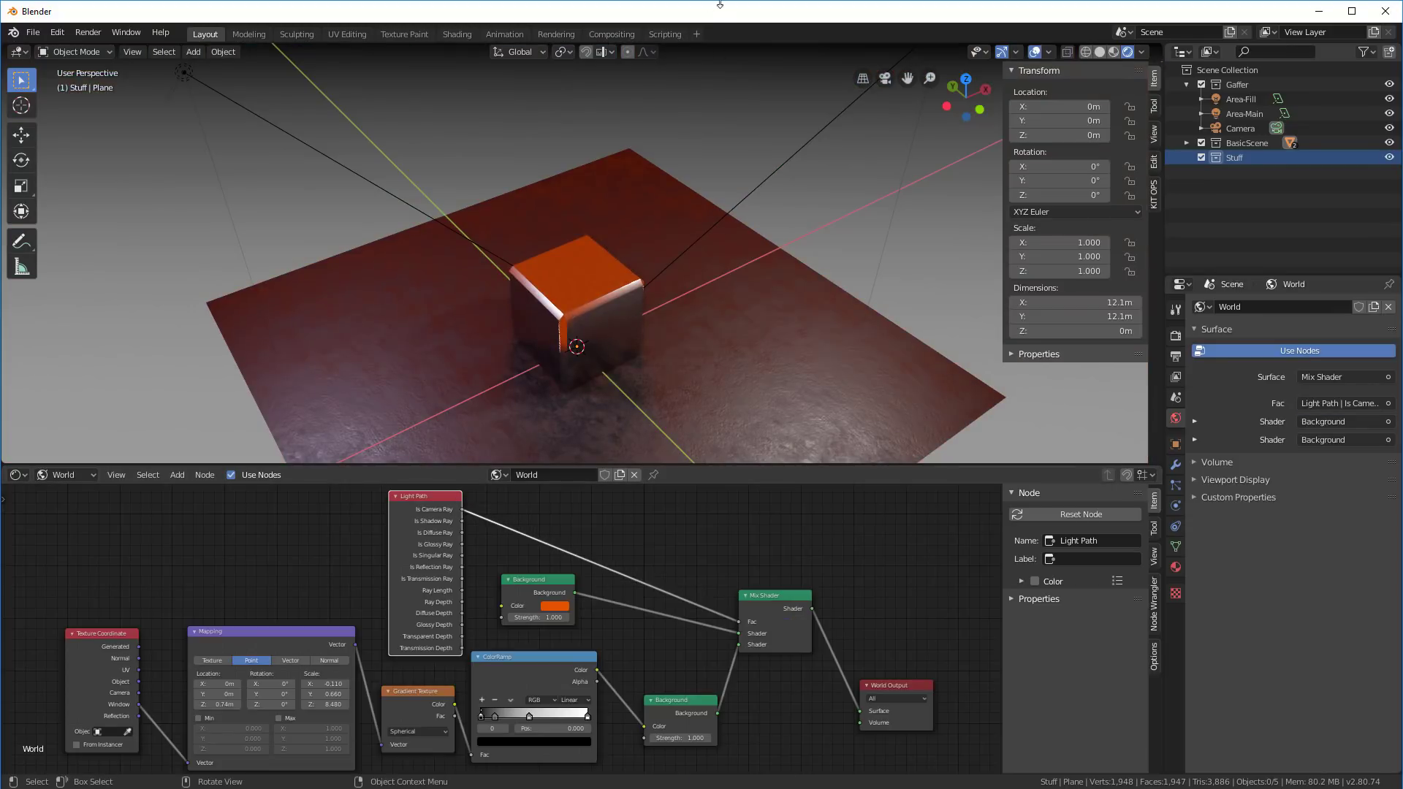
Inspect the orange lighting on the cube and plane against the gradient background from several viewing angles.
middle_click_drag(785, 279, 658, 292)
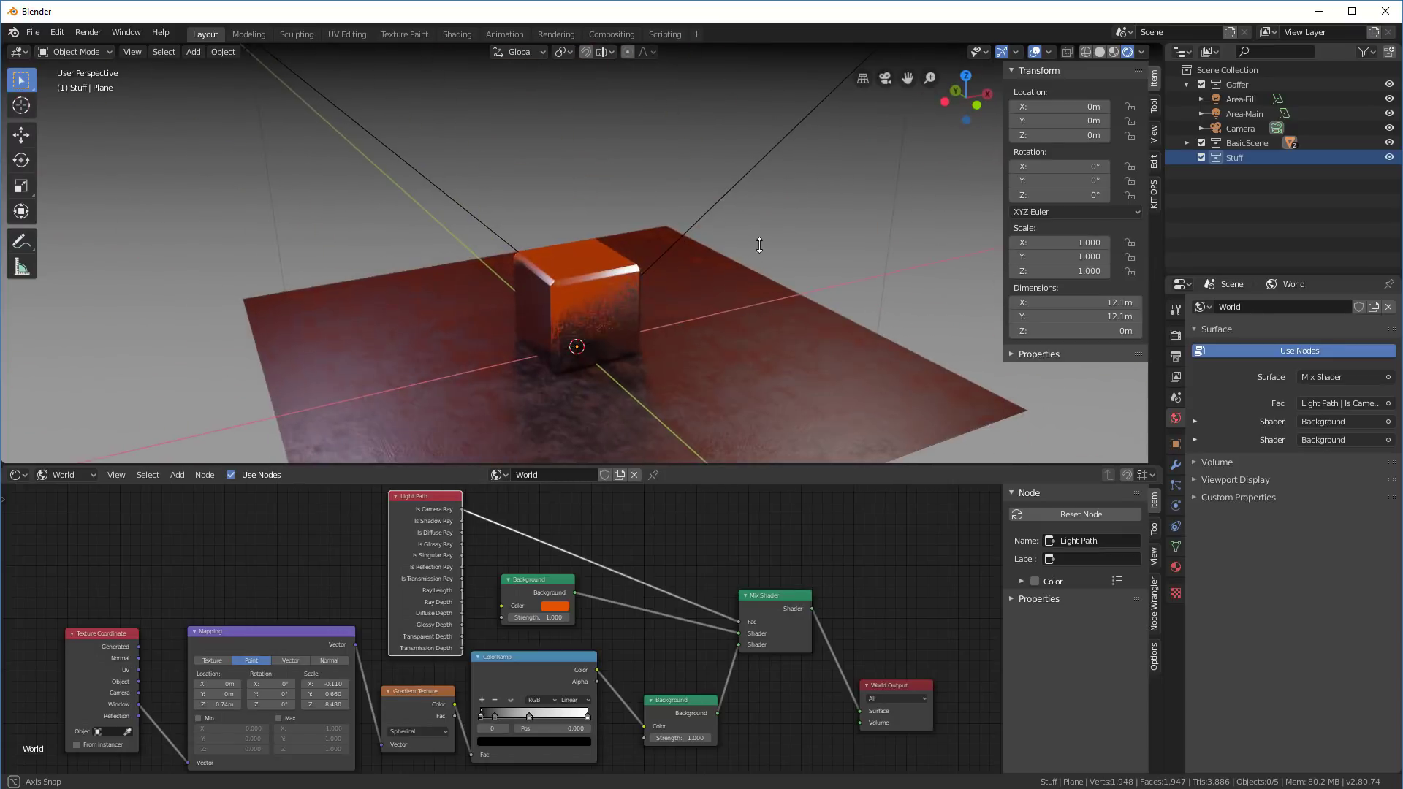
scroll(606, 618, "down", 2)
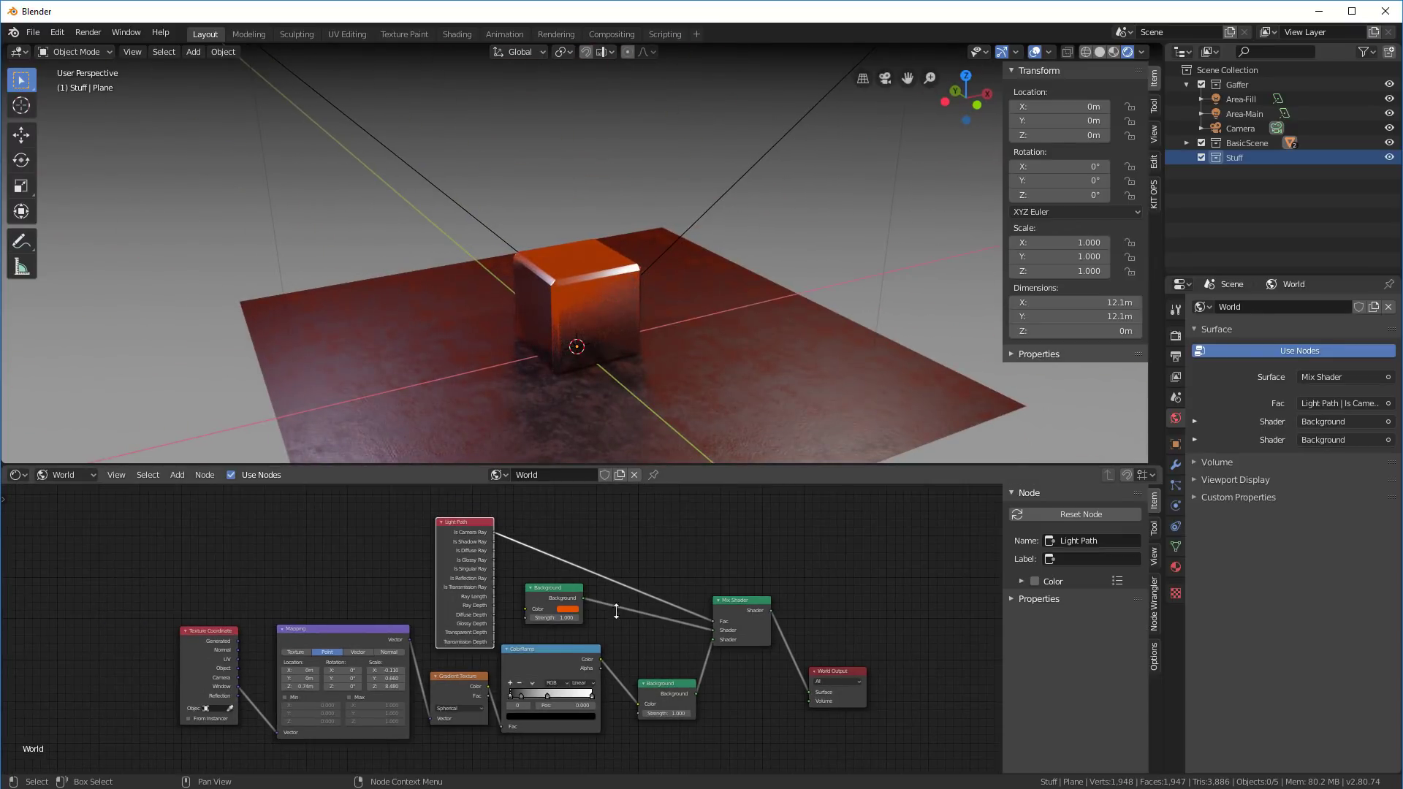
scroll(522, 670, "up", 1)
scroll(522, 671, "up", 1)
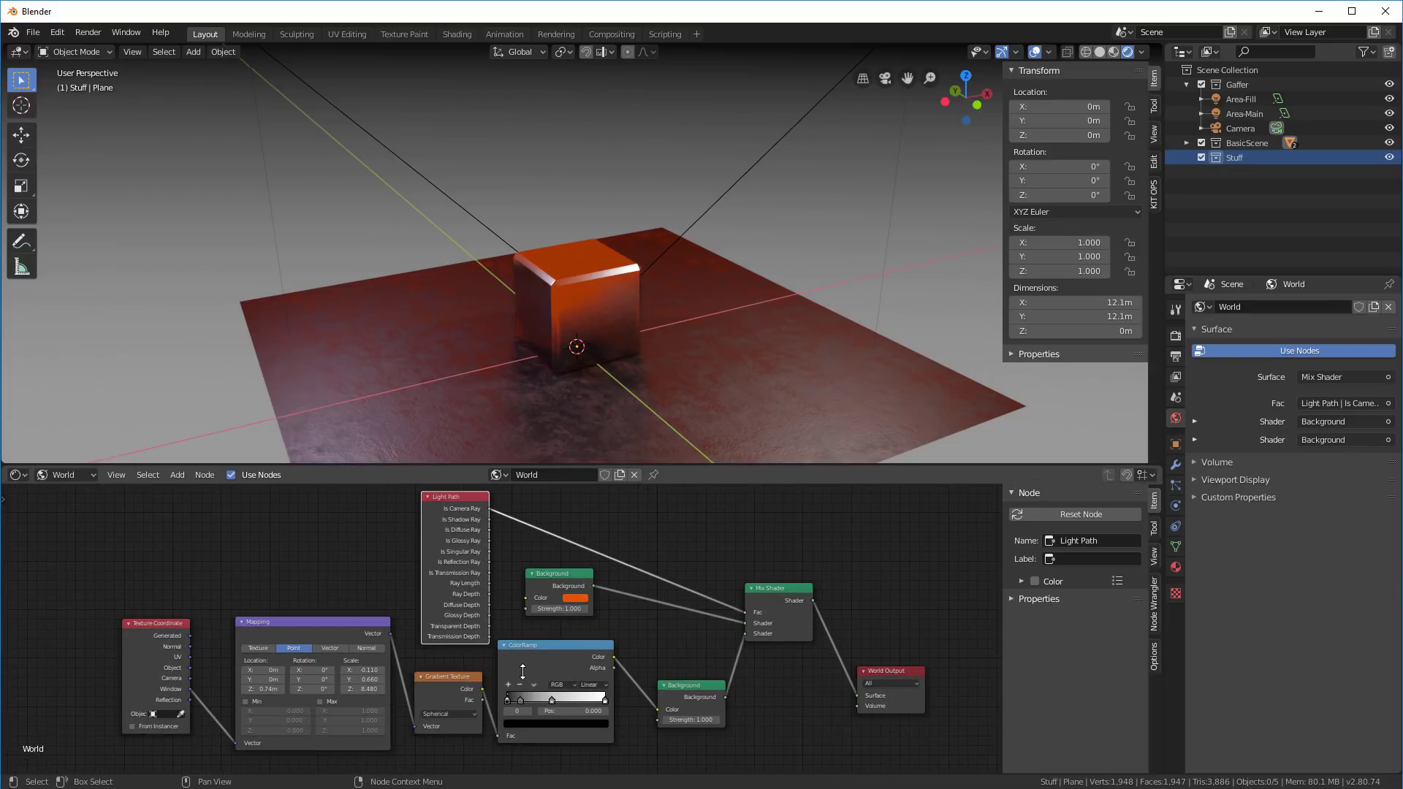
middle_click_drag(867, 163, 820, 173)
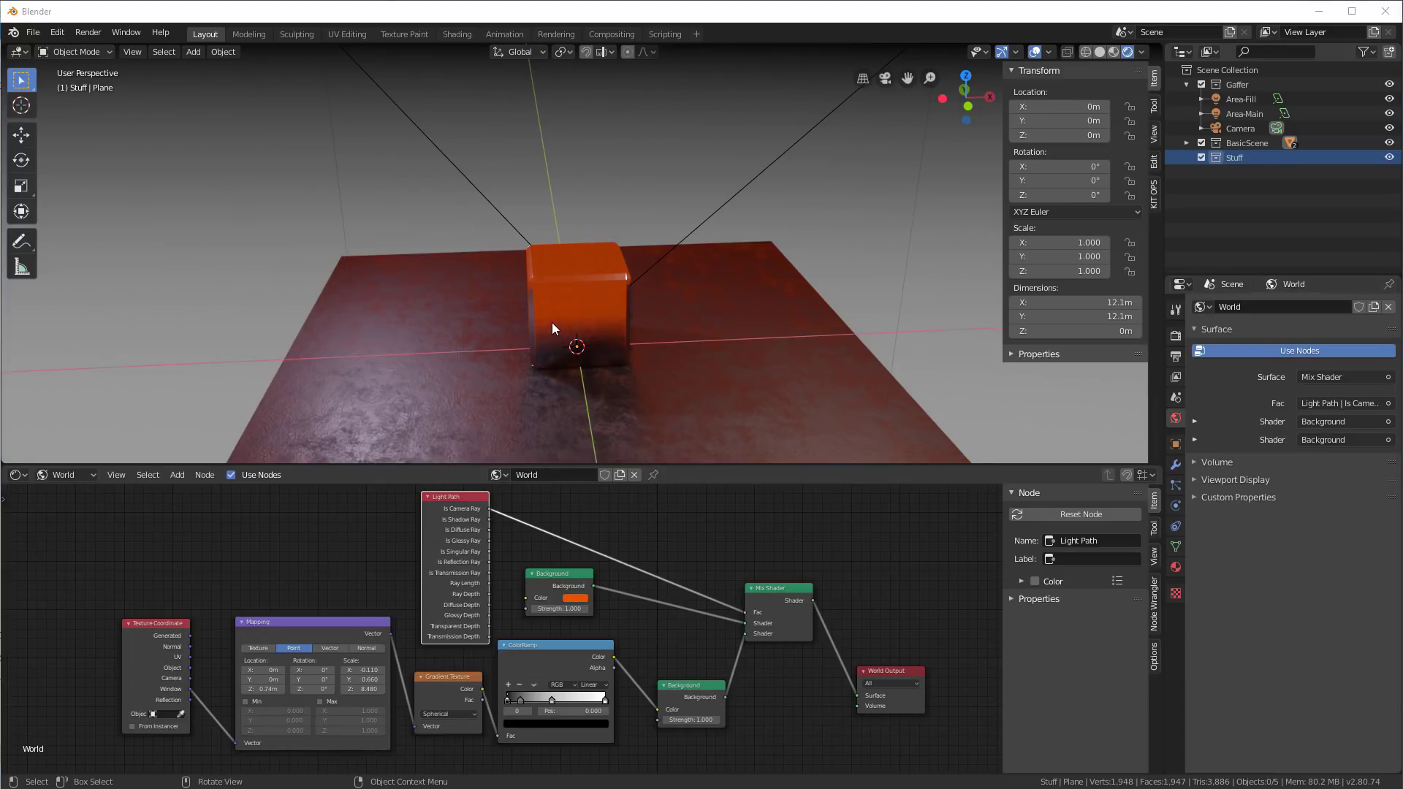
middle_click_drag(551, 322, 661, 340)
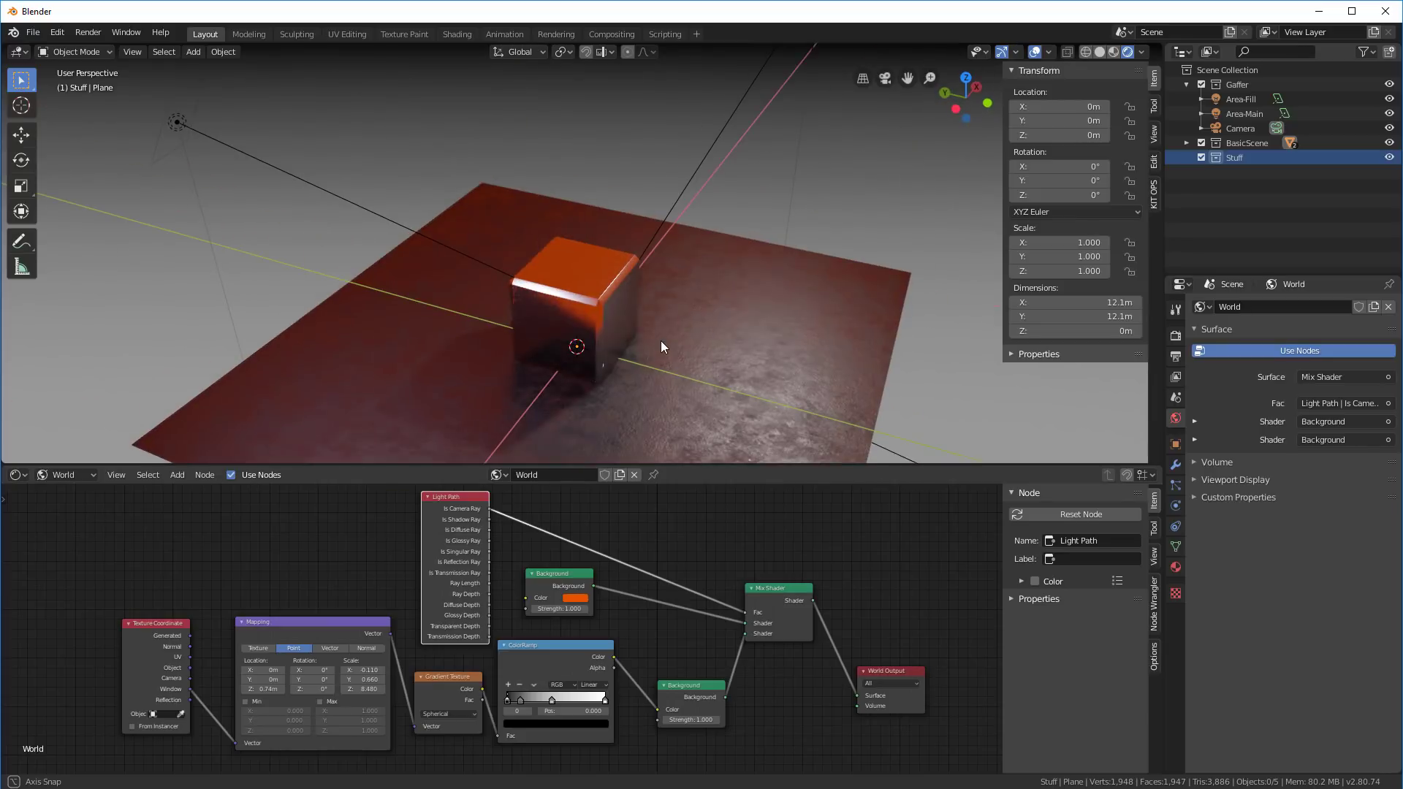
Shift the orange Background toward the Mix Shader and move the Light Path node above it to free space before it.
left_click(560, 575)
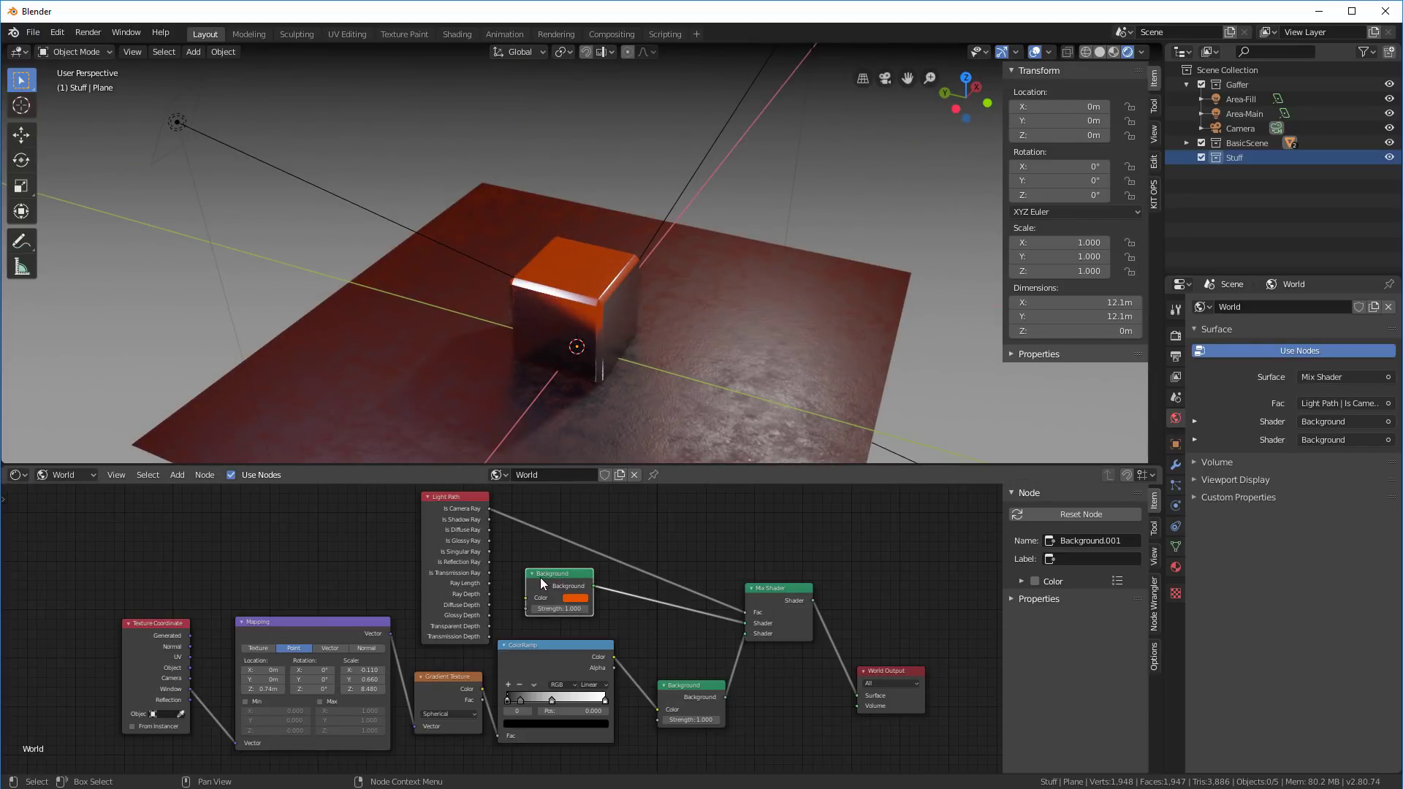
key("g")
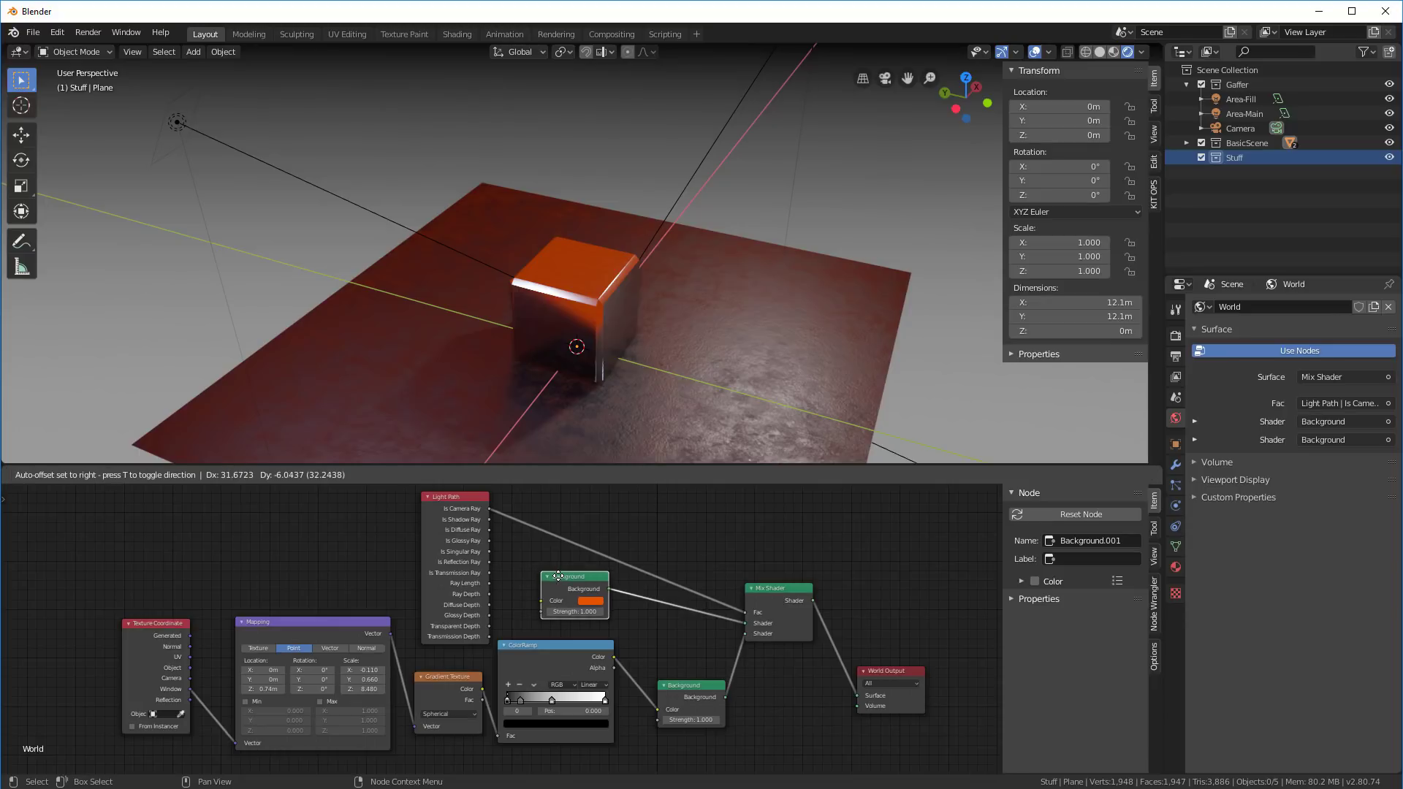
left_click(558, 576)
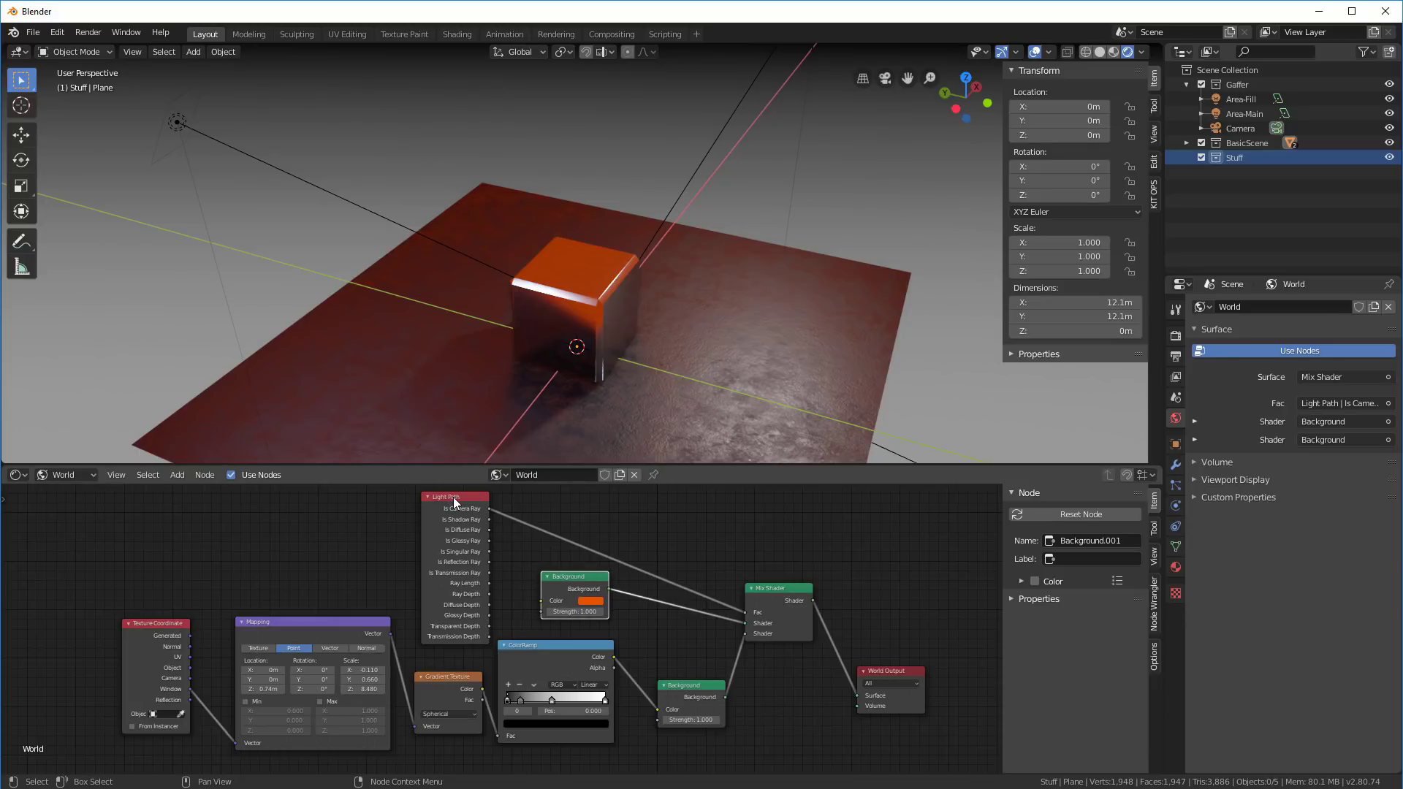
left_click_drag(449, 499, 572, 693)
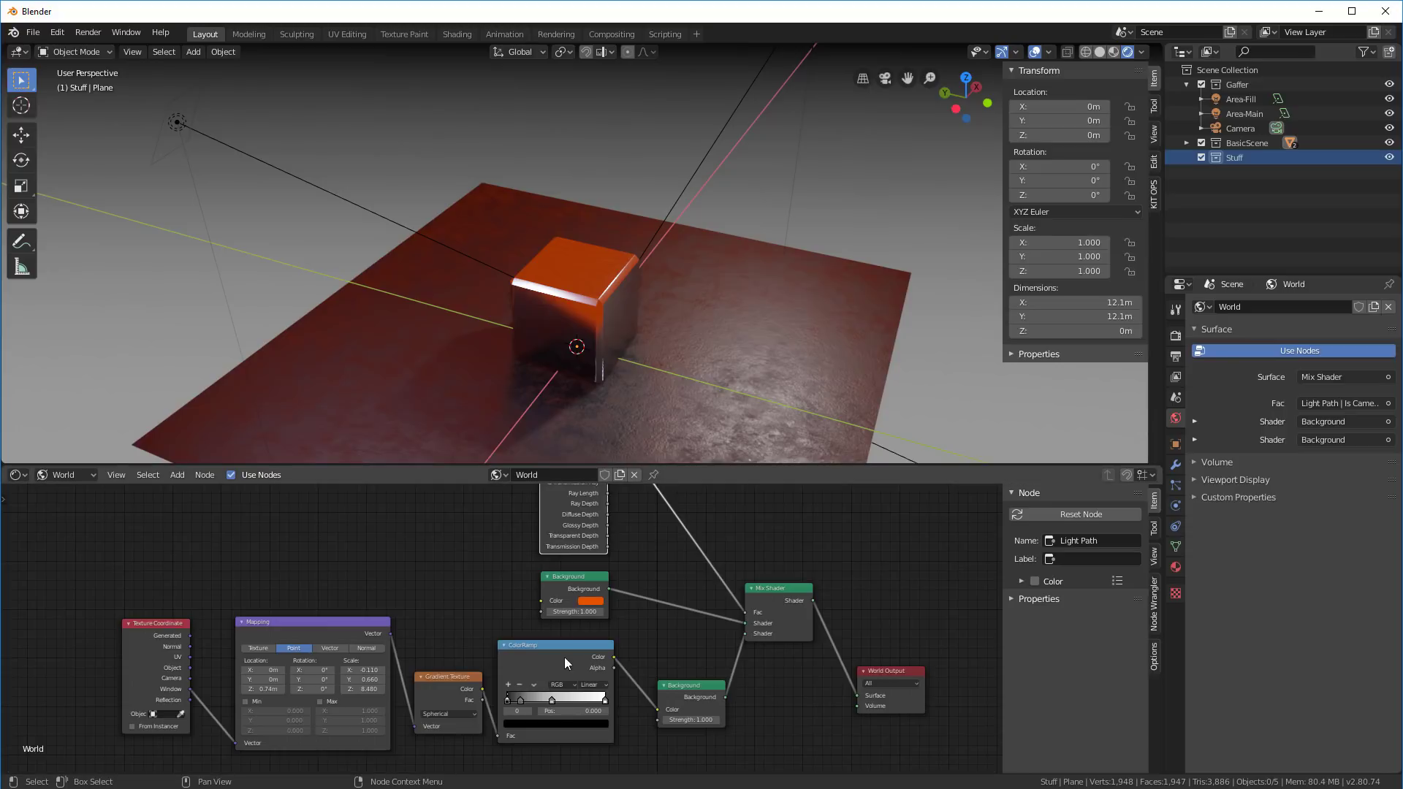
Add an Environment Texture node before the orange Background and link its Color output to that Background's Color.
left_click(178, 476)
left_click(195, 487)
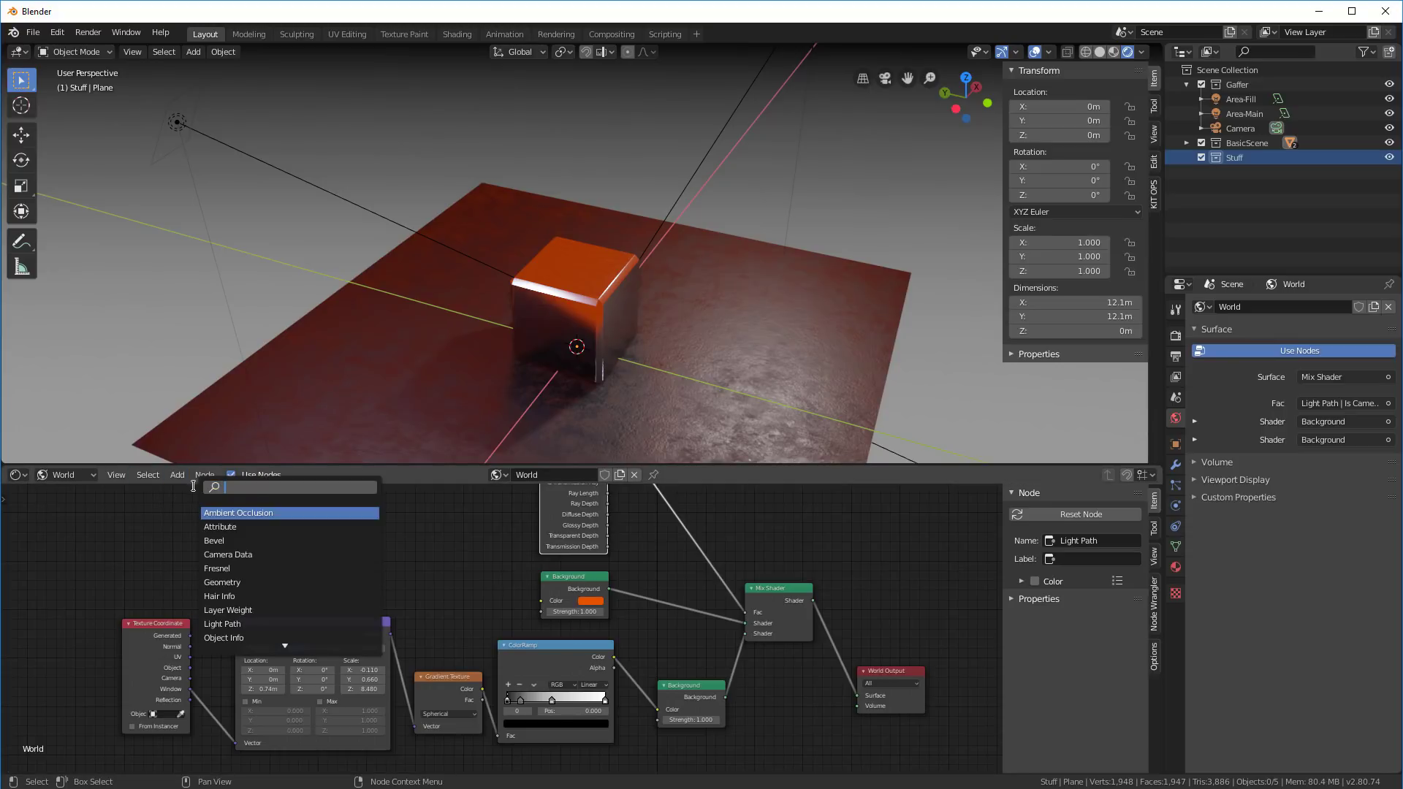
type("env")
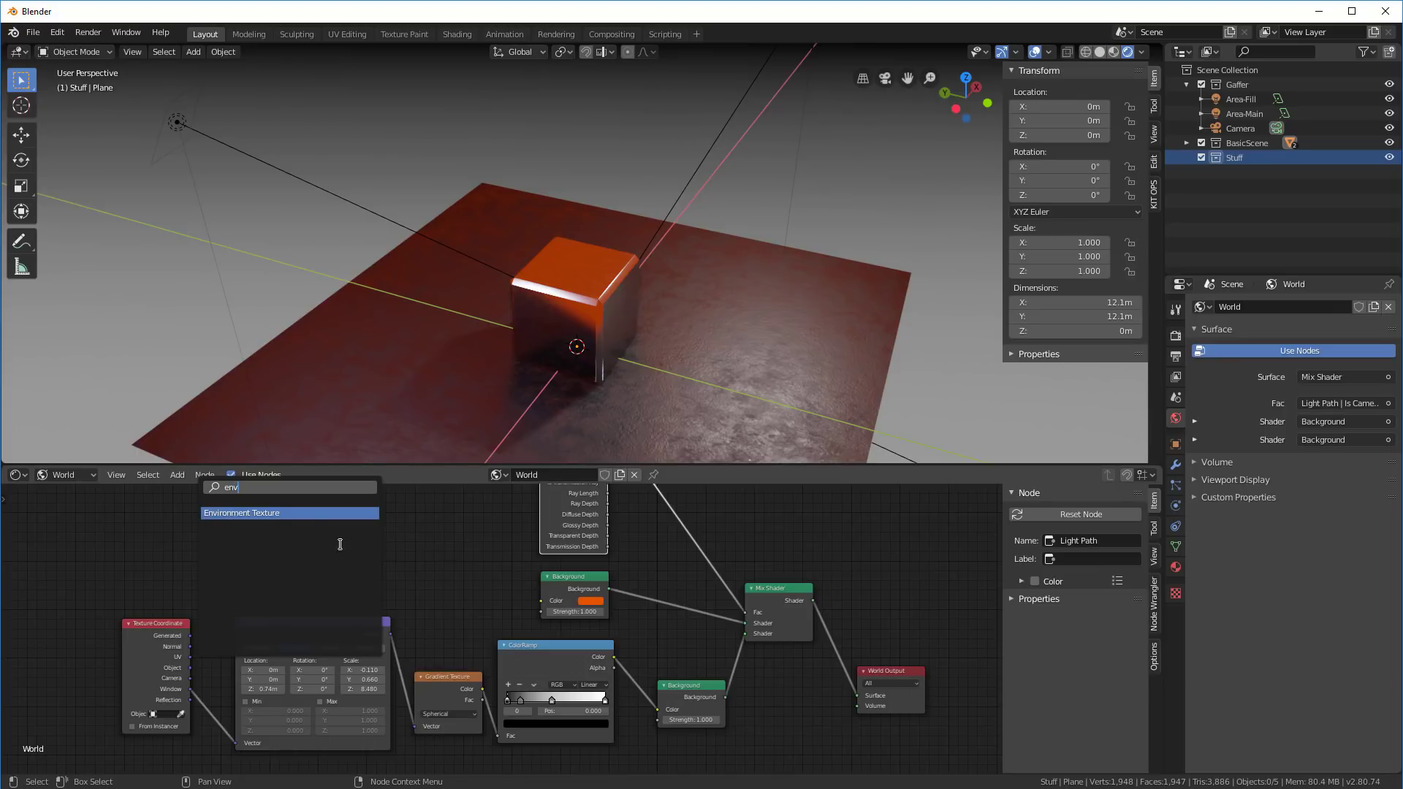
left_click(283, 514)
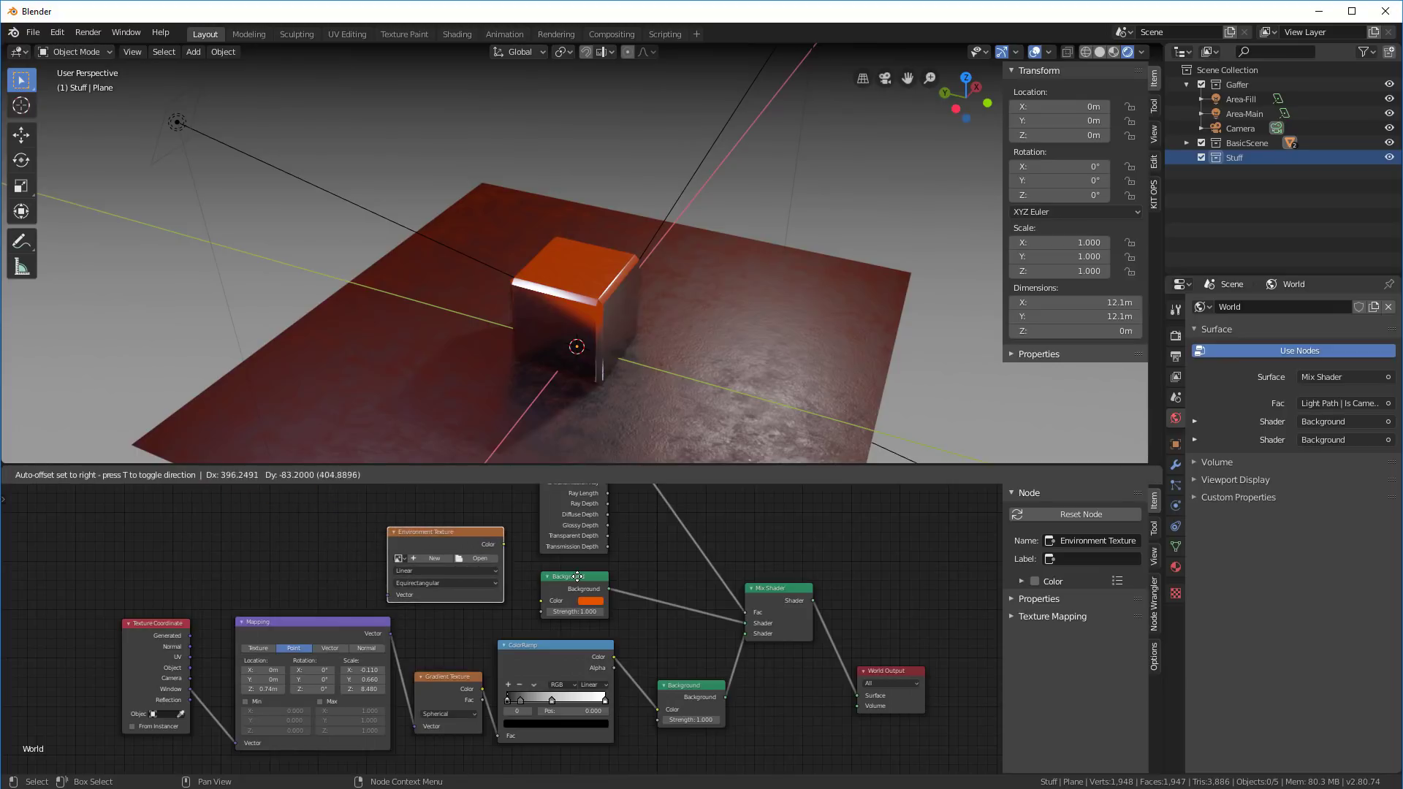
left_click(522, 550)
left_click_drag(505, 543, 541, 602)
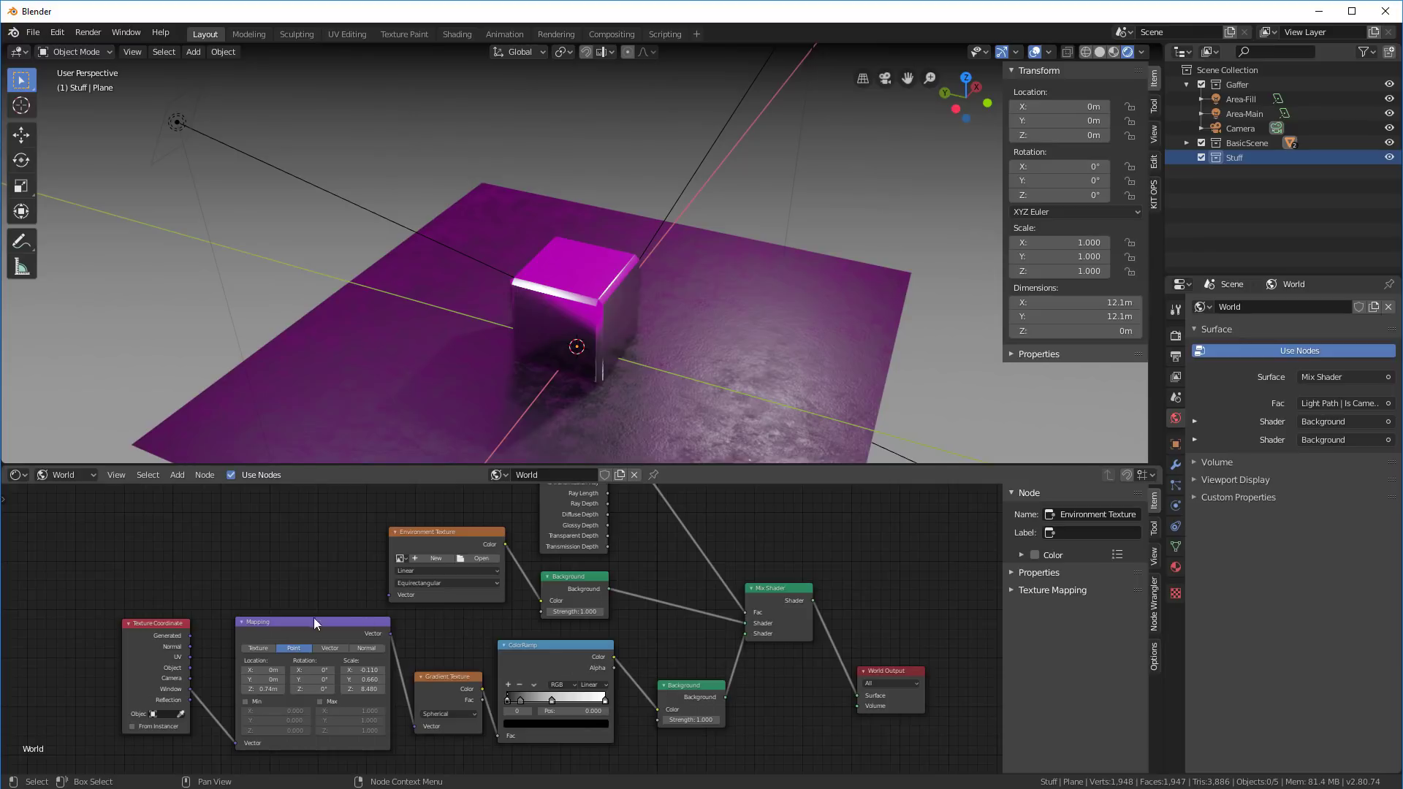
Duplicate the Mapping node above the original, link its Vector output to the Environment Texture's Vector, and reset the copy to default values.
left_click(268, 622)
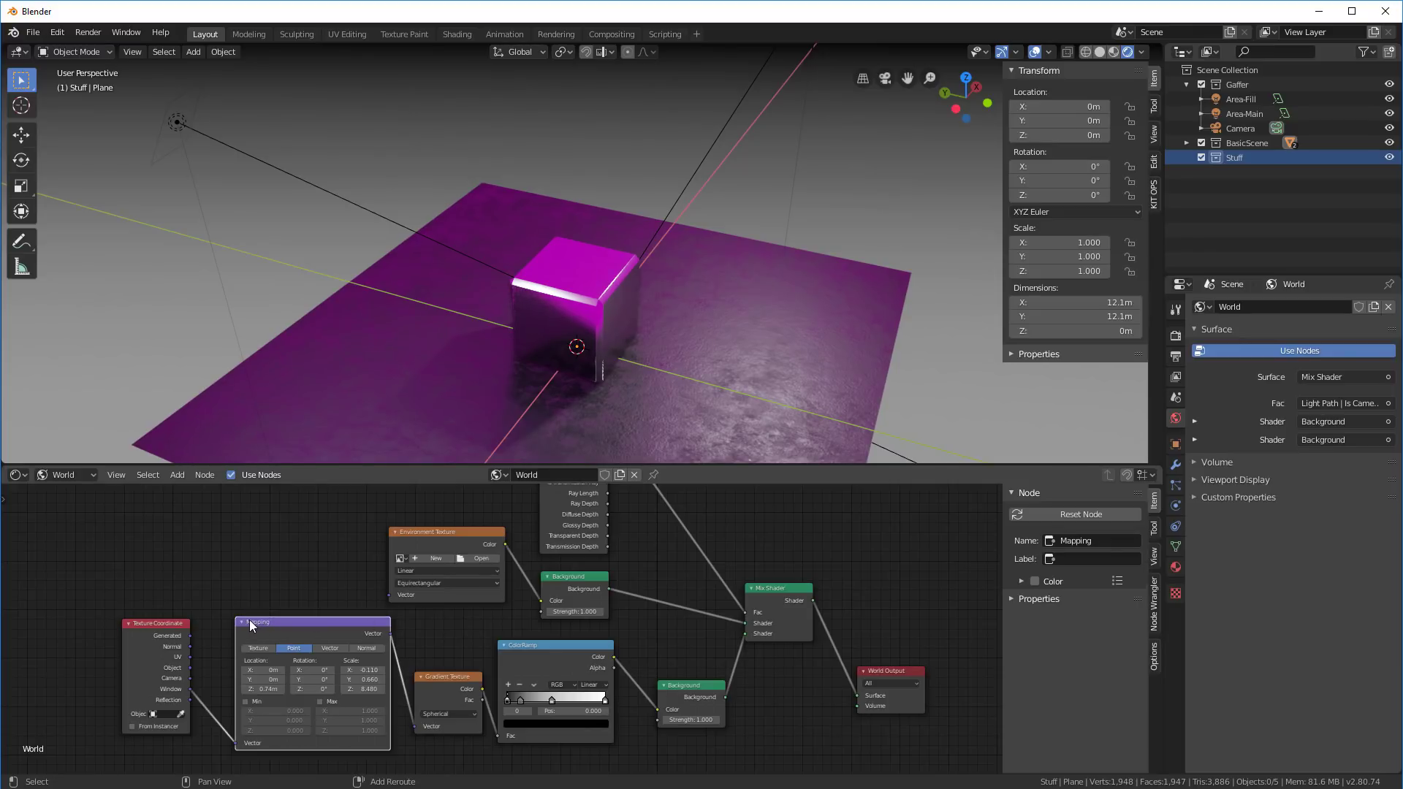
key("shift+d")
left_click(218, 756)
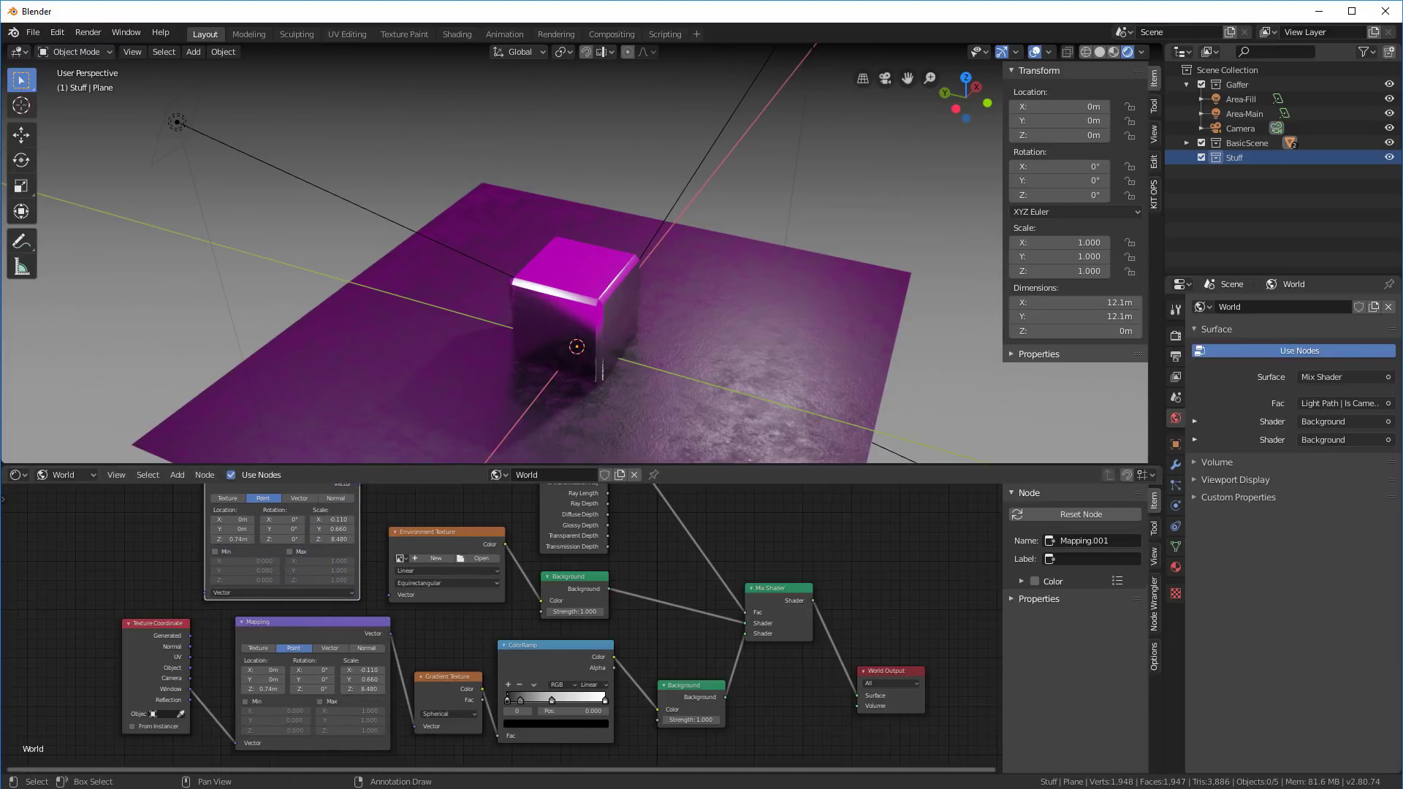
scroll(349, 537, "down", 2)
scroll(405, 583, "up", 2)
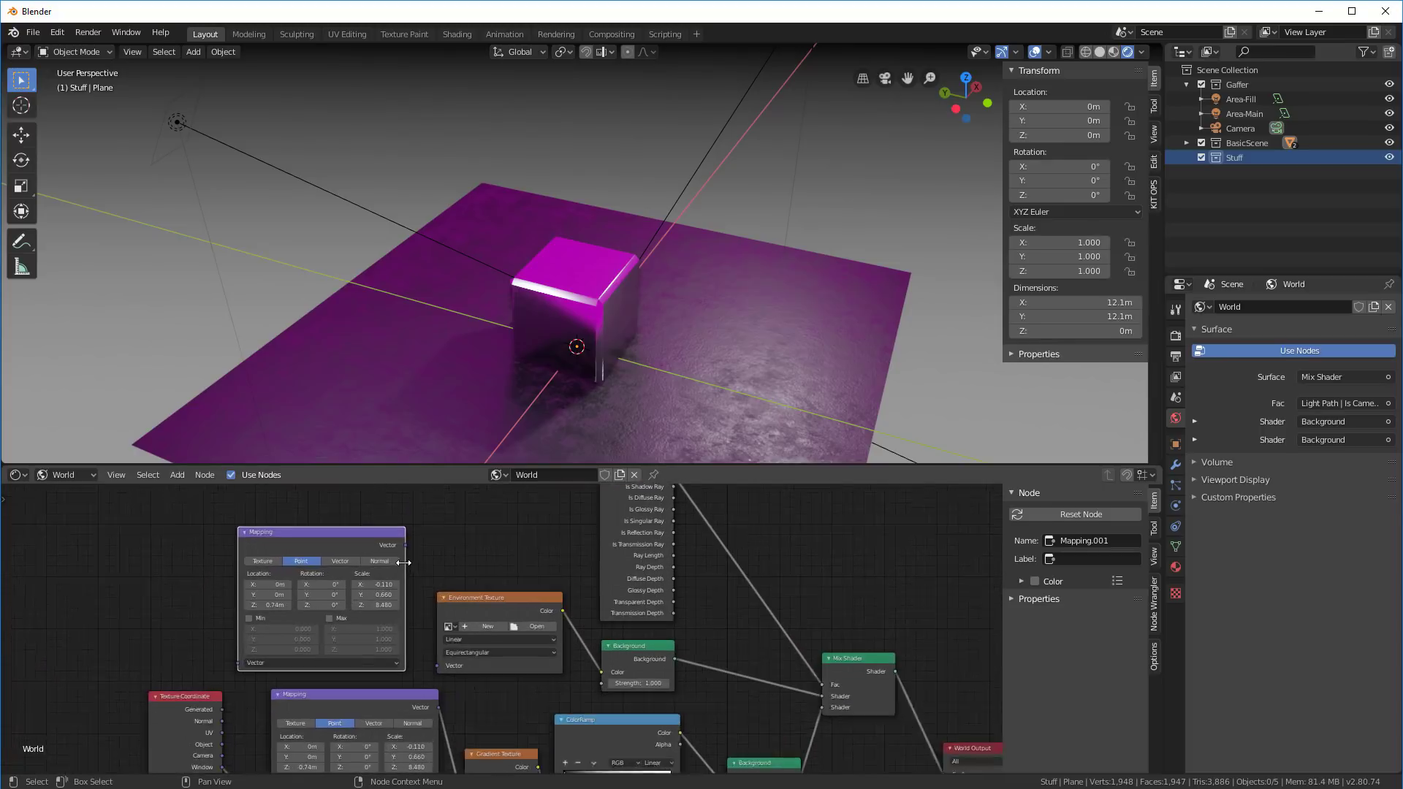
left_click_drag(406, 544, 440, 675)
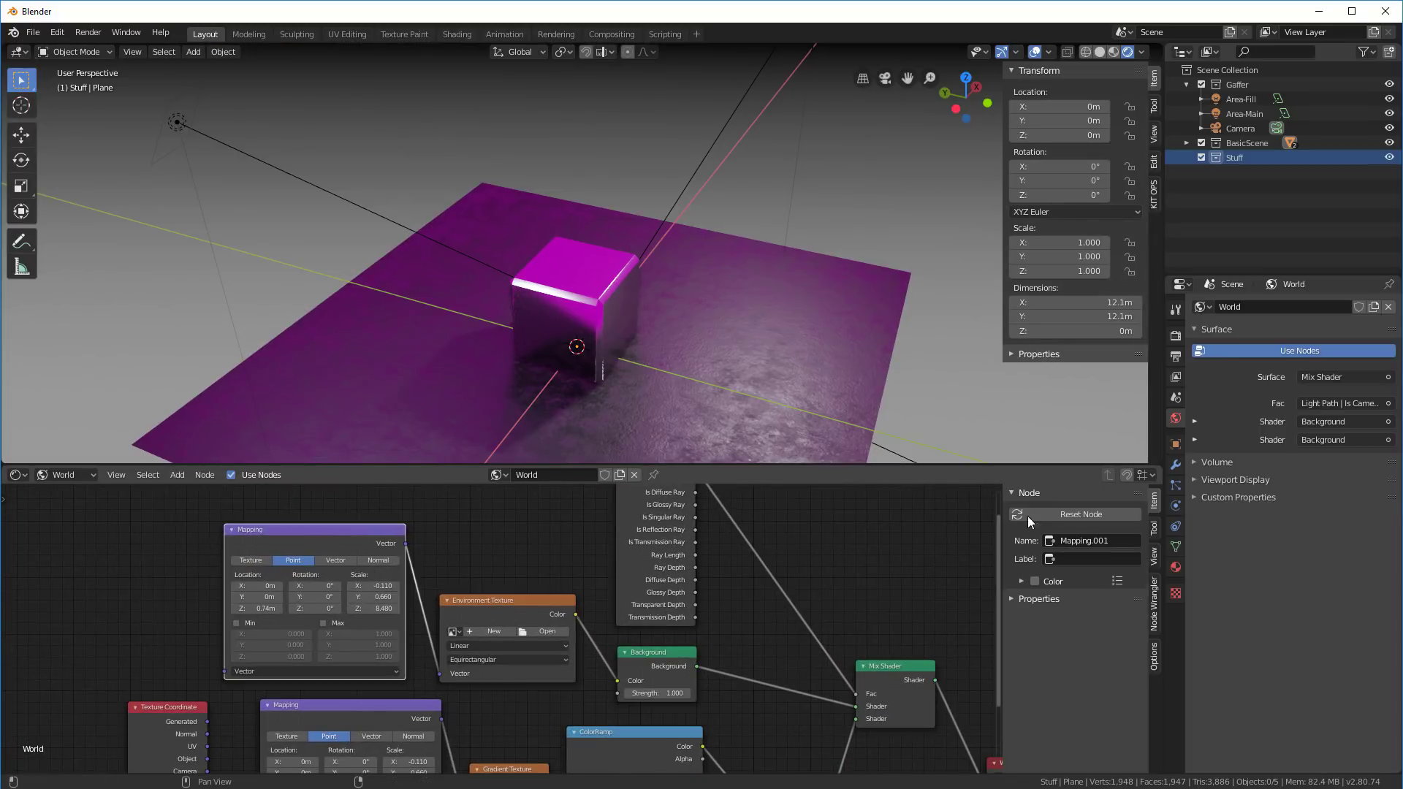
left_click(1089, 513)
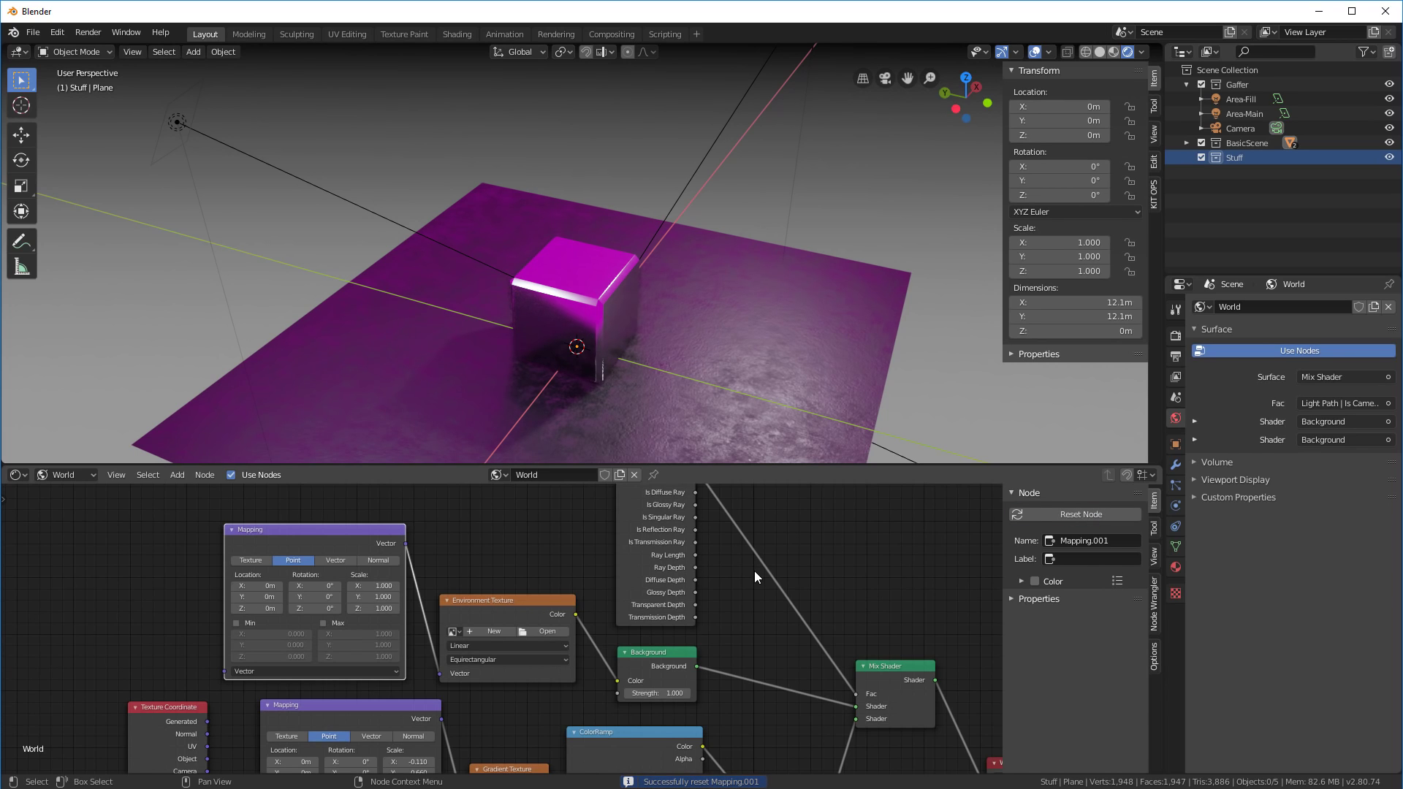
Duplicate the Texture Coordinate node beside the new Mapping node and link its Generated output to that Mapping's Vector input.
left_click(156, 703)
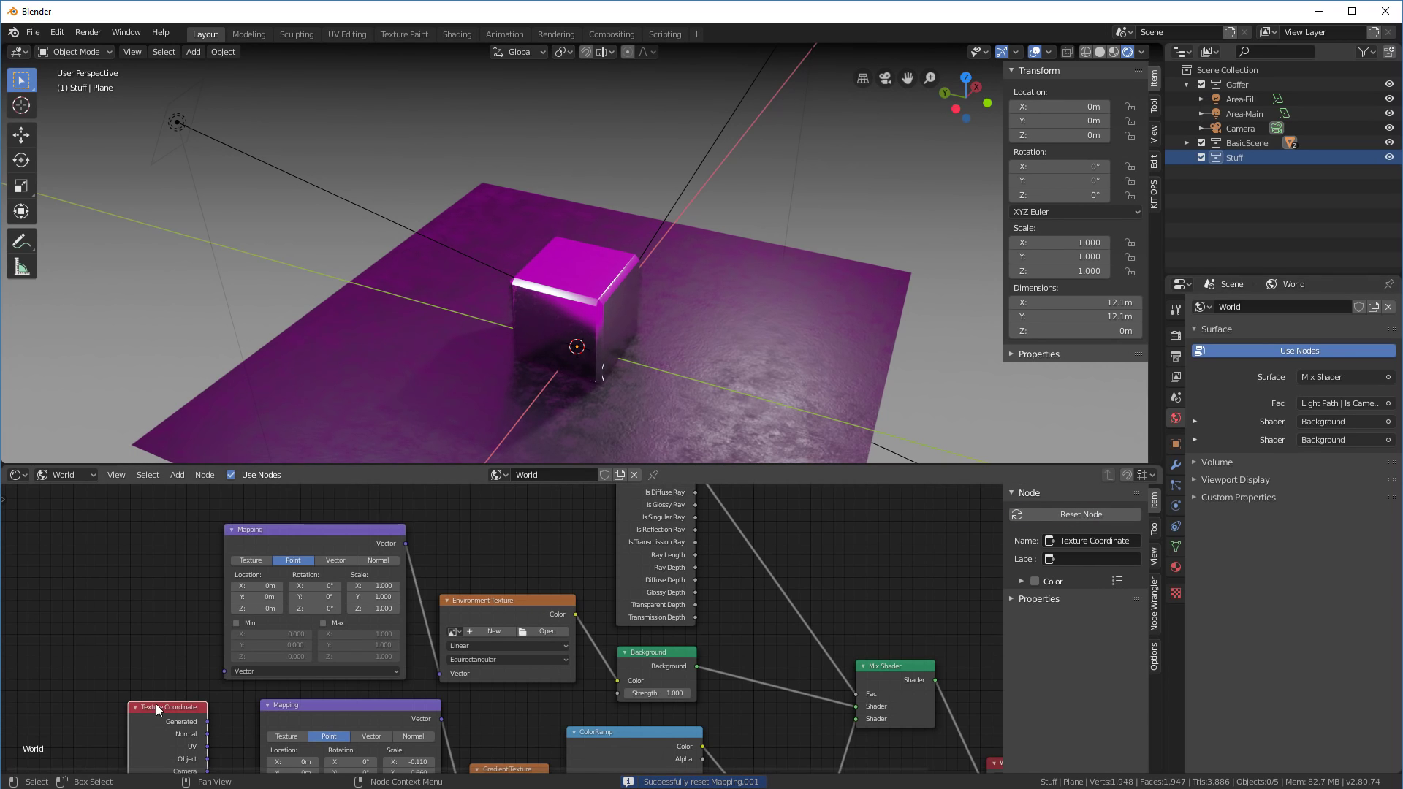
left_click_drag(152, 703, 141, 517)
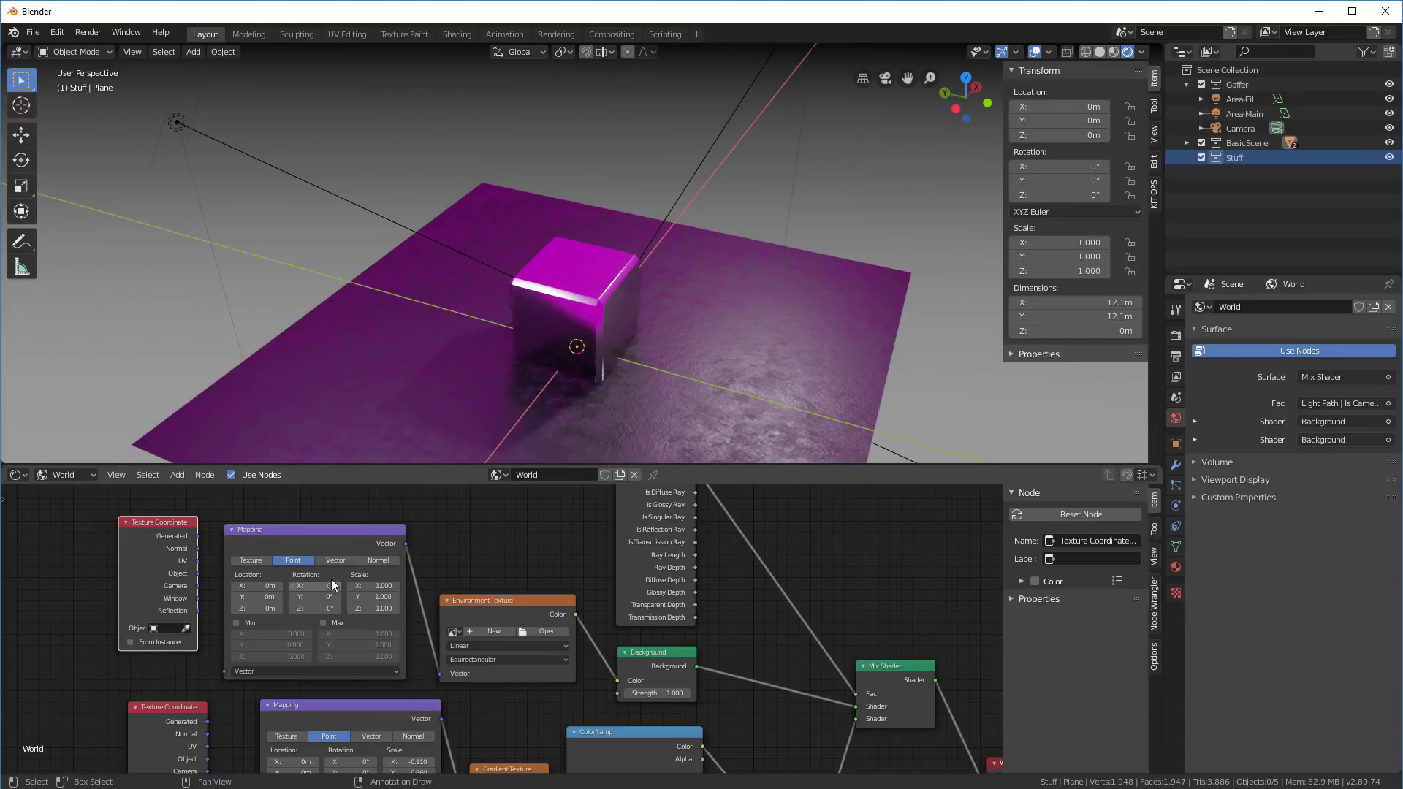
left_click_drag(198, 536, 225, 675)
Load Airstrip.hdr from the HDRI texture folder into the Environment Texture node, browsing the files as thumbnails.
middle_click_drag(655, 311, 675, 285)
scroll(534, 622, "up", 2)
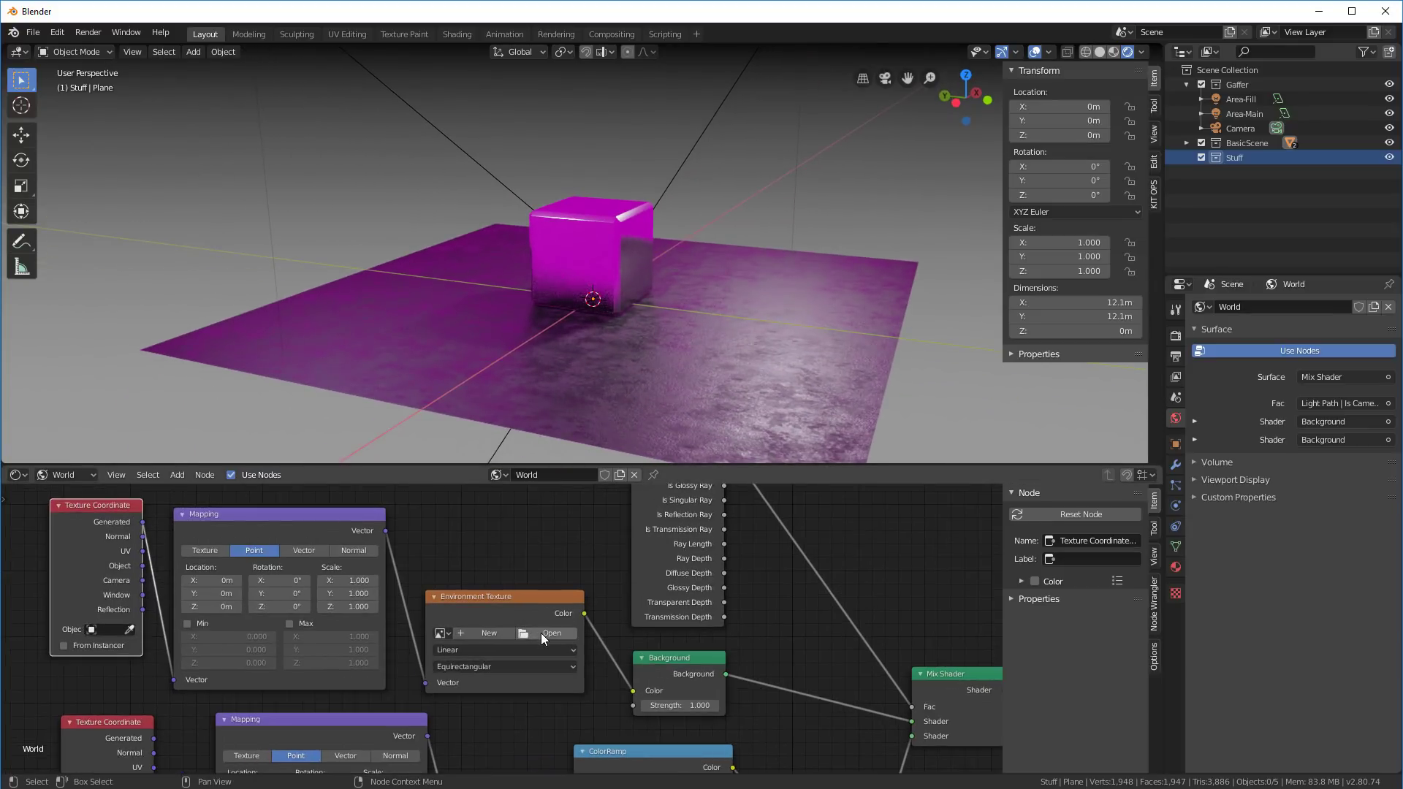
left_click(540, 632)
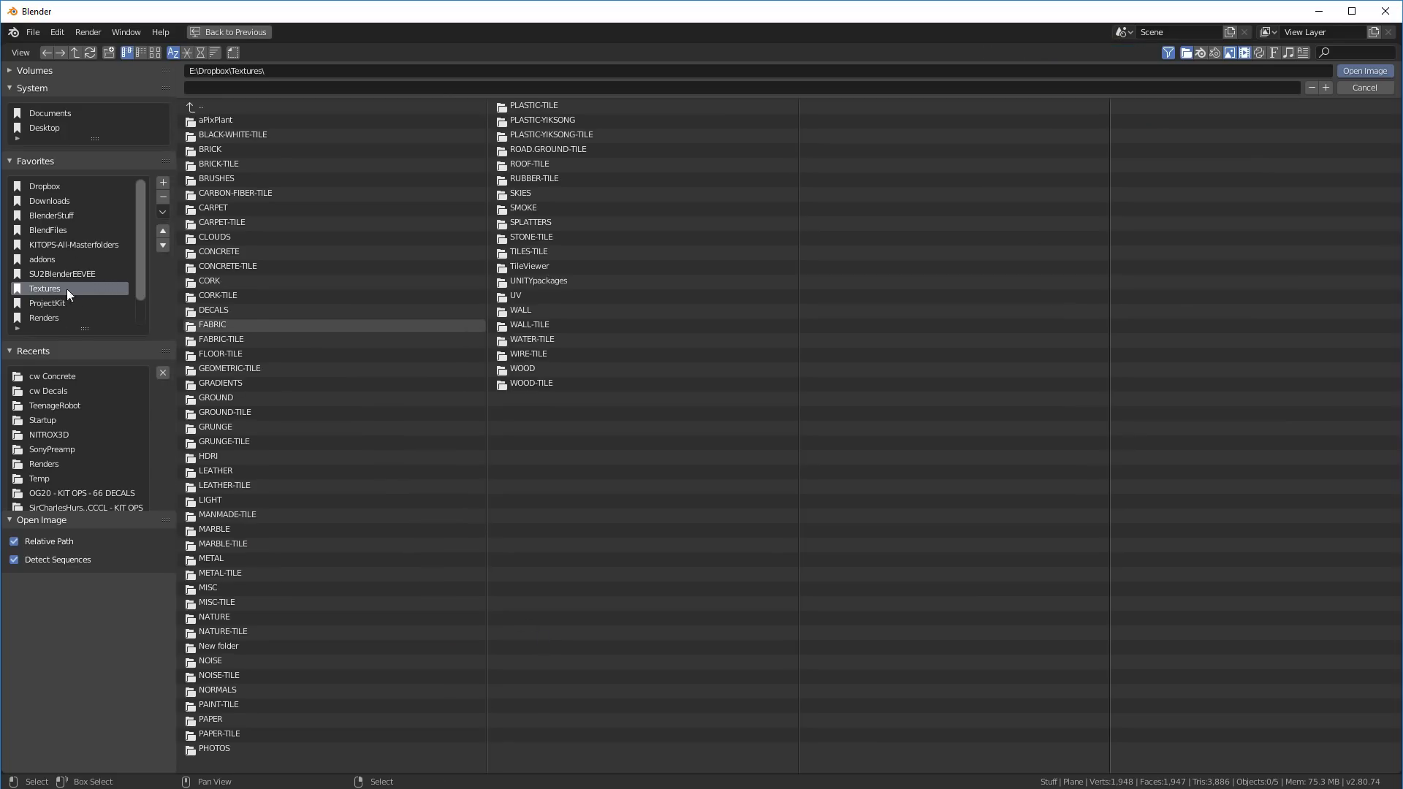
scroll(76, 263, "down", 2)
left_click(41, 304)
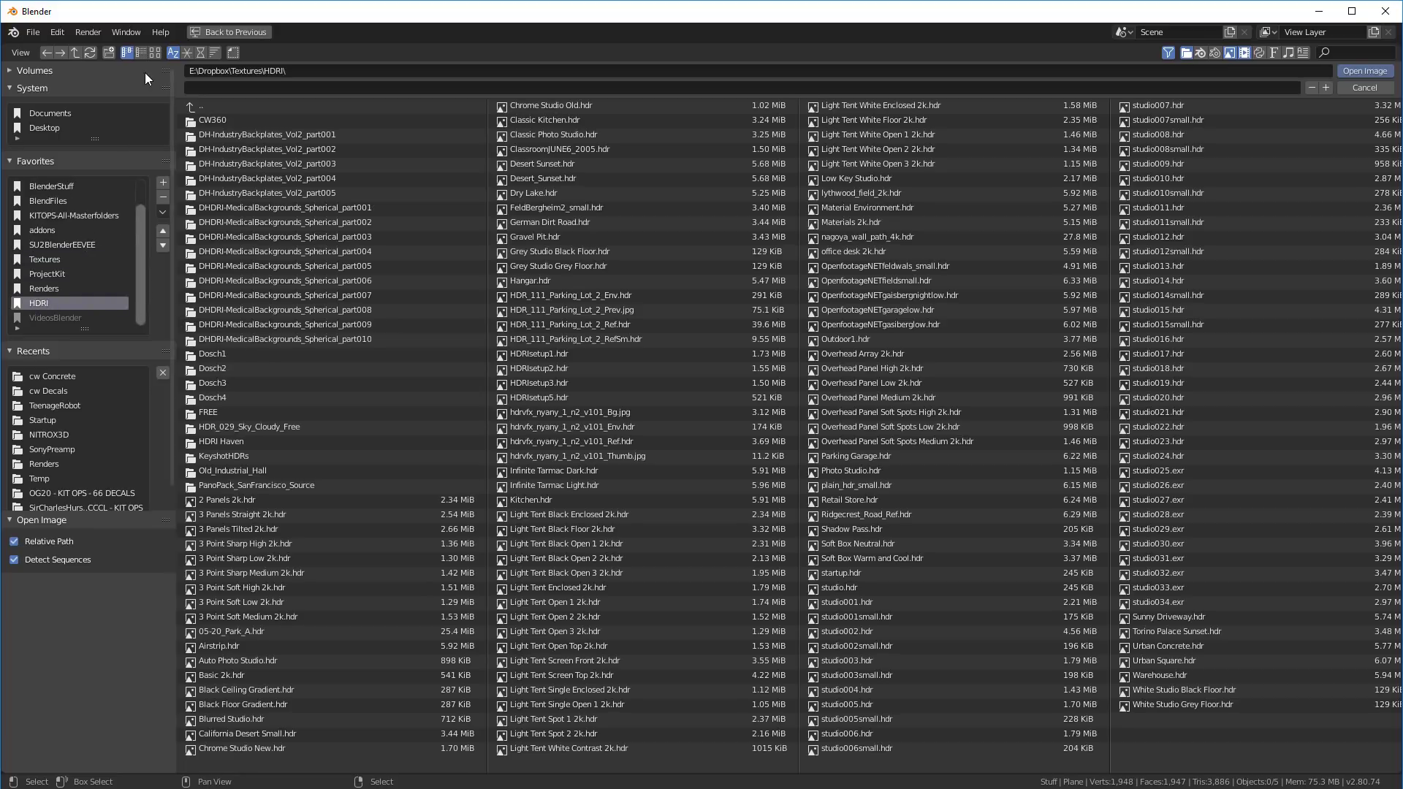
left_click(155, 52)
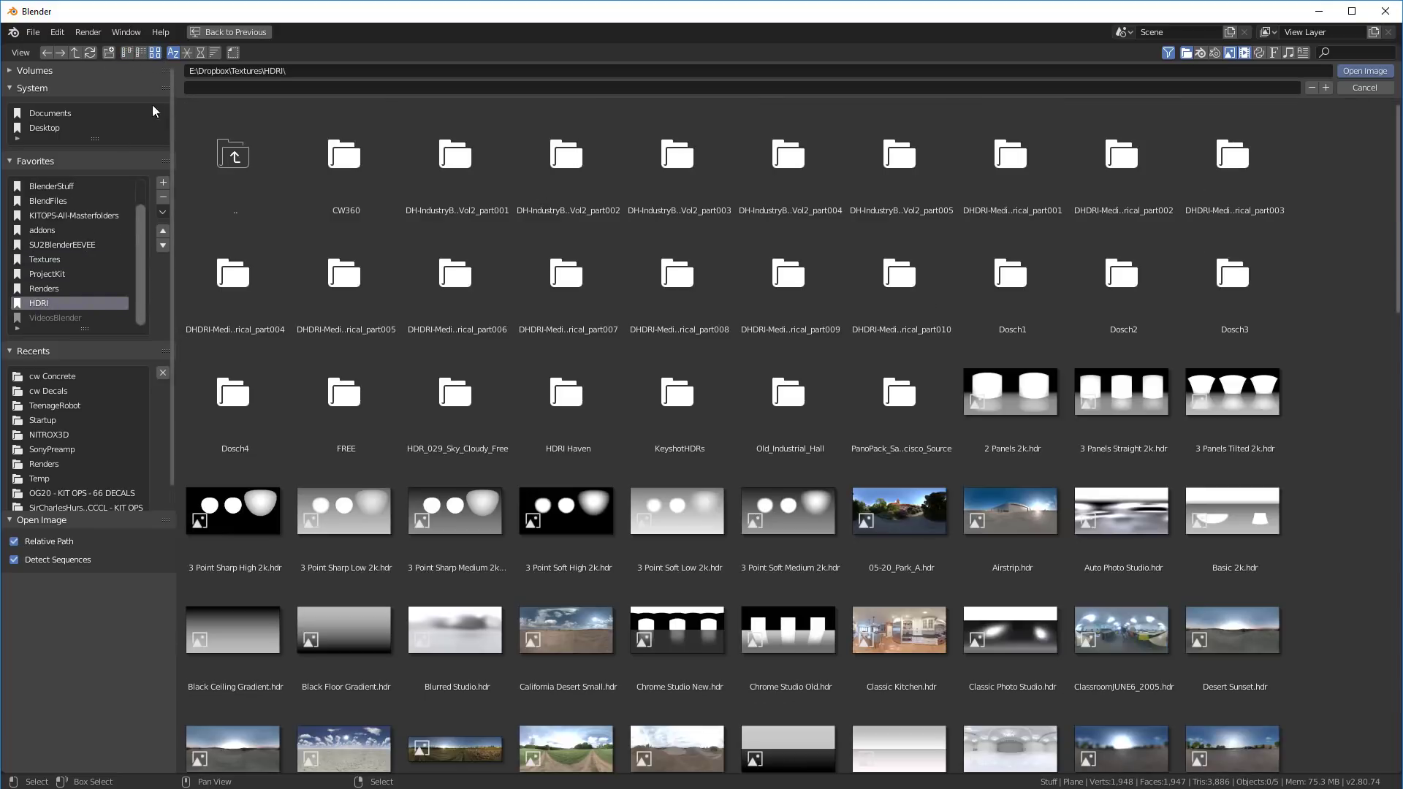
scroll(704, 521, "down", 5)
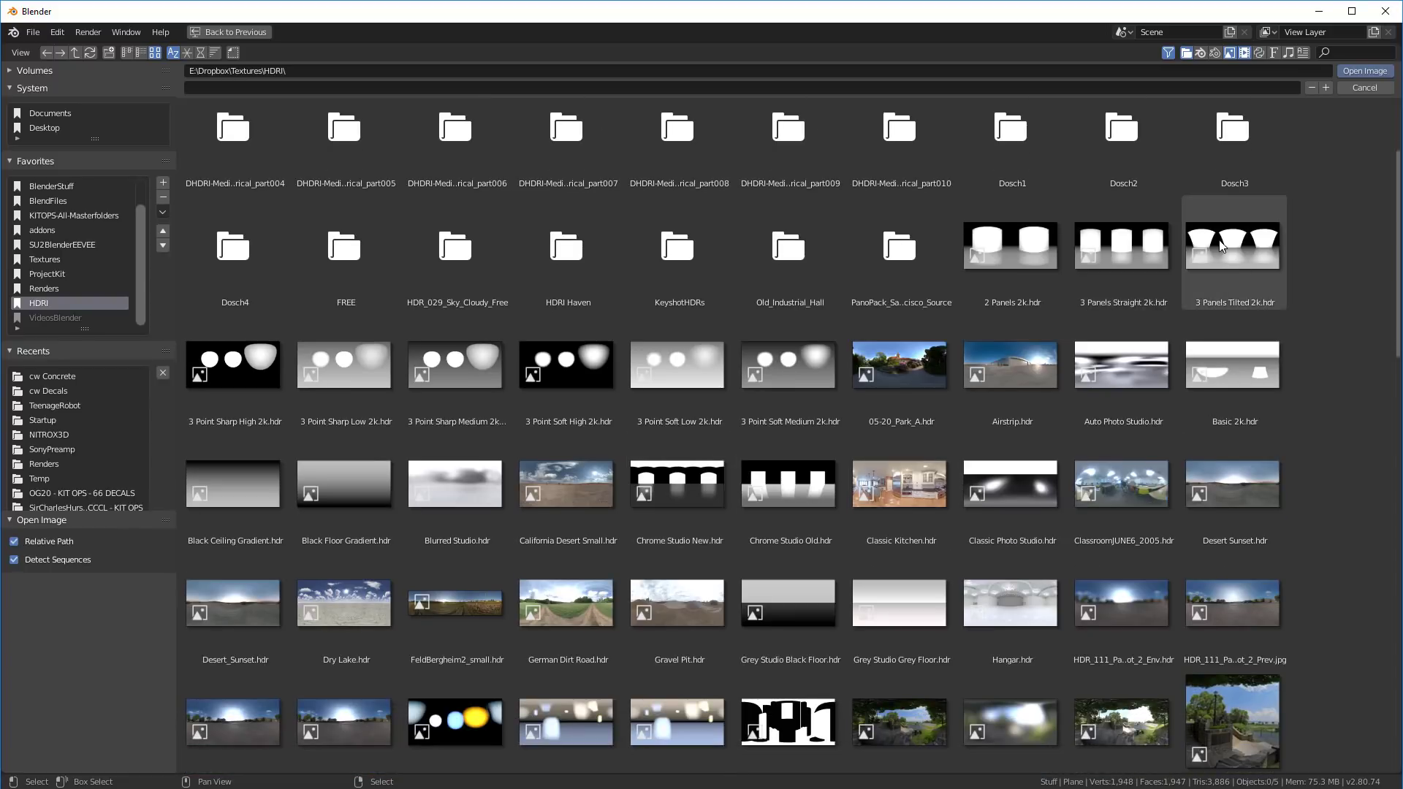
double_click(1011, 369)
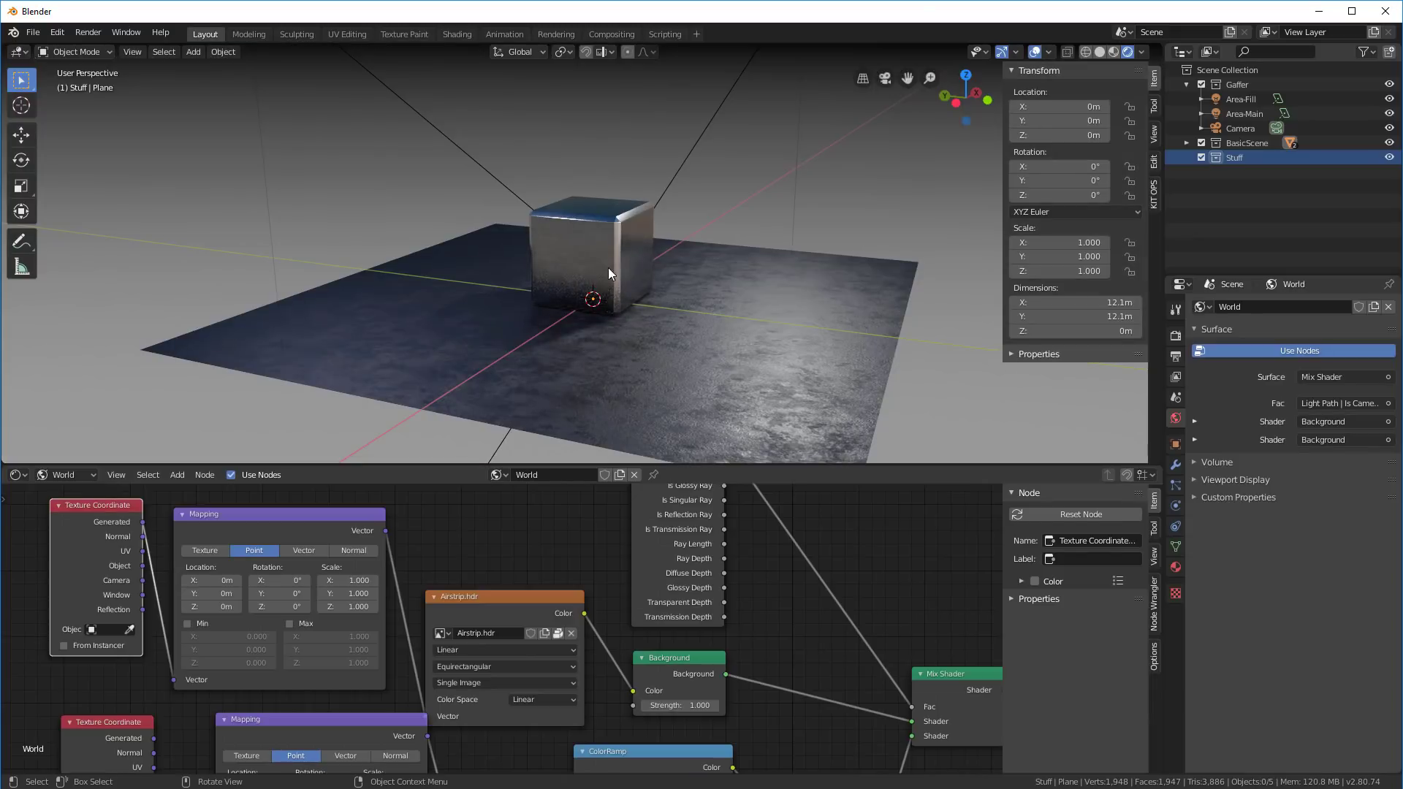
Rotate the HDRI by setting the Z rotation of the Environment Texture's Mapping node to about 76.6°.
mouse_move(607, 272)
middle_mouse_down()
mouse_move(481, 317)
mouse_move(349, 254)
mouse_move(621, 249)
mouse_move(751, 270)
mouse_move(858, 260)
mouse_move(927, 273)
mouse_move(511, 292)
mouse_move(603, 269)
middle_mouse_up()
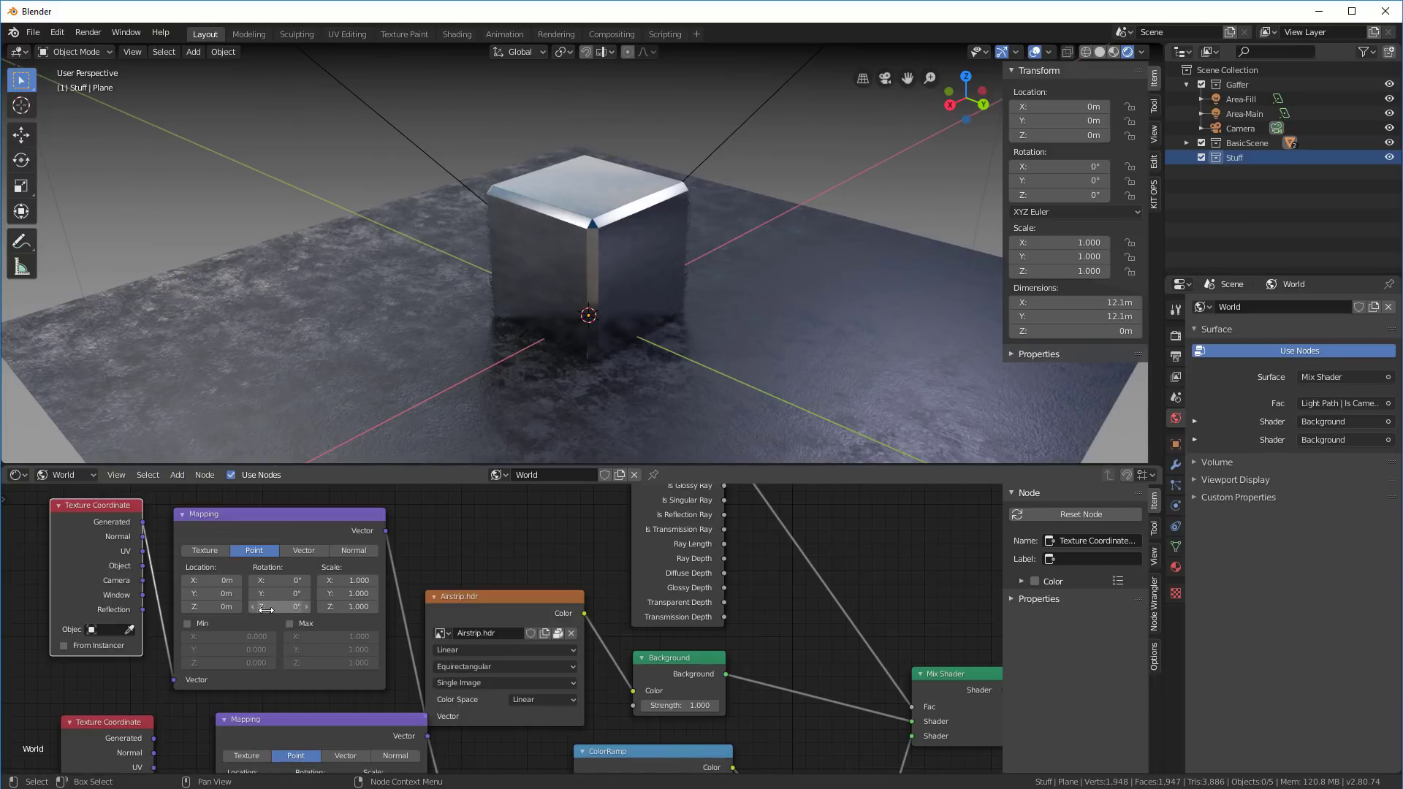
left_click_drag(266, 610, 324, 609)
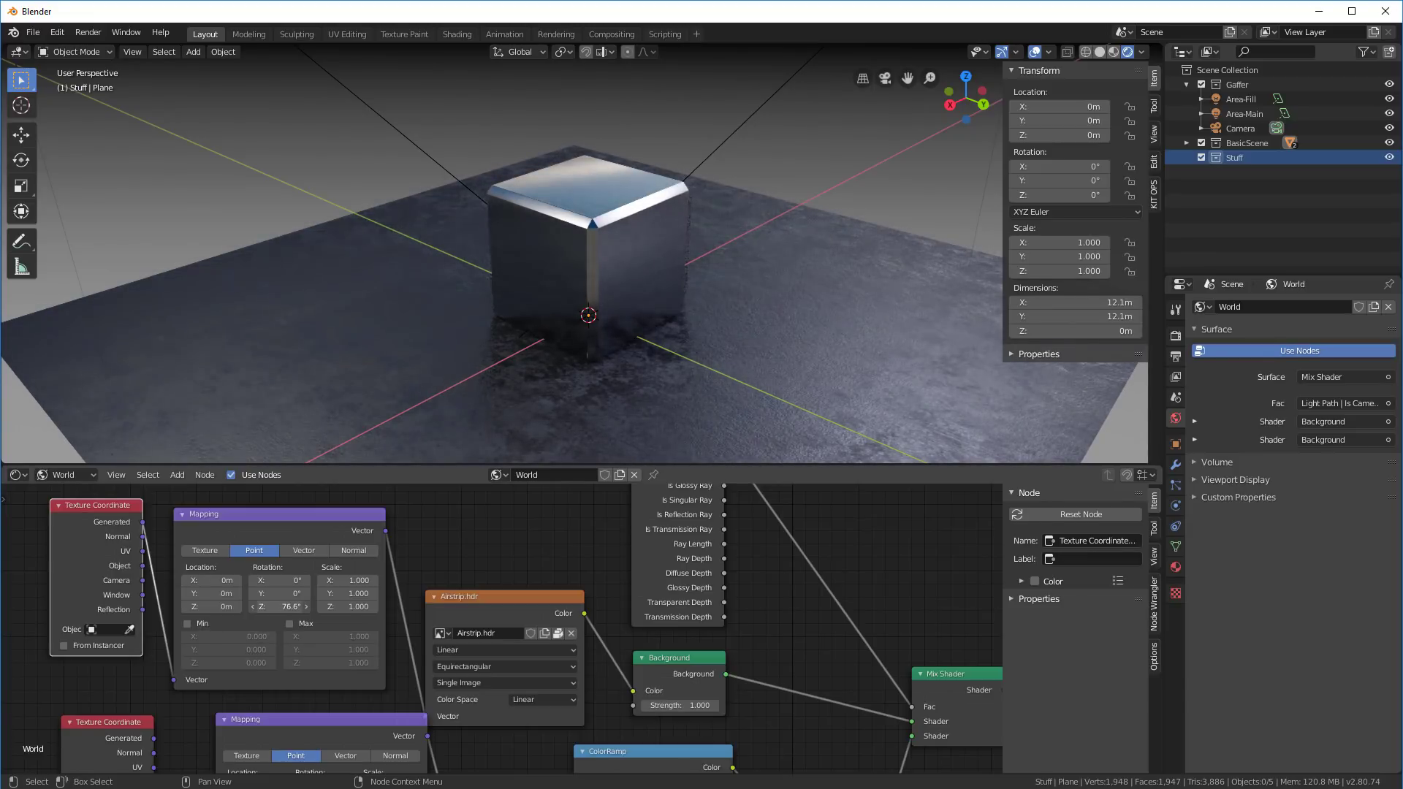
Try shifting the Z location of the Environment Texture's Mapping node and reset it to 0 m.
left_click_drag(198, 606, 173, 606)
left_click(198, 606)
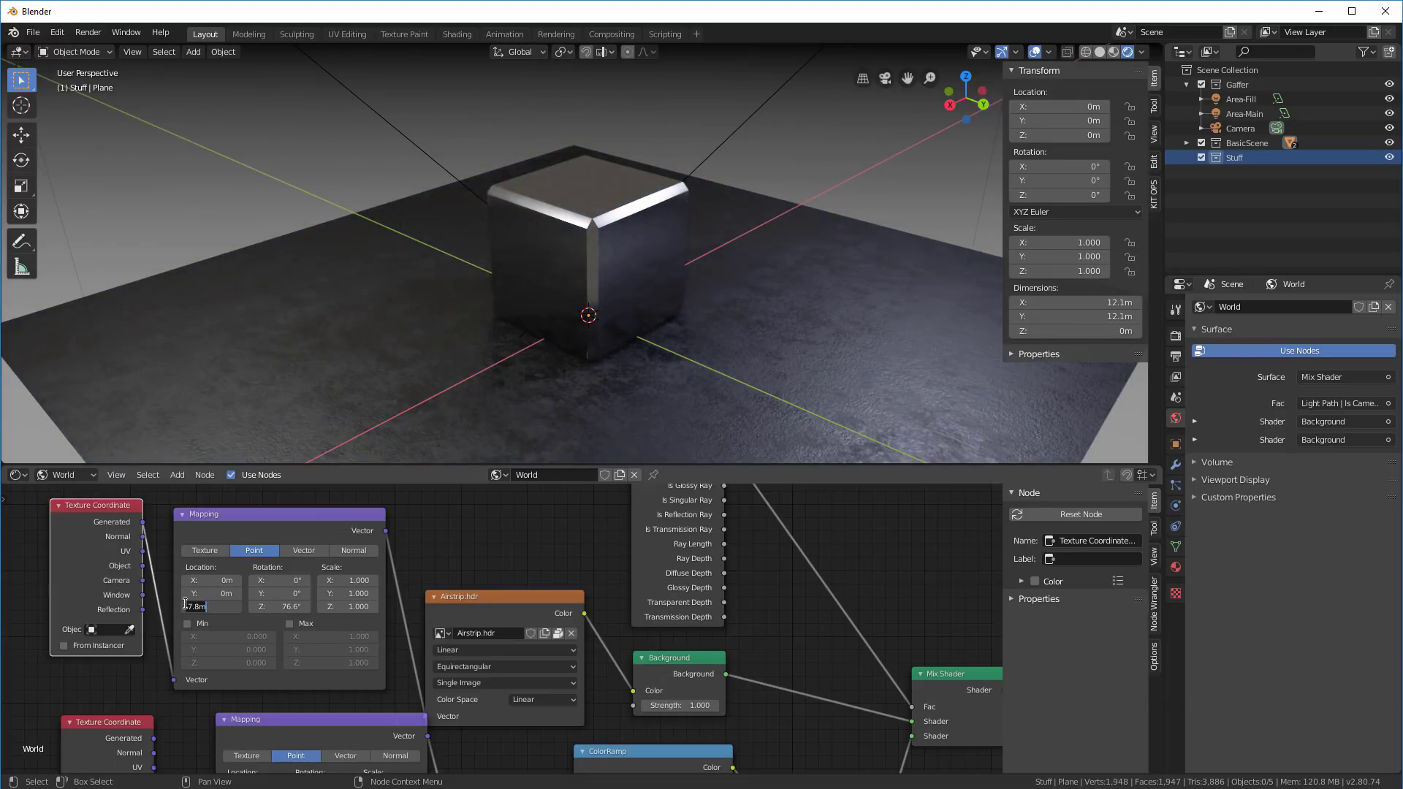
type("0")
key("Return")
middle_click_drag(745, 307, 659, 231)
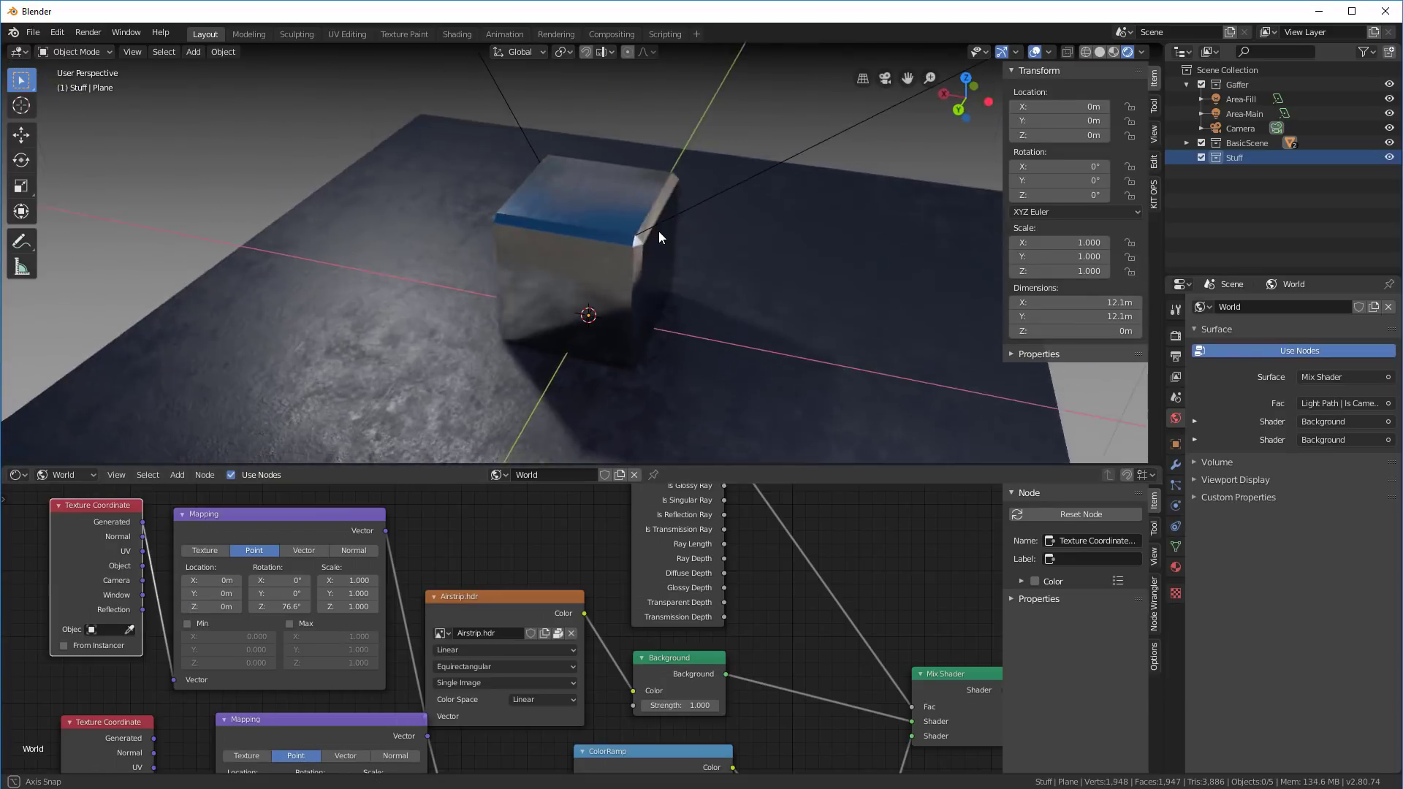
scroll(603, 646, "down", 3)
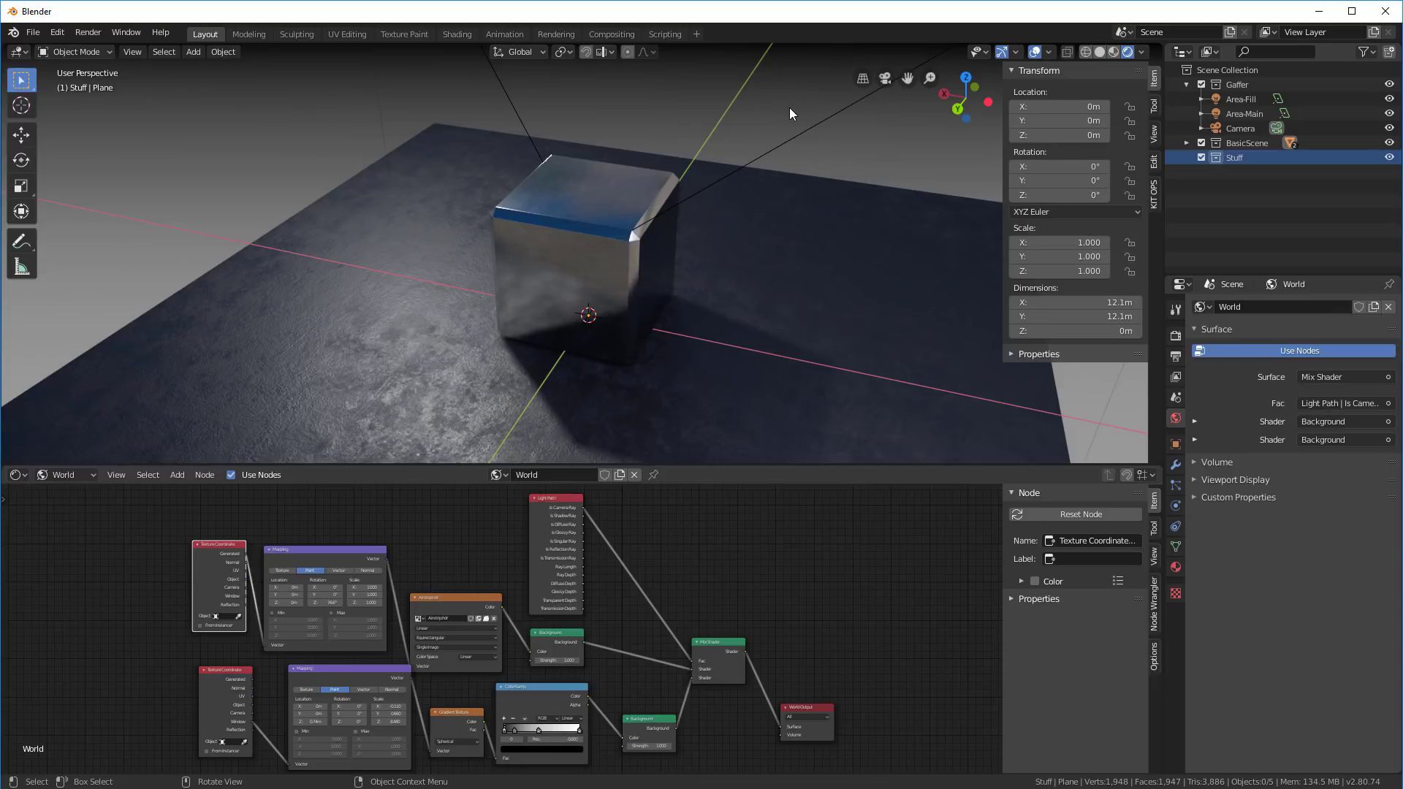
middle_click_drag(791, 157, 868, 260)
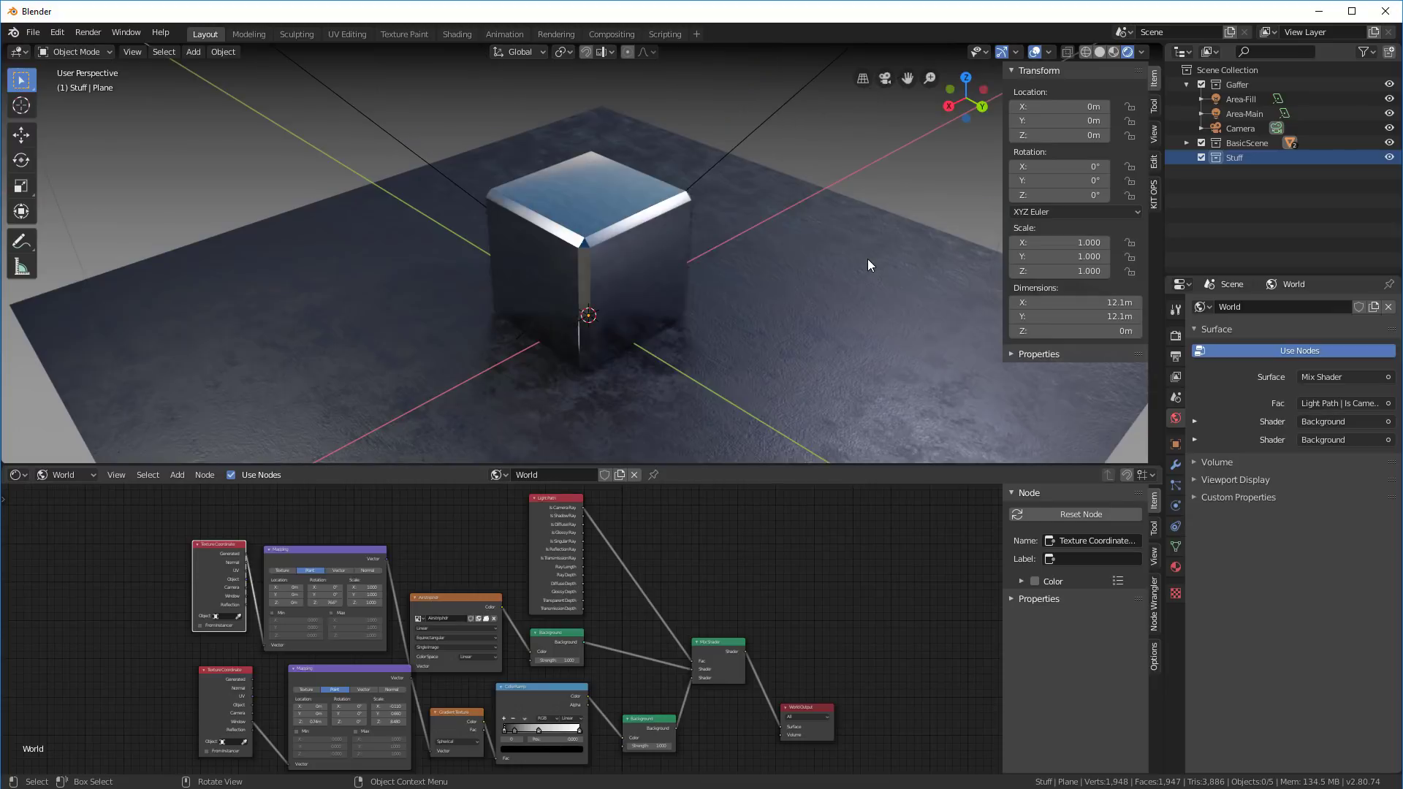